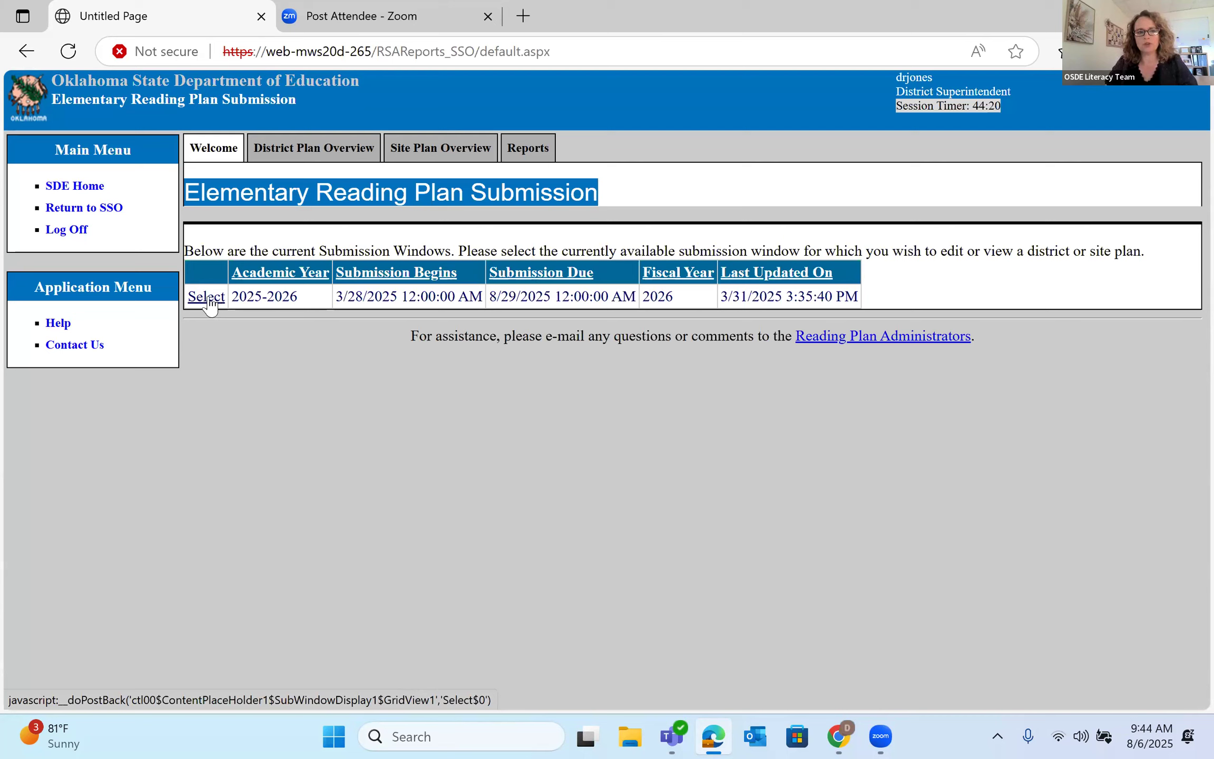
- Open the 2025-2026 LOWREY district plan and go to its District Planning Timeline section
{"action": "left_click", "coordinate": [206, 297]}
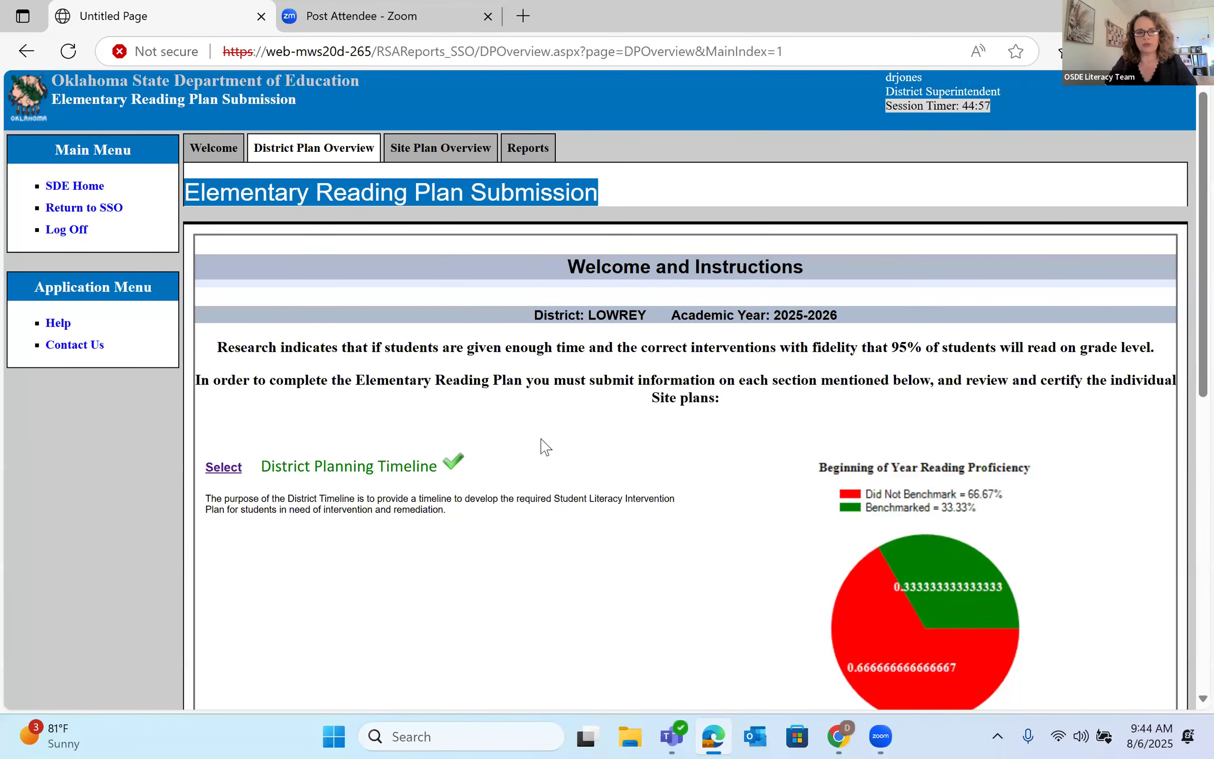
{"action": "scroll", "coordinate": [545, 447], "scroll_direction": "down", "scroll_amount": 2}
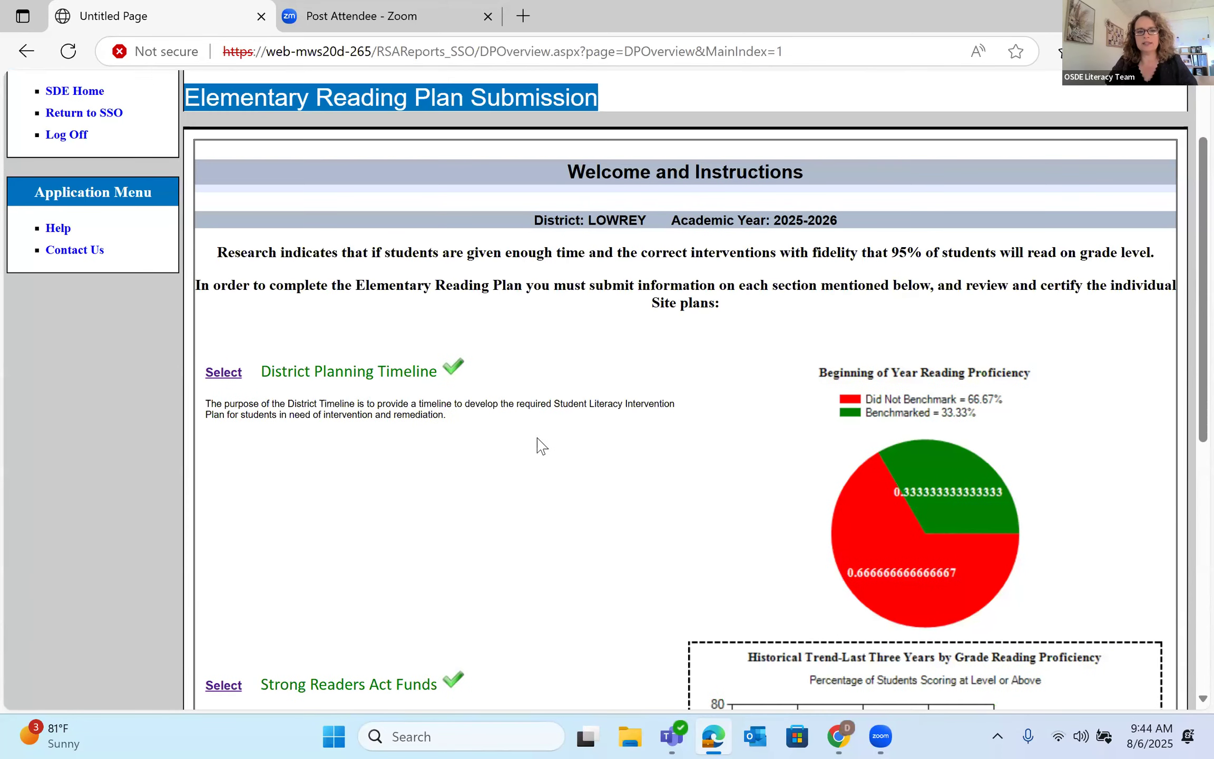
{"action": "left_click", "coordinate": [224, 373]}
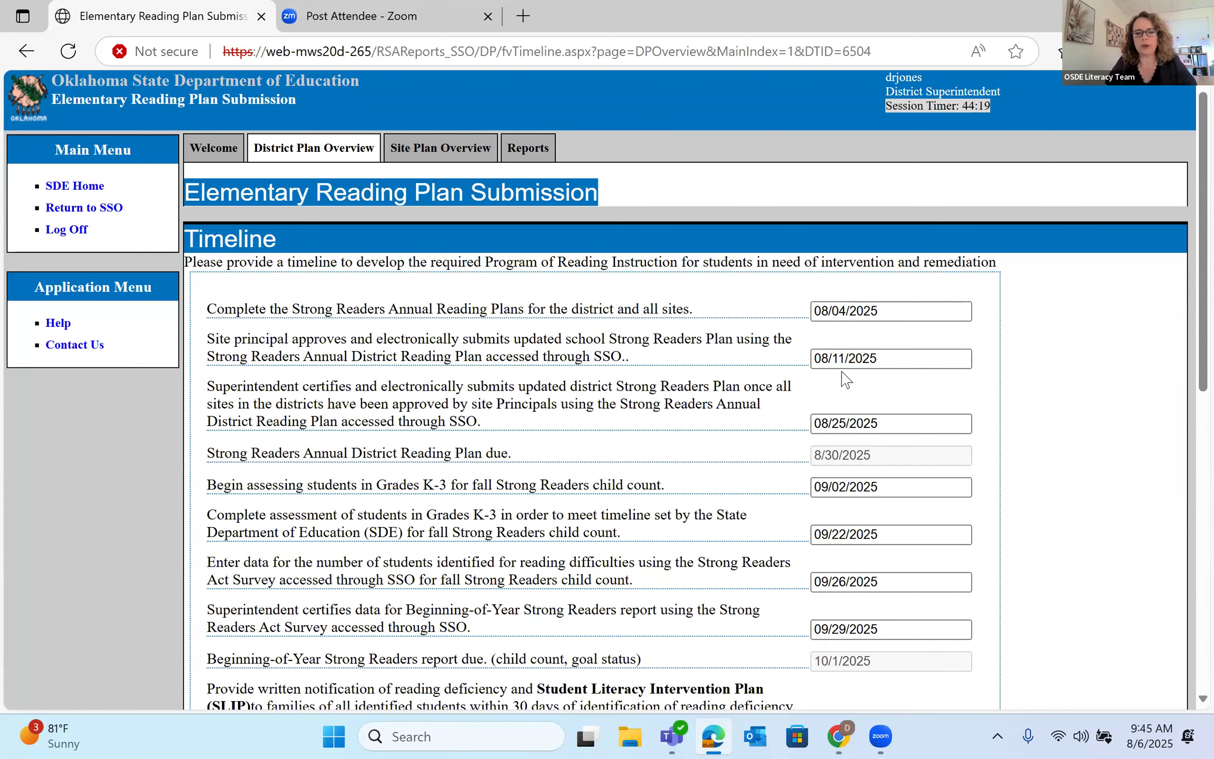
- Scroll through the timeline milestone dates and dismiss the Teams chat popup
{"action": "scroll", "coordinate": [846, 378], "scroll_direction": "down", "scroll_amount": 2}
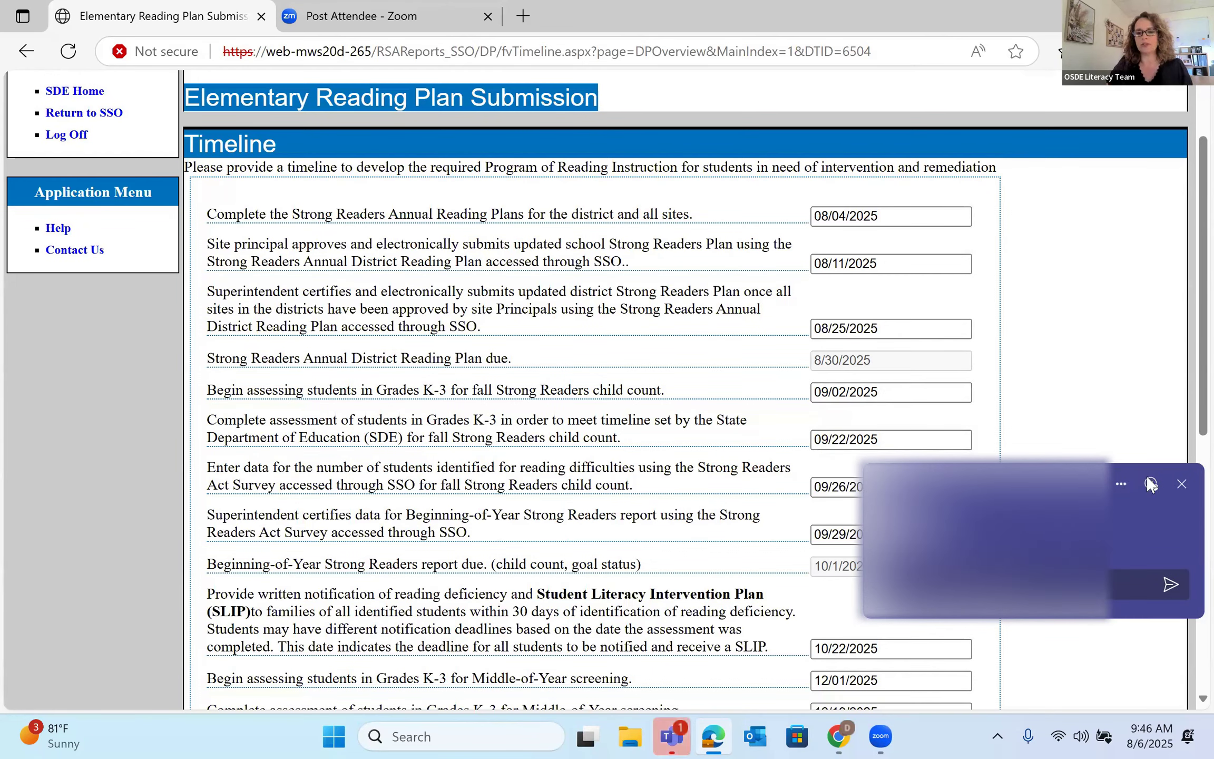
{"action": "left_click", "coordinate": [1177, 484]}
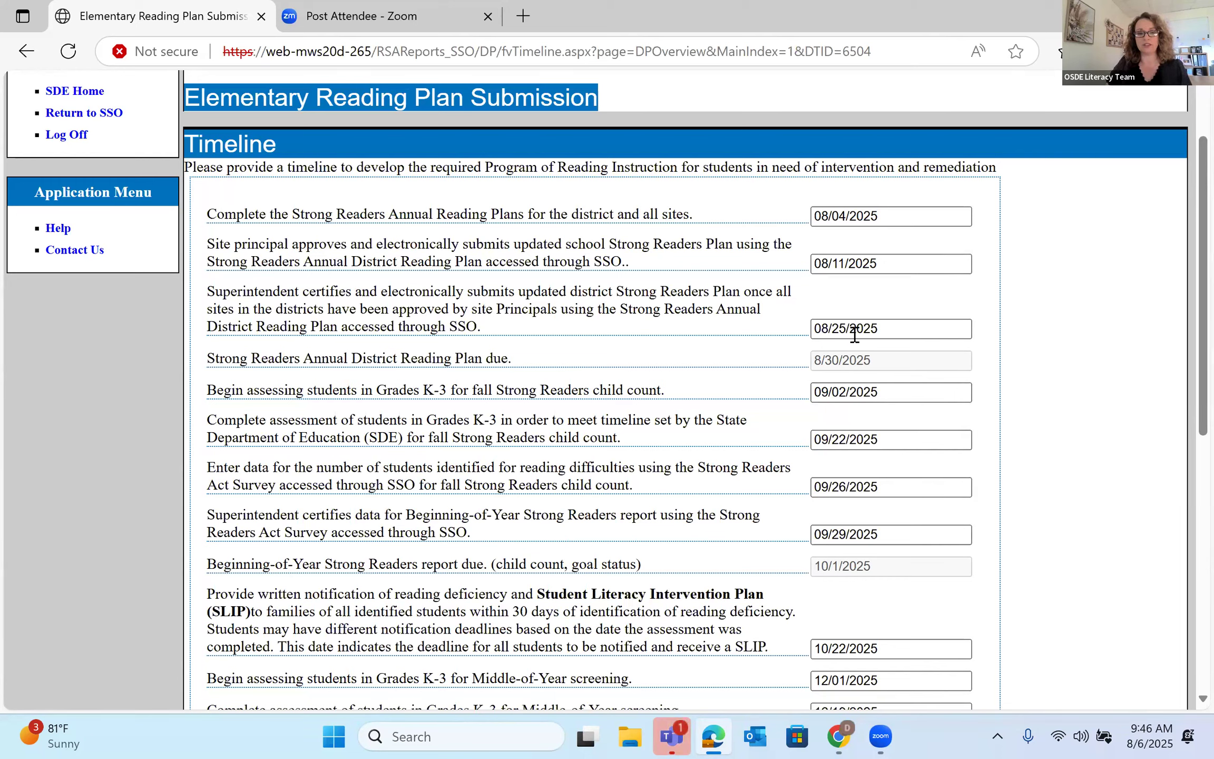
- Set the fall assessment dates to 10/01/2025 and 10/27/2025 and try saving; the save is rejected with date errors
{"action": "left_click", "coordinate": [884, 394]}
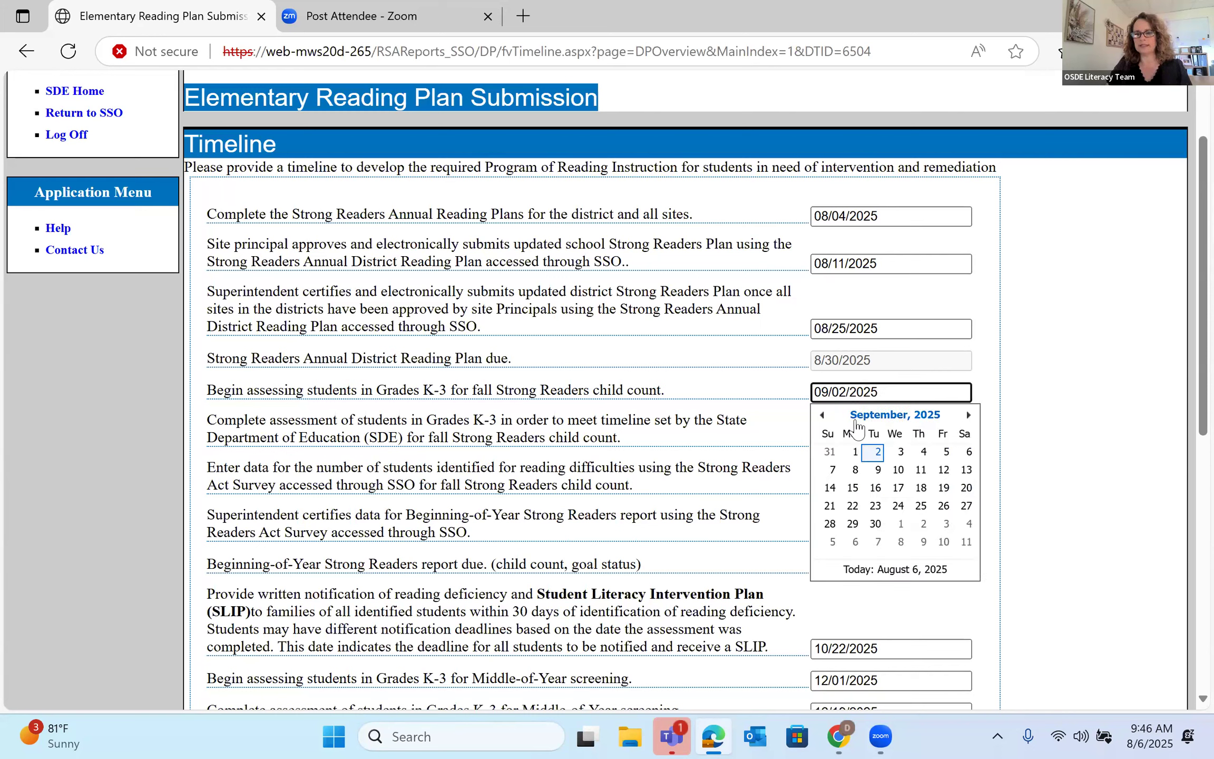
{"action": "left_click", "coordinate": [968, 415]}
{"action": "left_click", "coordinate": [901, 452]}
{"action": "left_click", "coordinate": [875, 442]}
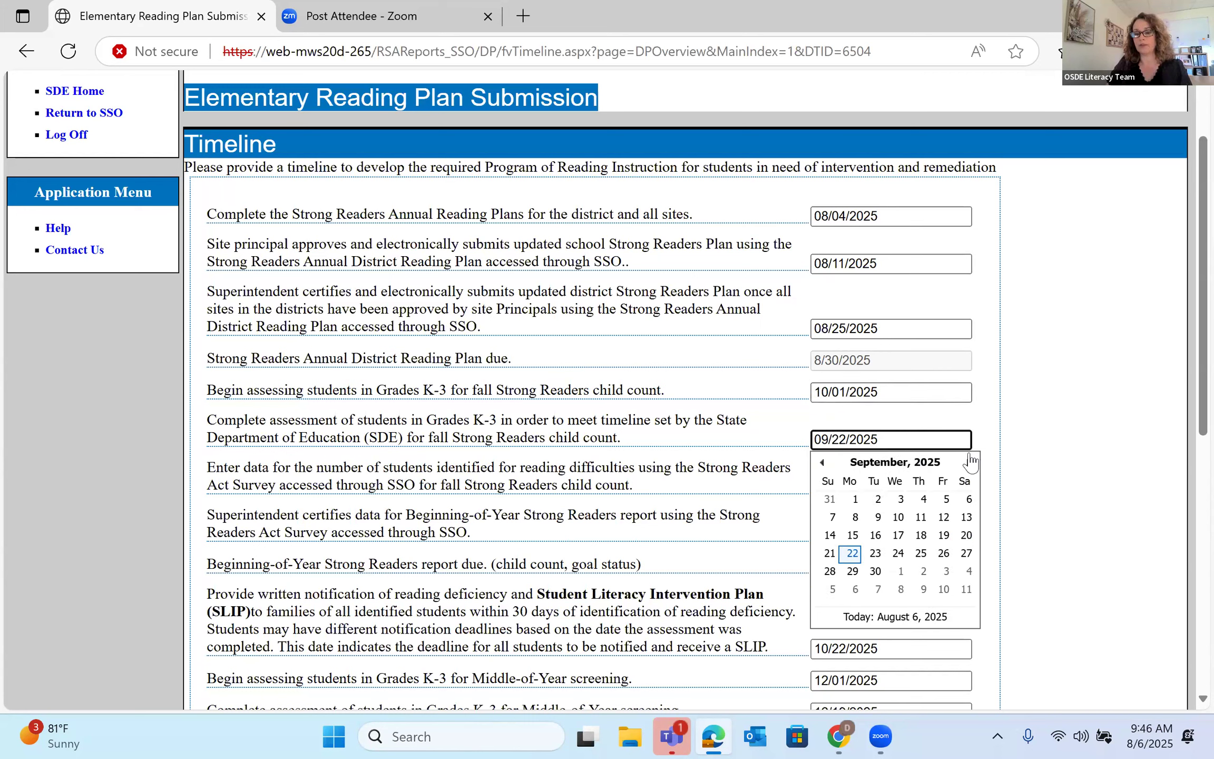
{"action": "left_click", "coordinate": [969, 463]}
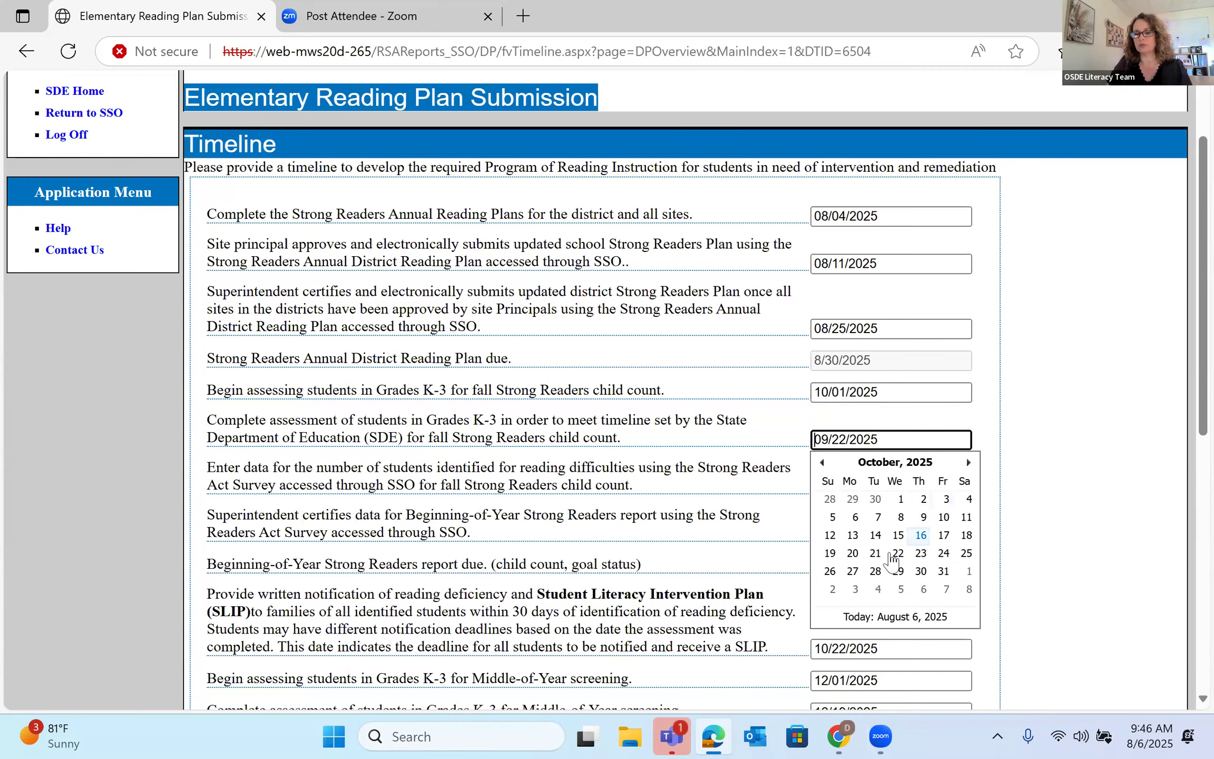
{"action": "left_click", "coordinate": [853, 571]}
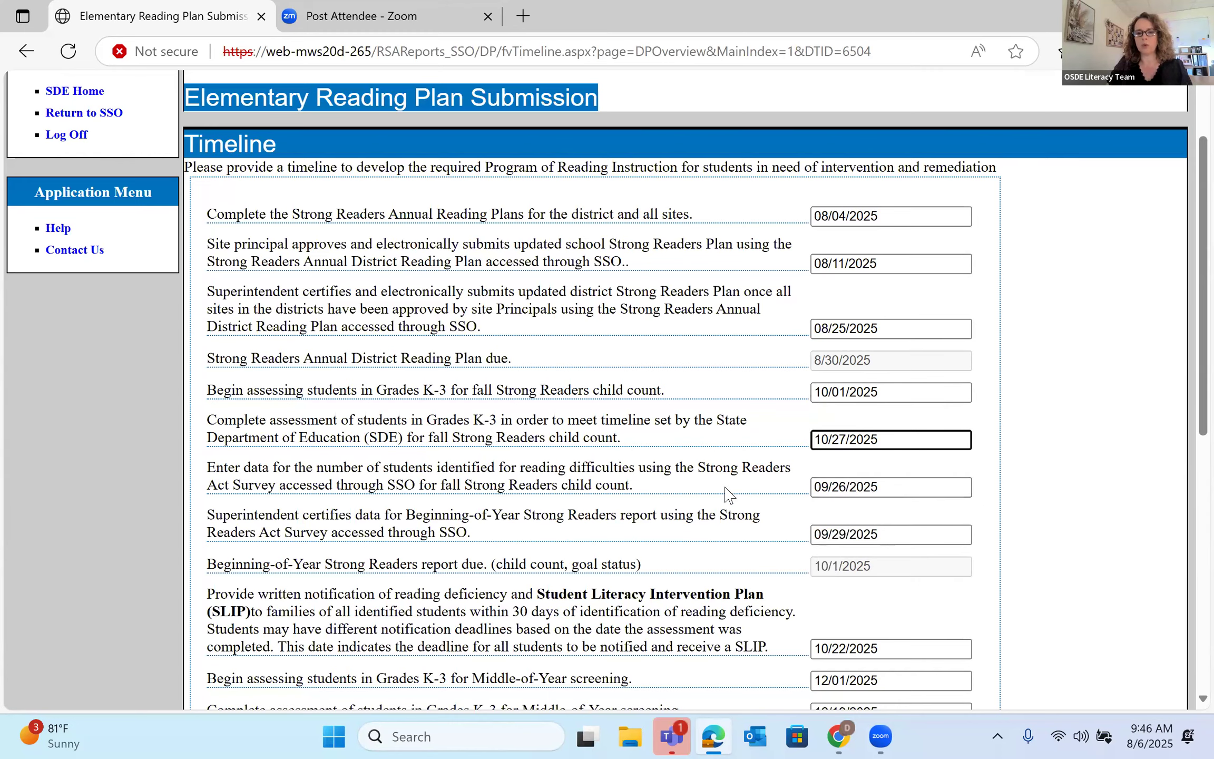
{"action": "scroll", "coordinate": [383, 607], "scroll_direction": "down", "scroll_amount": 10}
{"action": "left_click", "coordinate": [204, 626]}
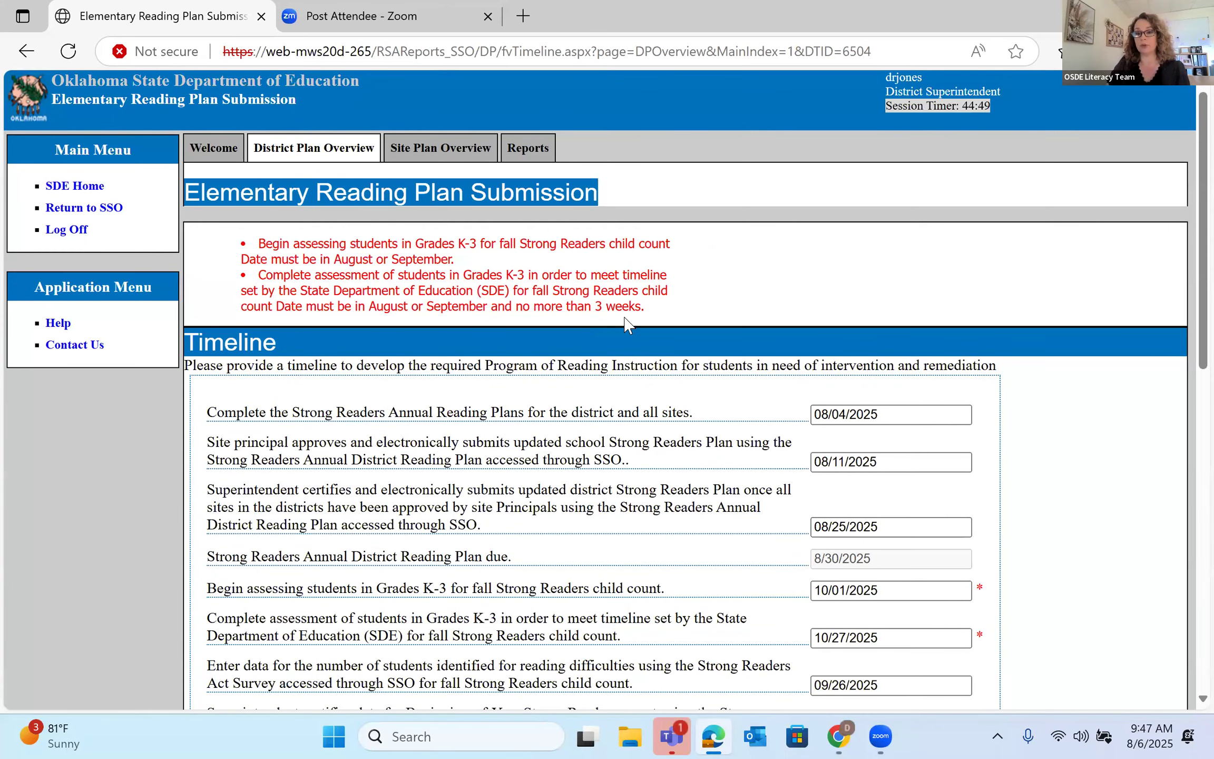
{"action": "scroll", "coordinate": [632, 326], "scroll_direction": "down", "scroll_amount": 2}
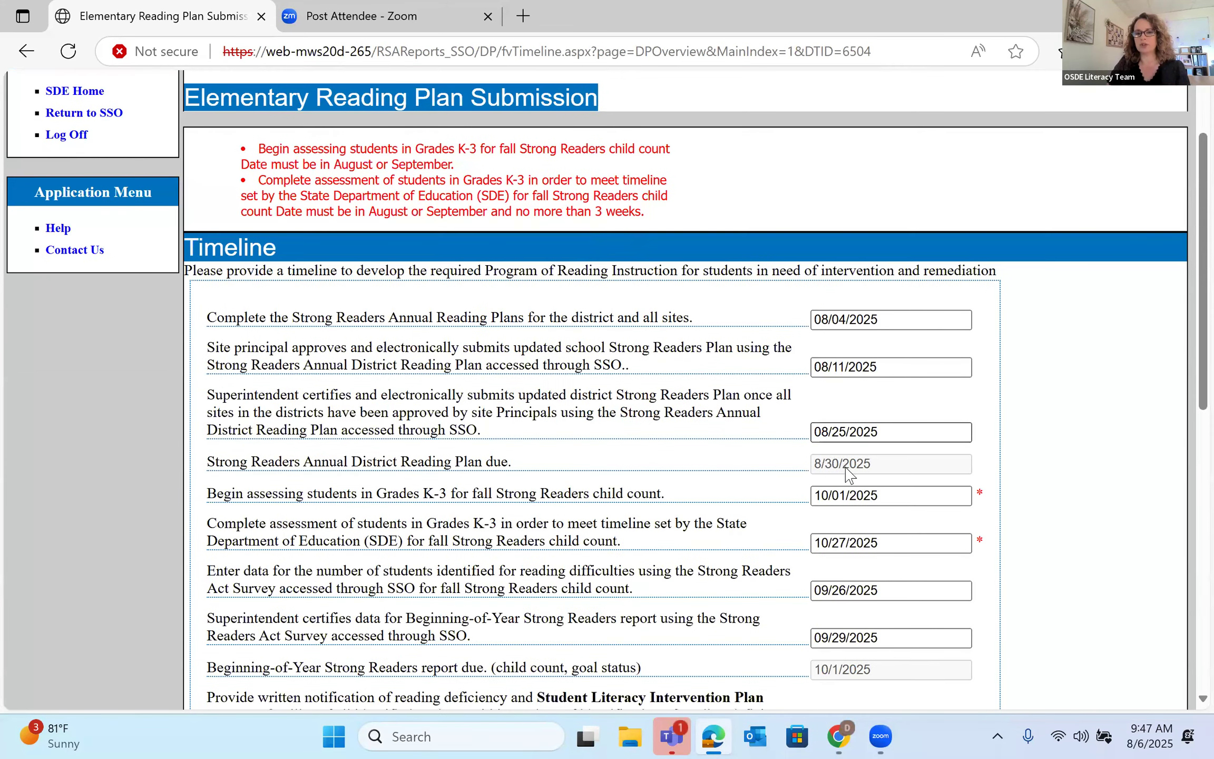
- Change the fall assessment start to 09/09/2025 and completion to 09/22/2025
{"action": "left_click", "coordinate": [894, 501]}
{"action": "left_click", "coordinate": [824, 519]}
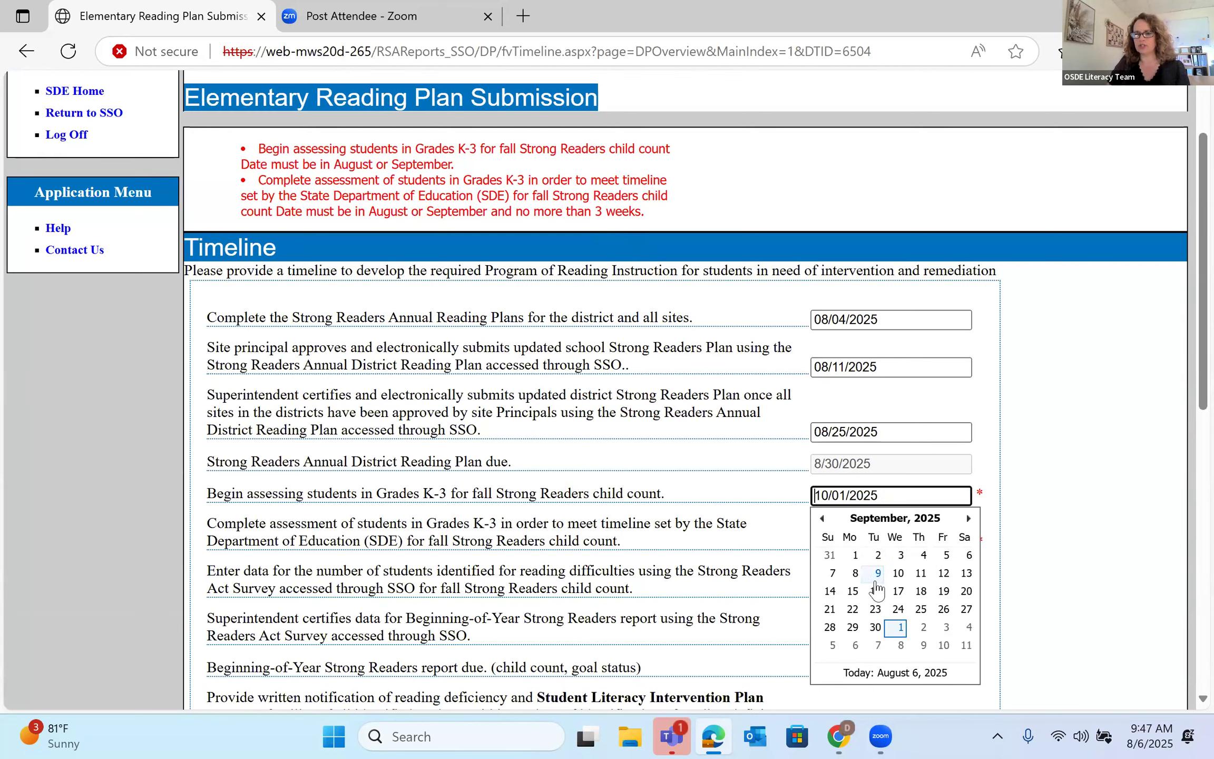
{"action": "left_click", "coordinate": [878, 574]}
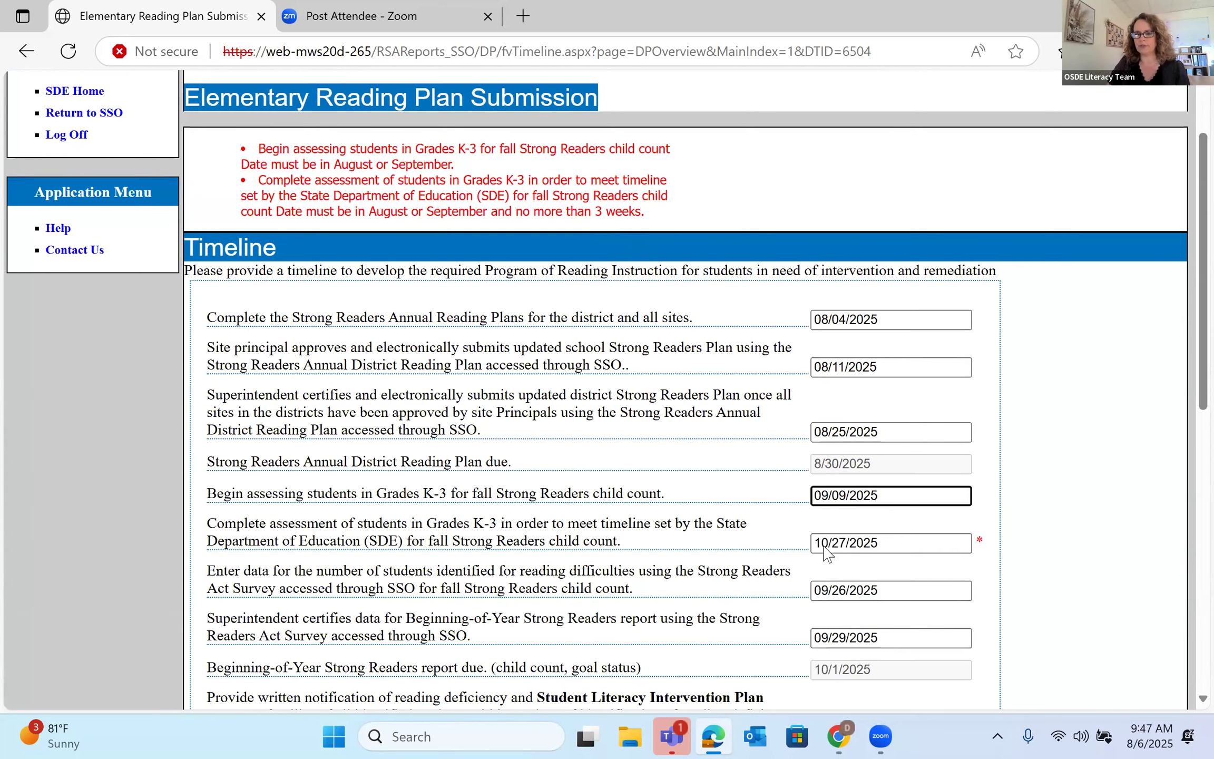
{"action": "left_click", "coordinate": [824, 546]}
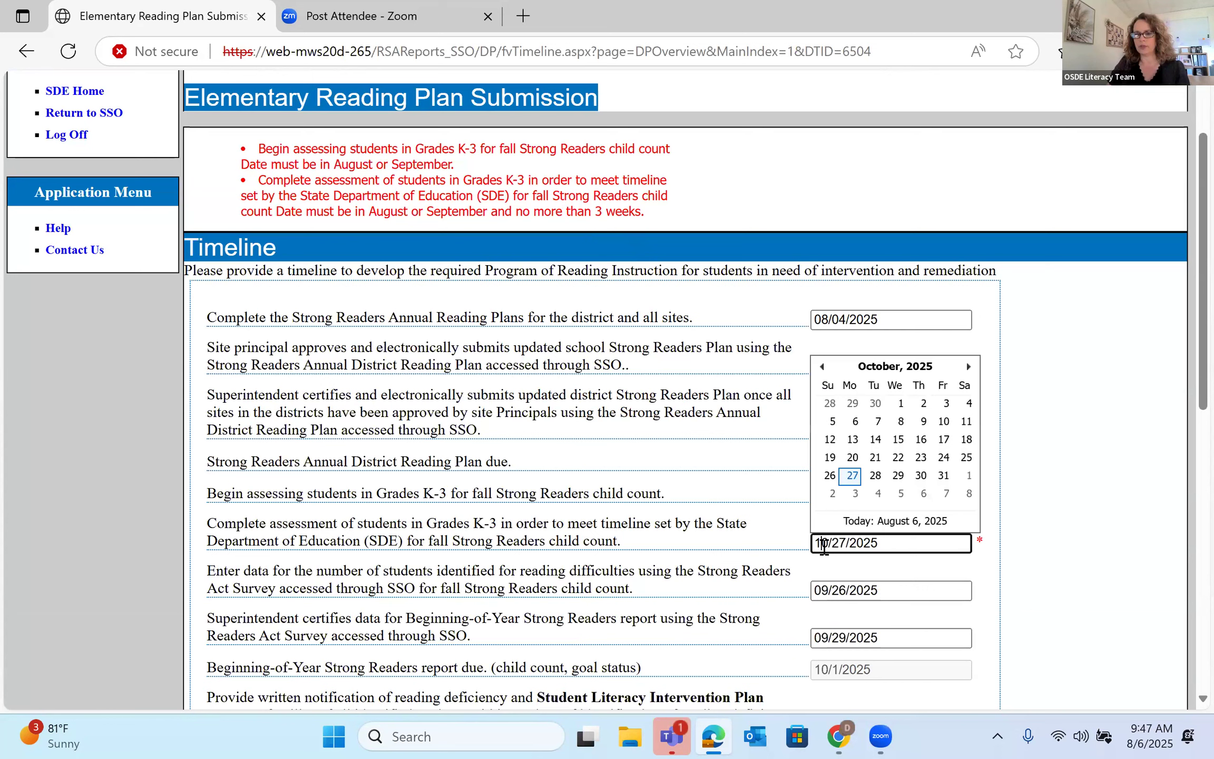
{"action": "left_click", "coordinate": [821, 367]}
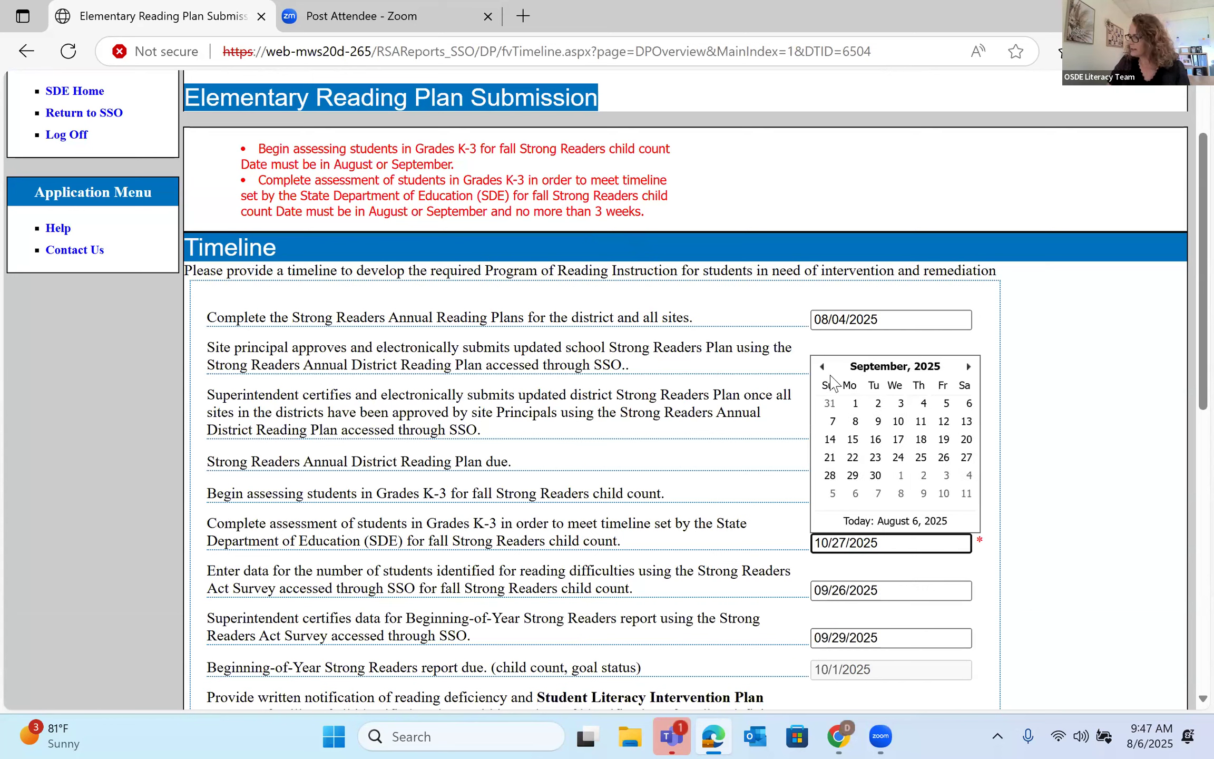
{"action": "left_click", "coordinate": [853, 457]}
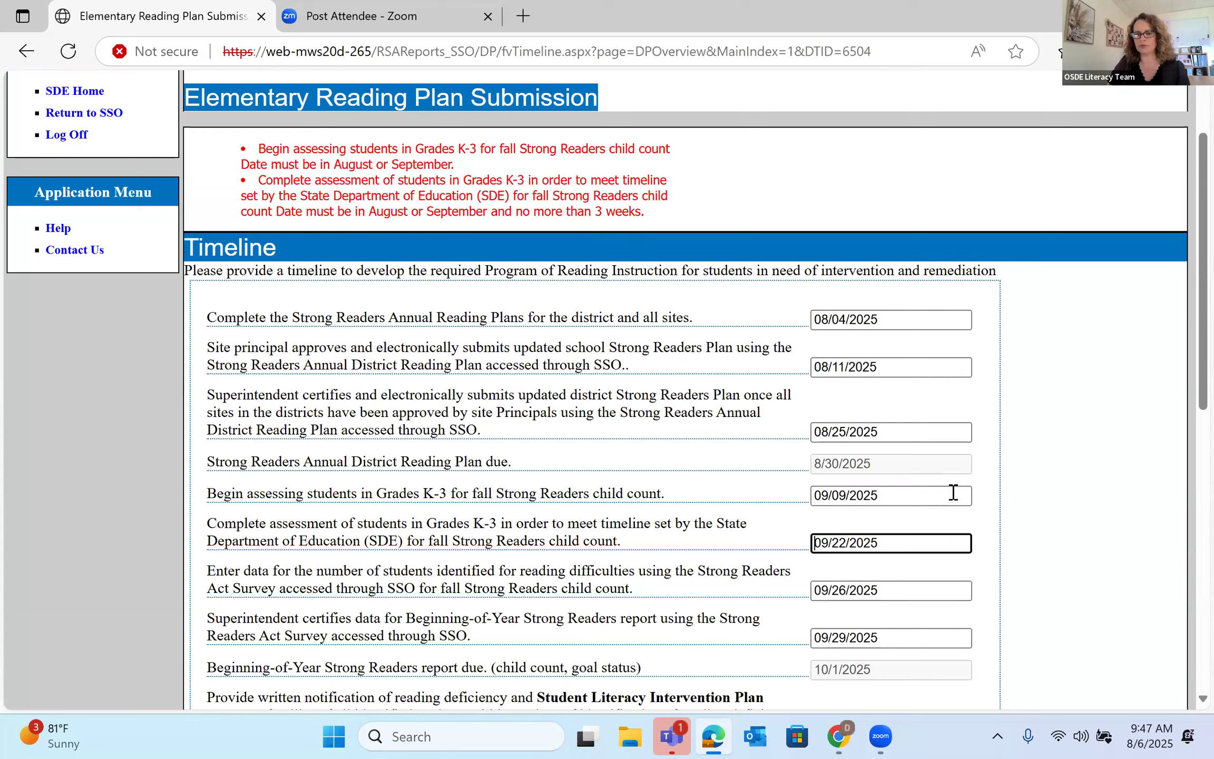
{"action": "scroll", "coordinate": [938, 533], "scroll_direction": "down", "scroll_amount": 2}
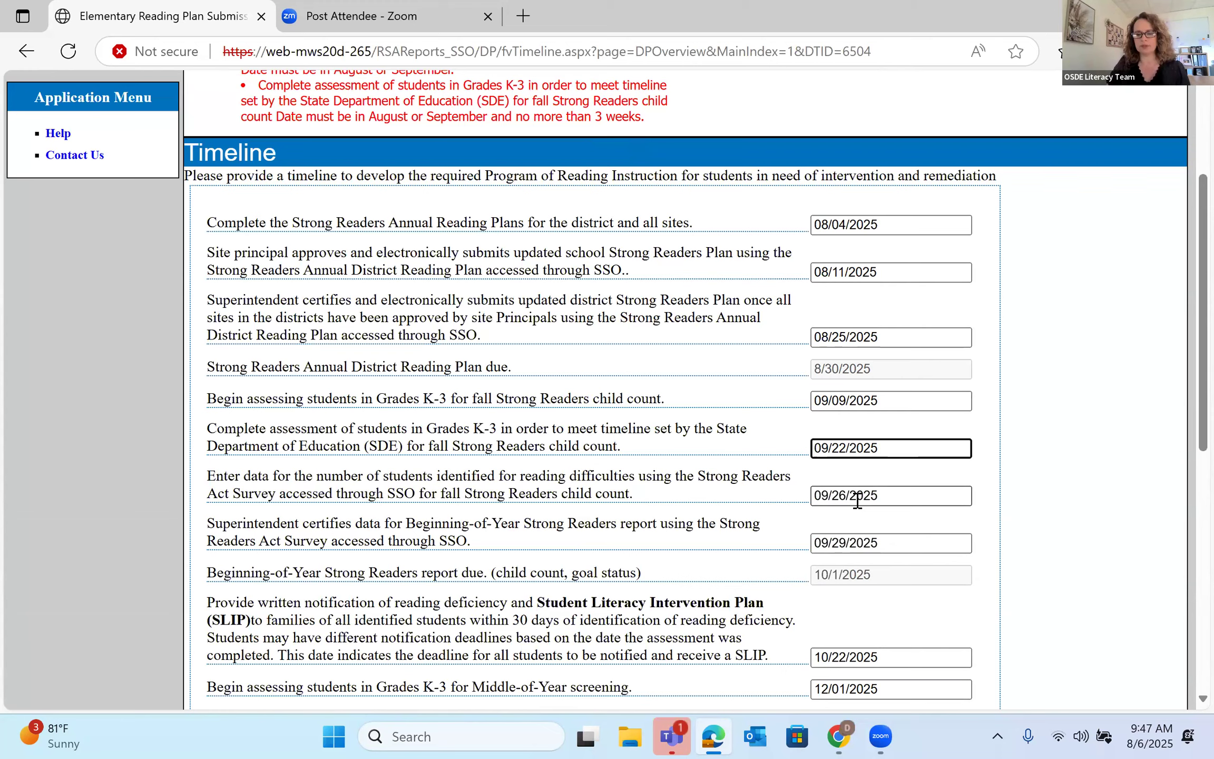
{"action": "scroll", "coordinate": [857, 500], "scroll_direction": "down", "scroll_amount": 2}
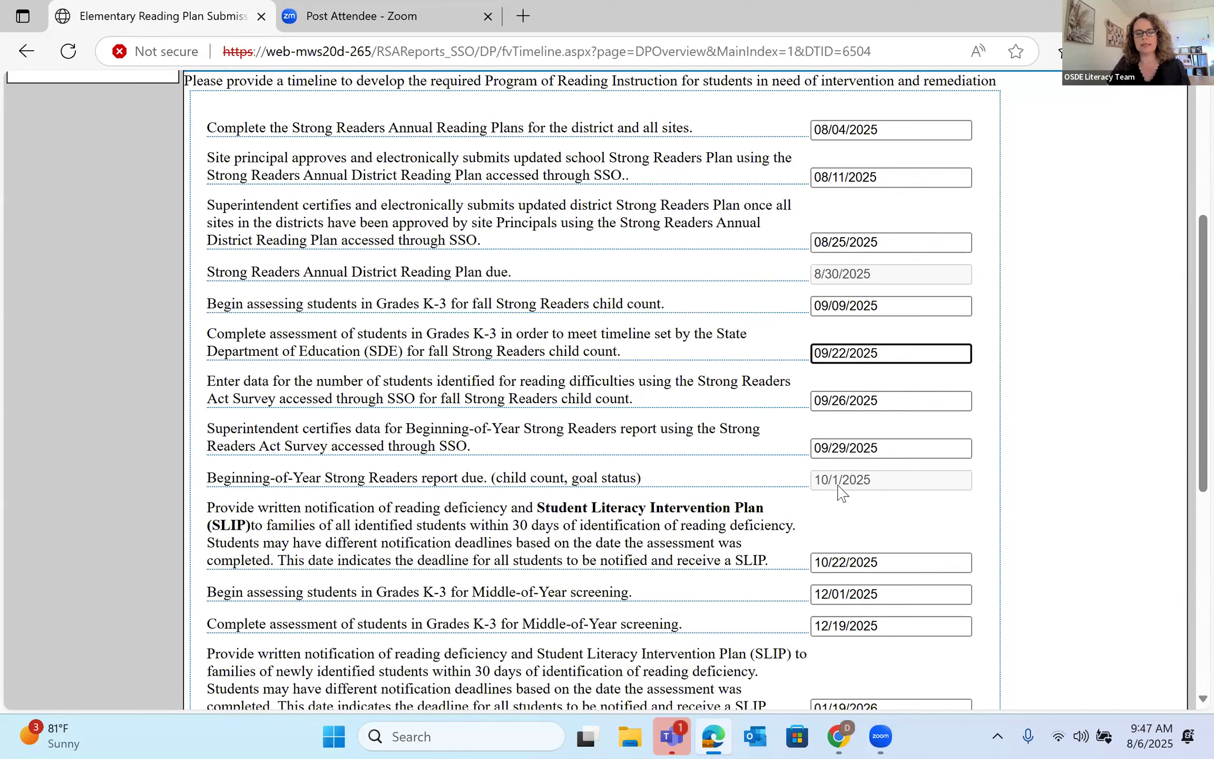
{"action": "scroll", "coordinate": [841, 492], "scroll_direction": "down", "scroll_amount": 1}
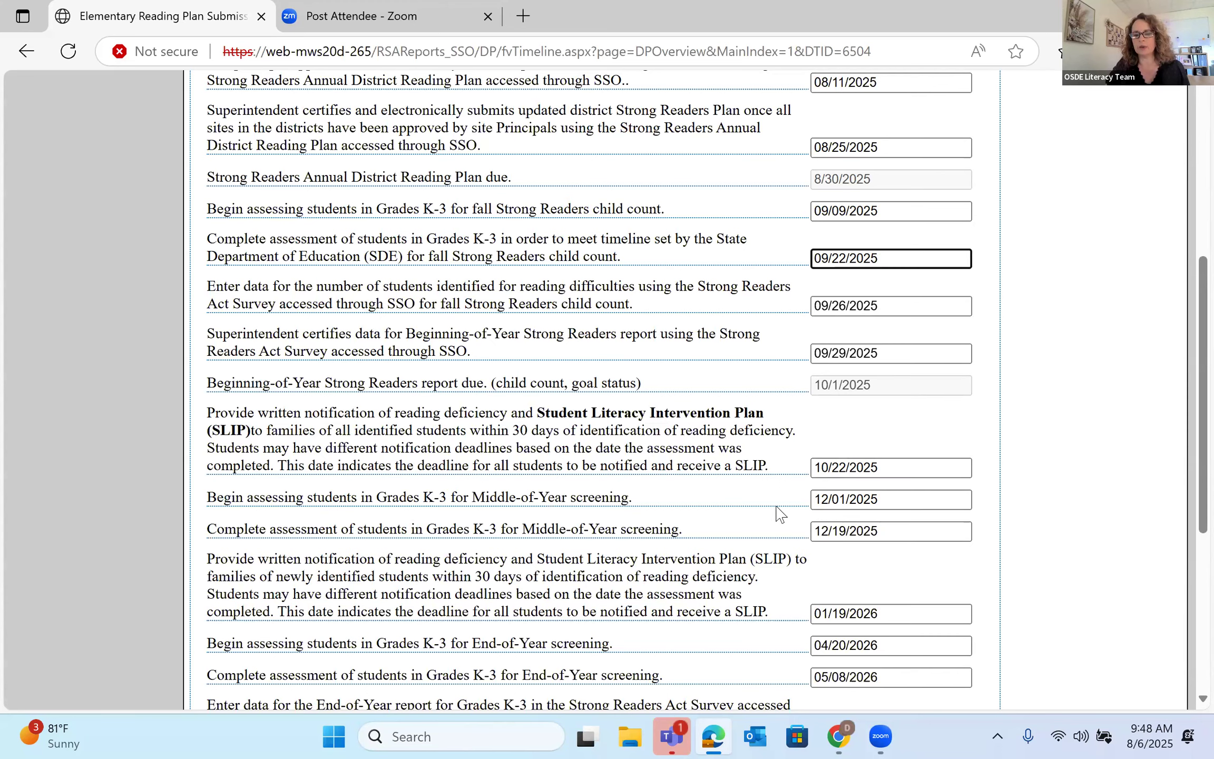
{"action": "scroll", "coordinate": [875, 474], "scroll_direction": "down", "scroll_amount": 2}
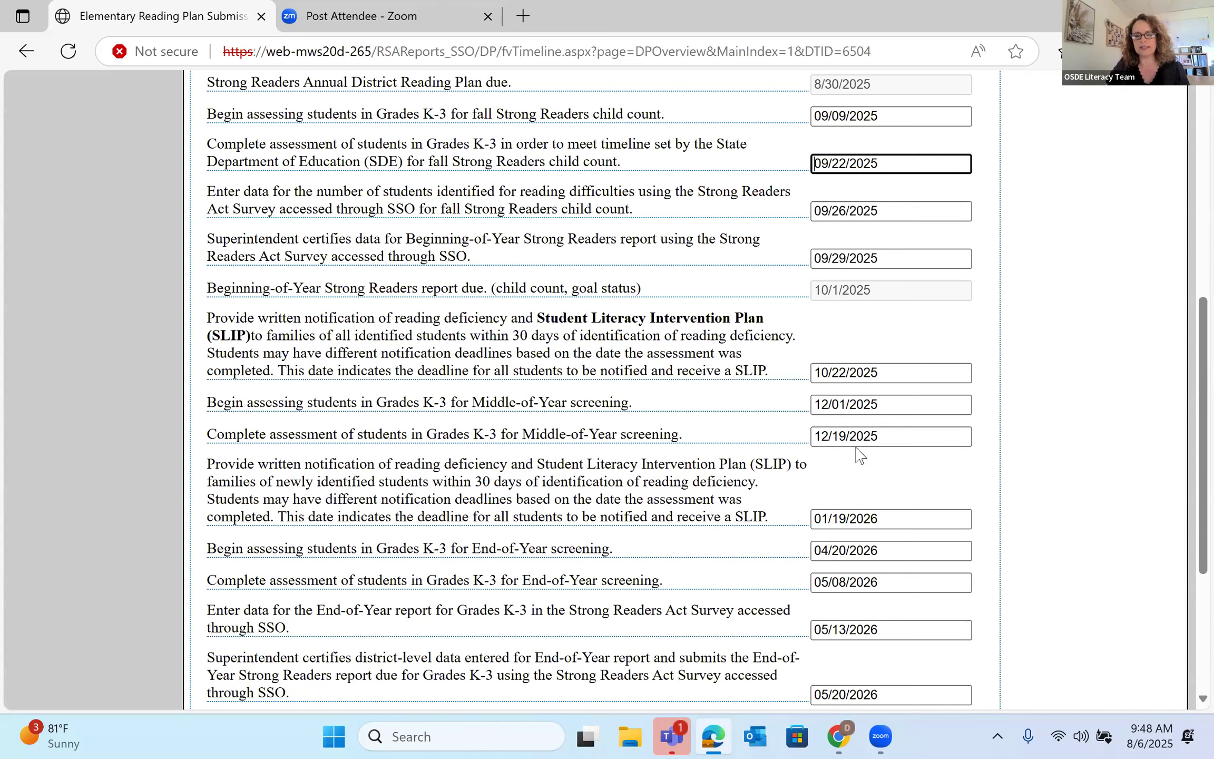
{"action": "scroll", "coordinate": [860, 455], "scroll_direction": "down", "scroll_amount": 2}
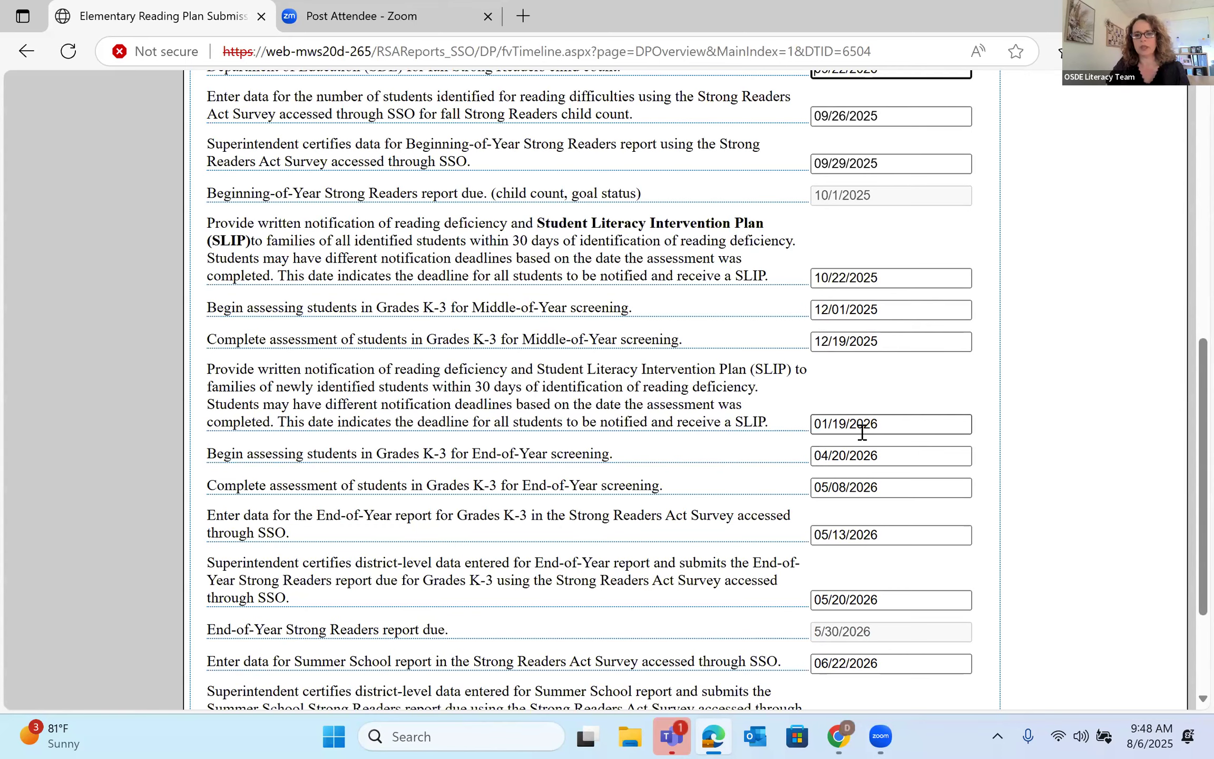
{"action": "scroll", "coordinate": [862, 432], "scroll_direction": "down", "scroll_amount": 2}
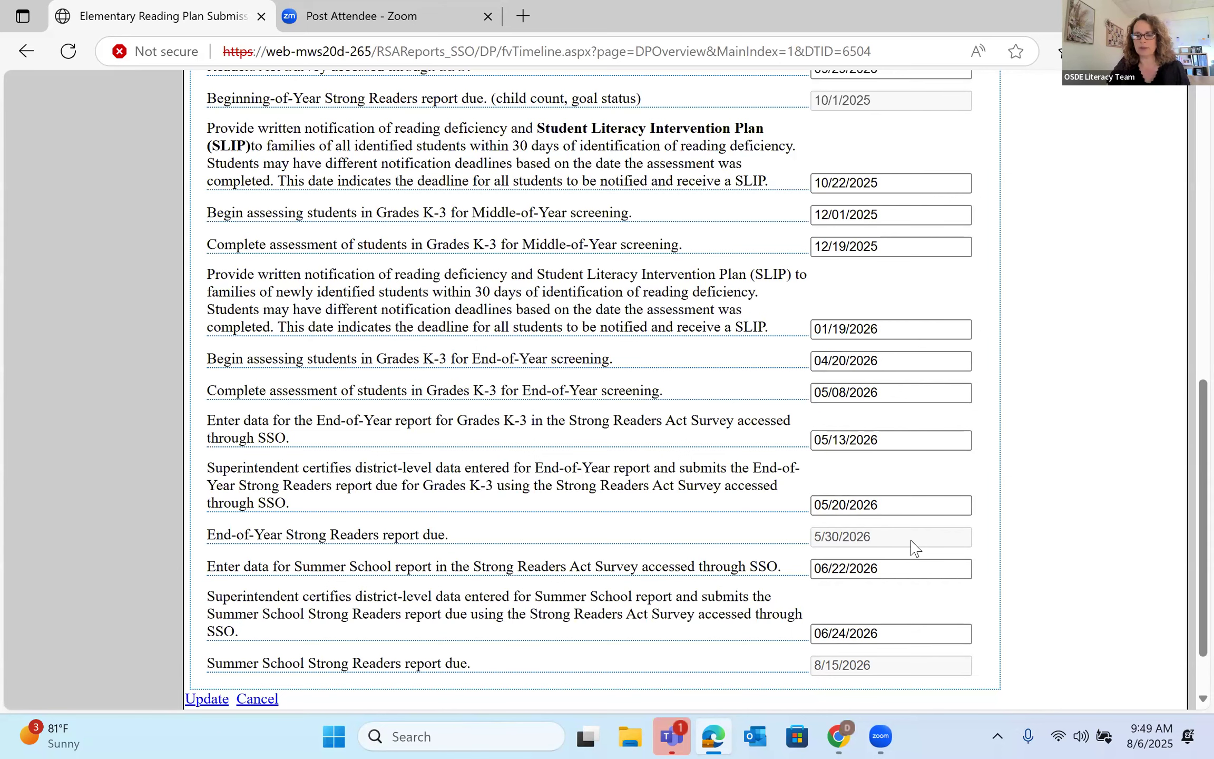
{"action": "scroll", "coordinate": [915, 548], "scroll_direction": "down", "scroll_amount": 2}
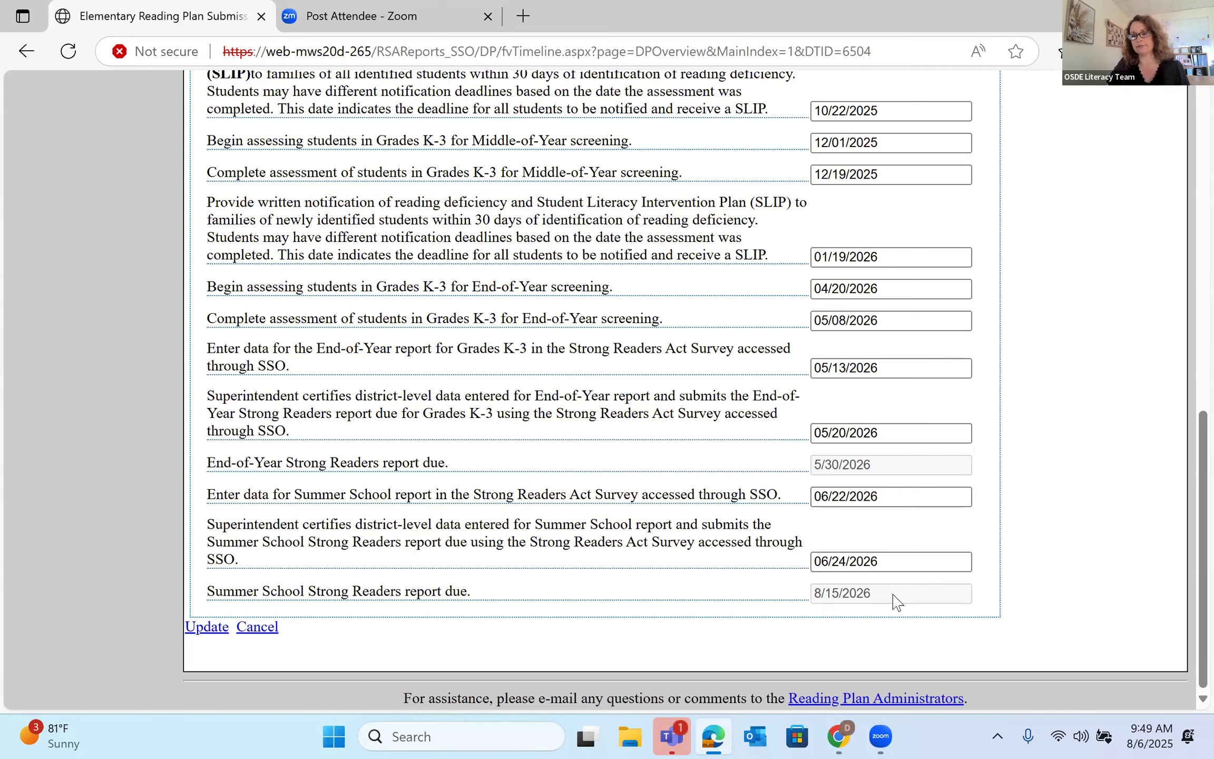
- Save the timeline with Update and scroll the district overview down to the Site List
{"action": "left_click", "coordinate": [813, 367]}
{"action": "scroll", "coordinate": [553, 464], "scroll_direction": "up", "scroll_amount": 4}
{"action": "scroll", "coordinate": [291, 567], "scroll_direction": "down", "scroll_amount": 4}
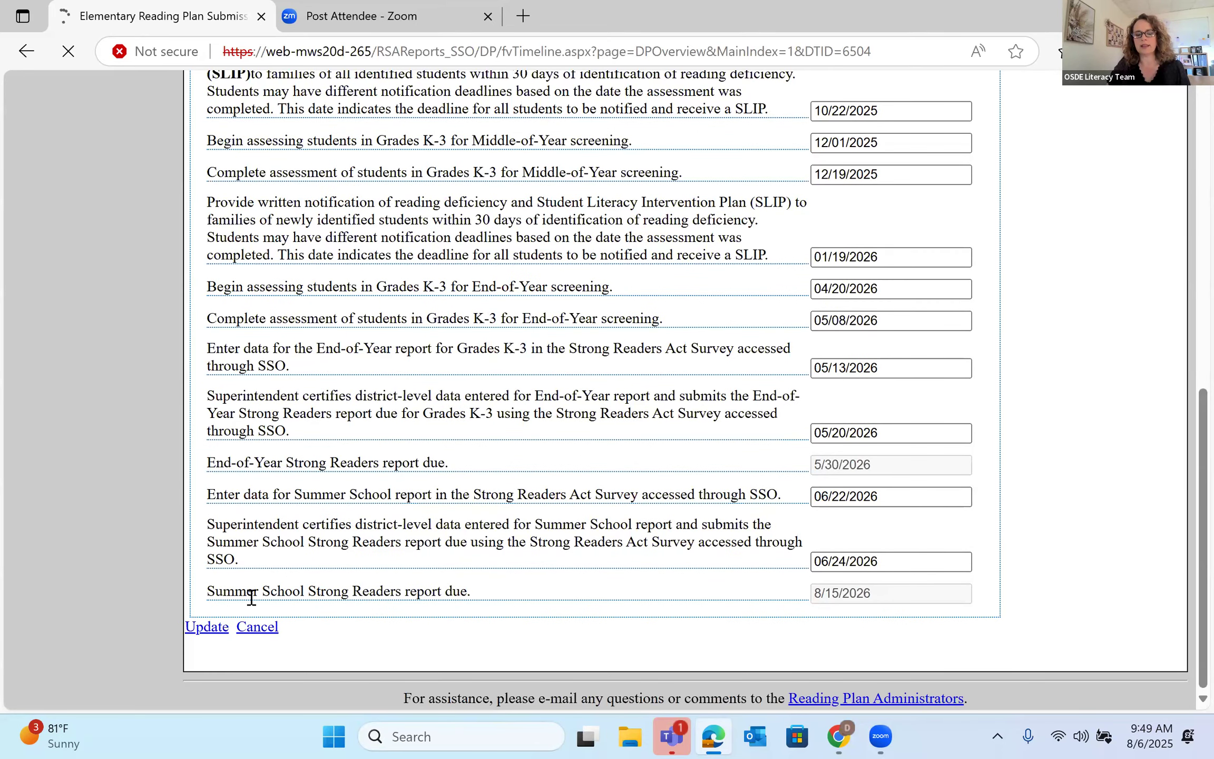
{"action": "scroll", "coordinate": [548, 432], "scroll_direction": "down", "scroll_amount": 3}
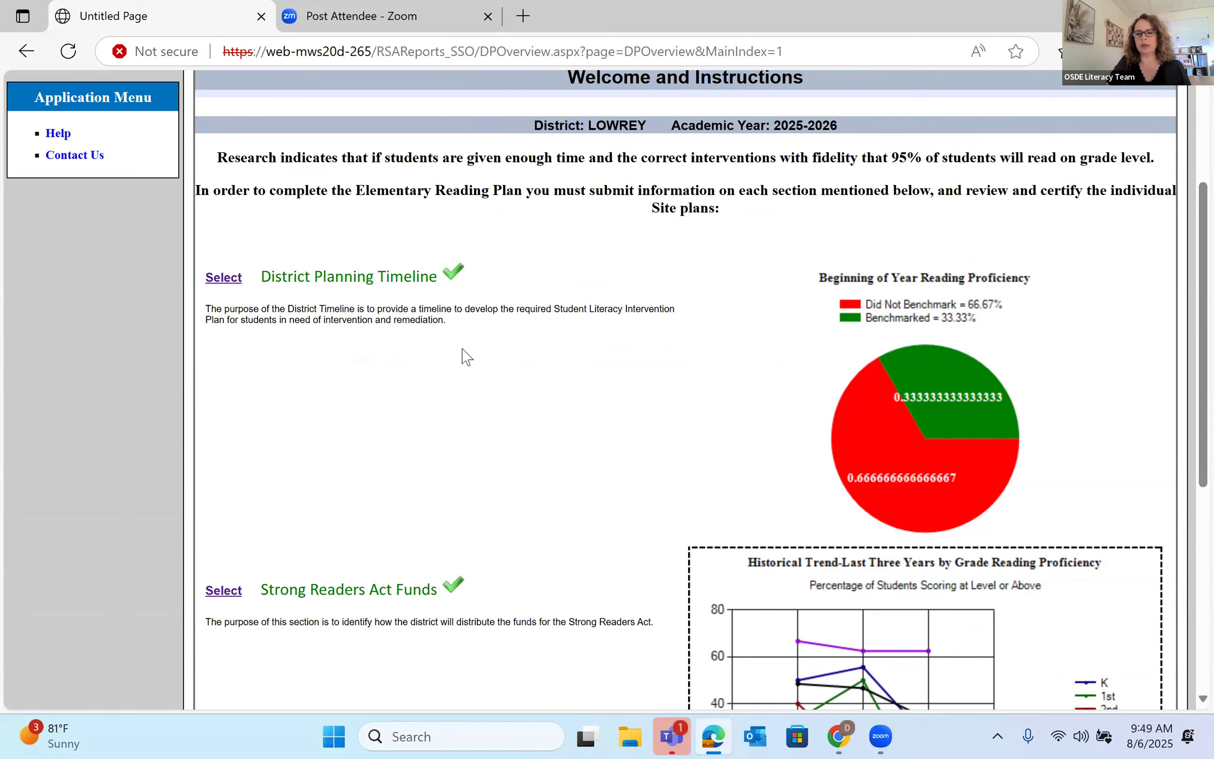
{"action": "scroll", "coordinate": [467, 357], "scroll_direction": "down", "scroll_amount": 3}
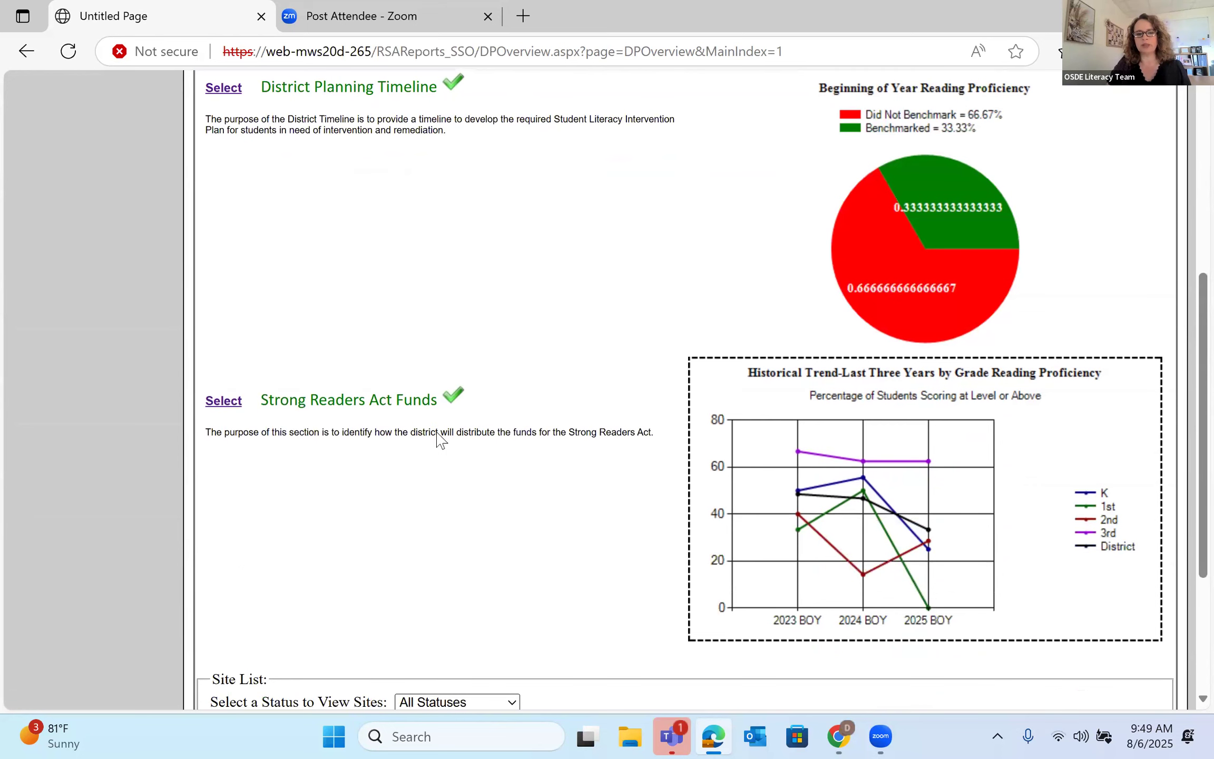
{"action": "scroll", "coordinate": [399, 389], "scroll_direction": "down", "scroll_amount": 1}
{"action": "scroll", "coordinate": [251, 315], "scroll_direction": "down", "scroll_amount": 1}
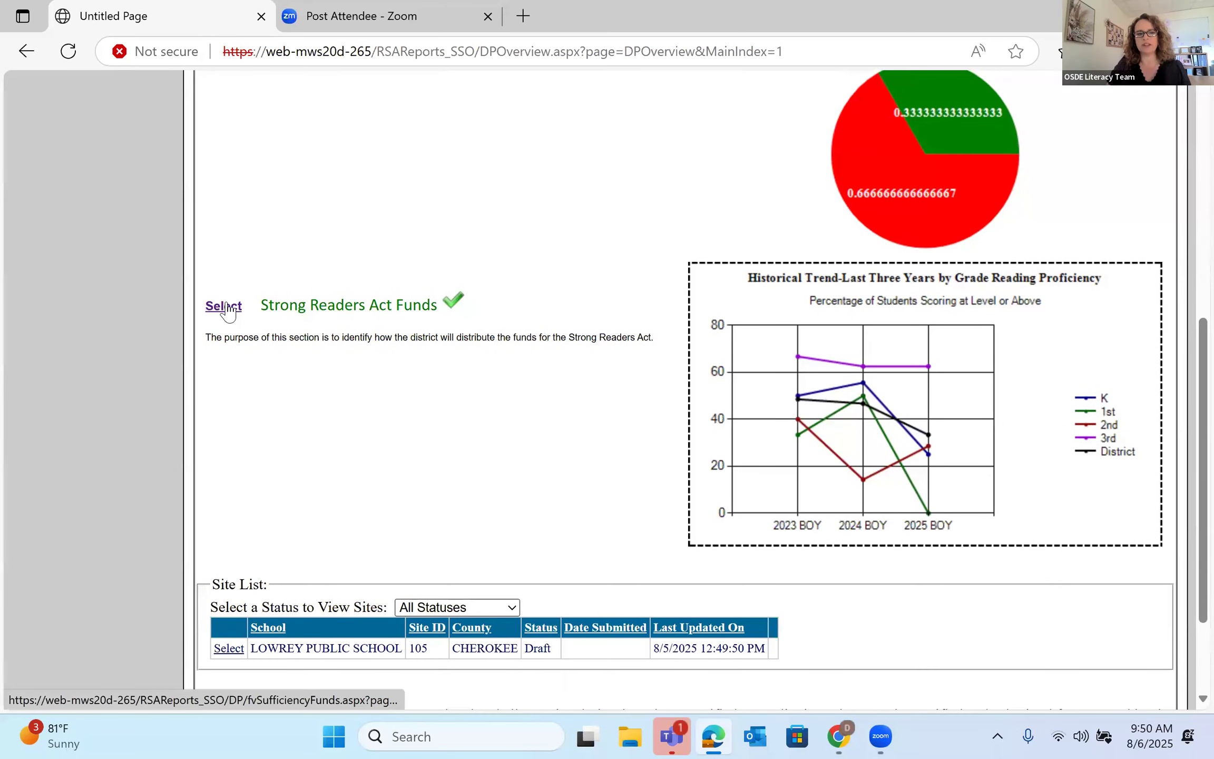
{"action": "left_click", "coordinate": [228, 306]}
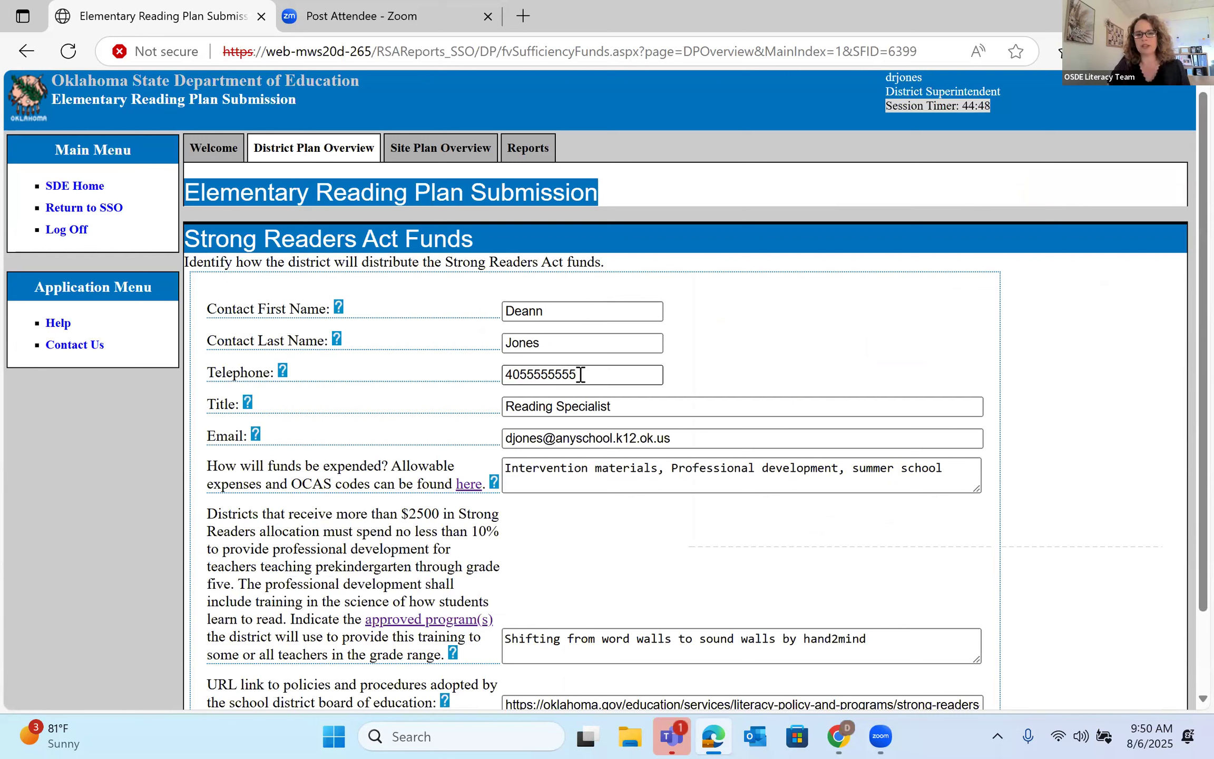
{"action": "left_click", "coordinate": [627, 404]}
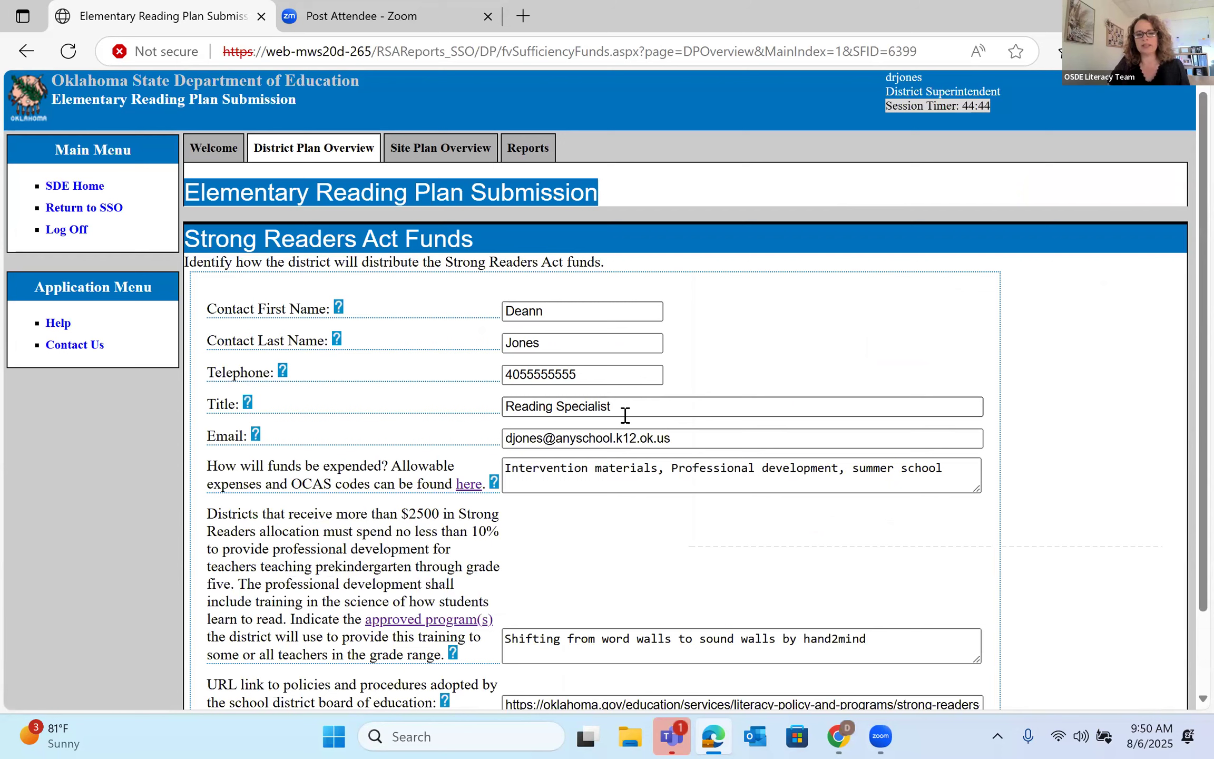
{"action": "left_click", "coordinate": [622, 444]}
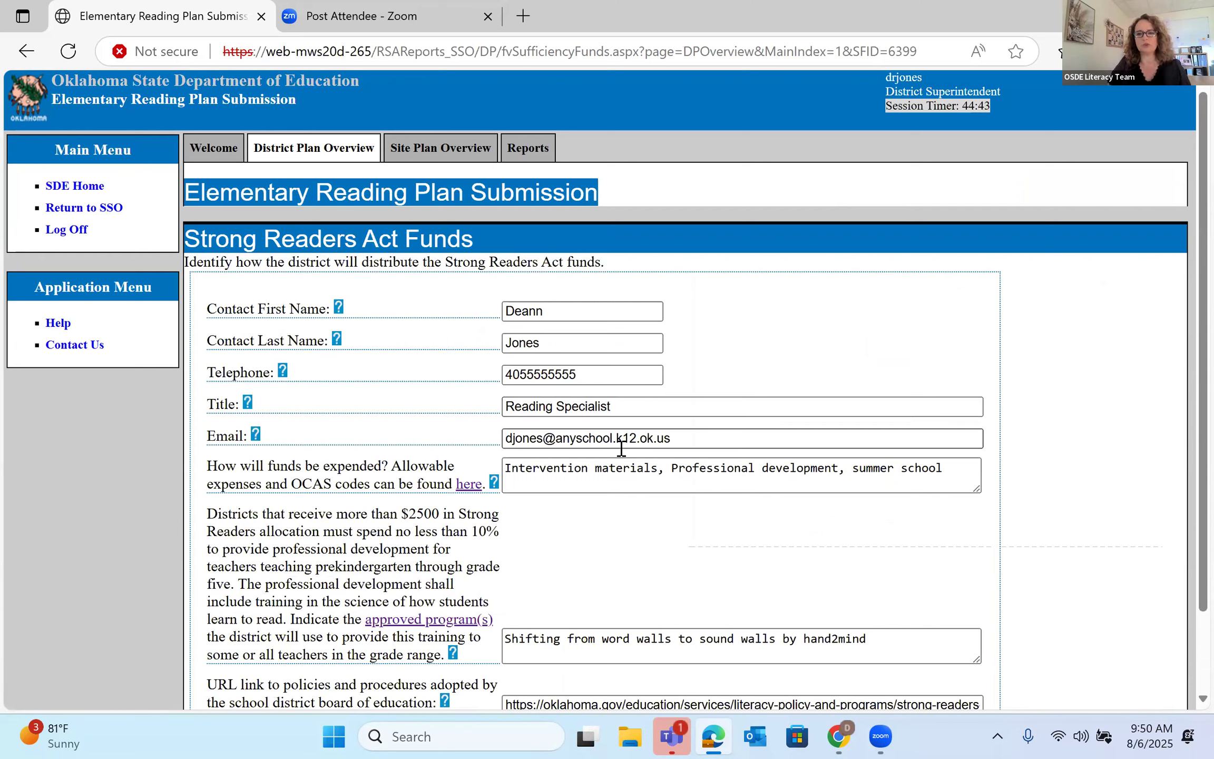
{"action": "left_click", "coordinate": [654, 466]}
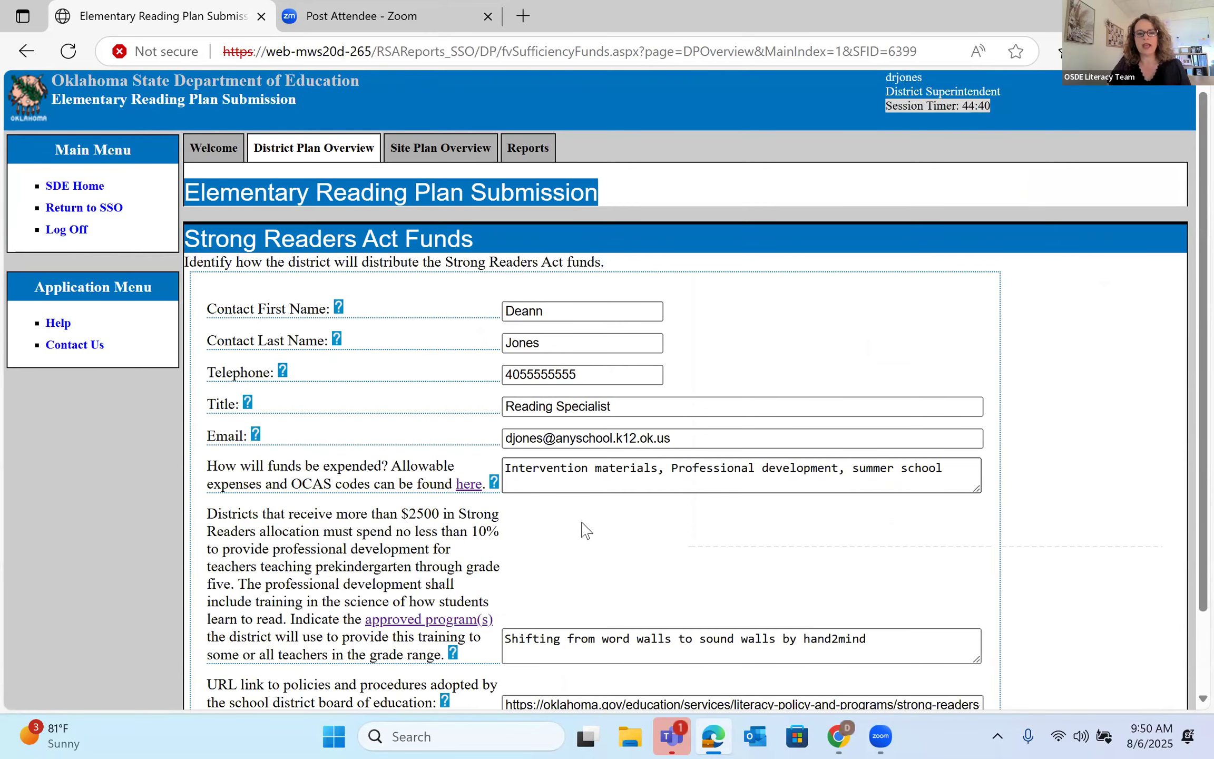
{"action": "scroll", "coordinate": [580, 527], "scroll_direction": "down", "scroll_amount": 3}
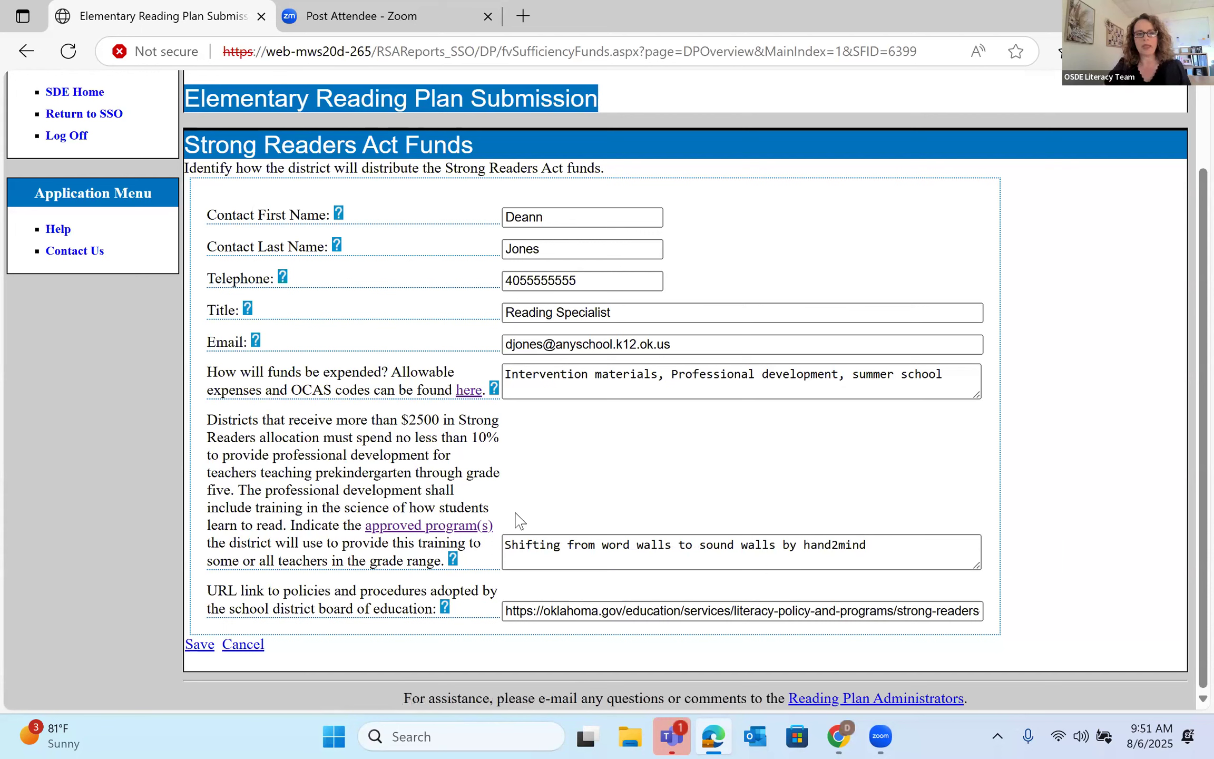
{"action": "mouse_move", "coordinate": [476, 529]}
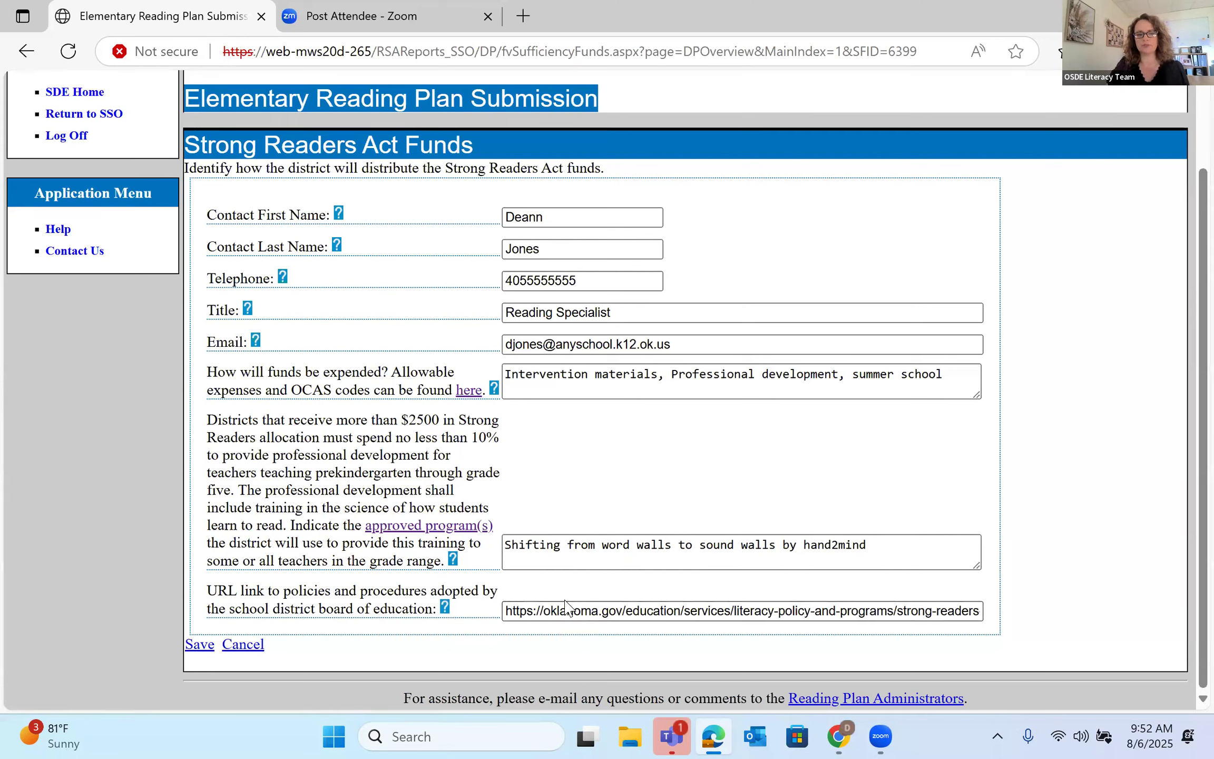
- Tab to the Save link of the Strong Readers Act Funds form
{"action": "key", "text": "Tab"}
- Submit the Strong Readers Act Funds form and scroll the overview to the Draft site listing
{"action": "key", "text": "Return"}
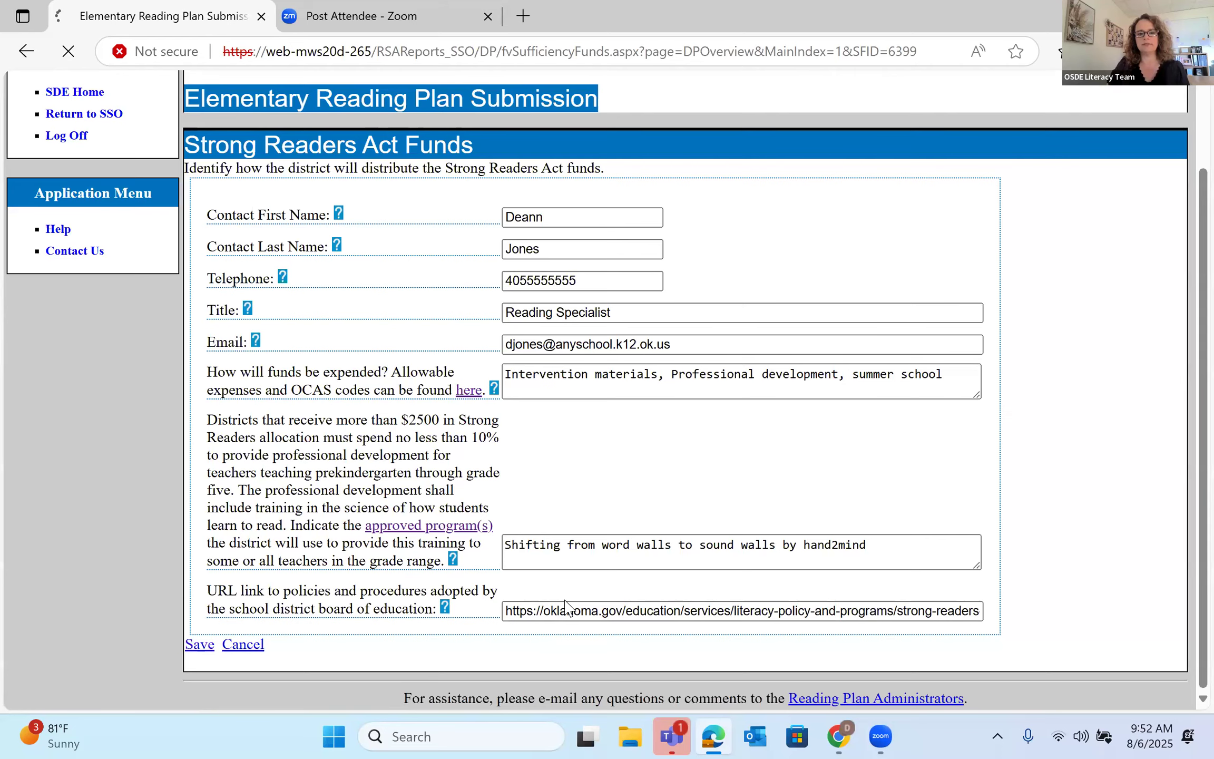
{"action": "scroll", "coordinate": [431, 511], "scroll_direction": "down", "scroll_amount": 2}
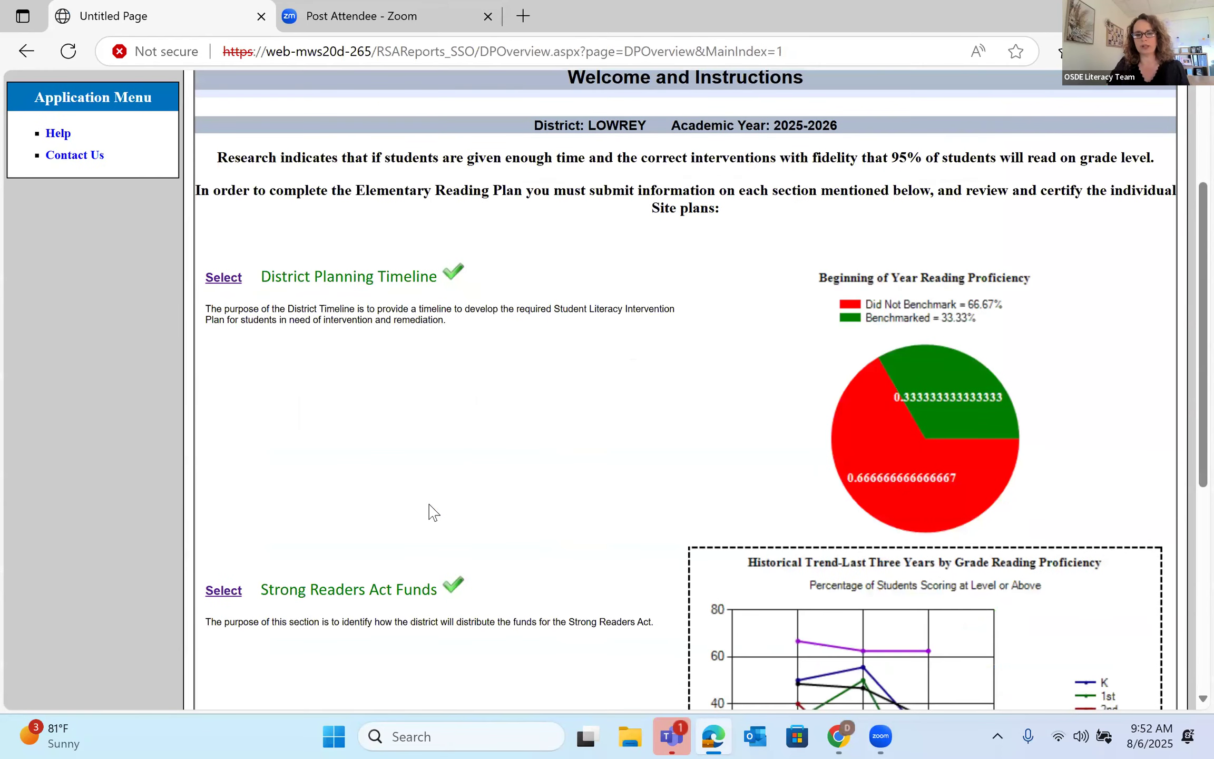
{"action": "scroll", "coordinate": [431, 510], "scroll_direction": "down", "scroll_amount": 6}
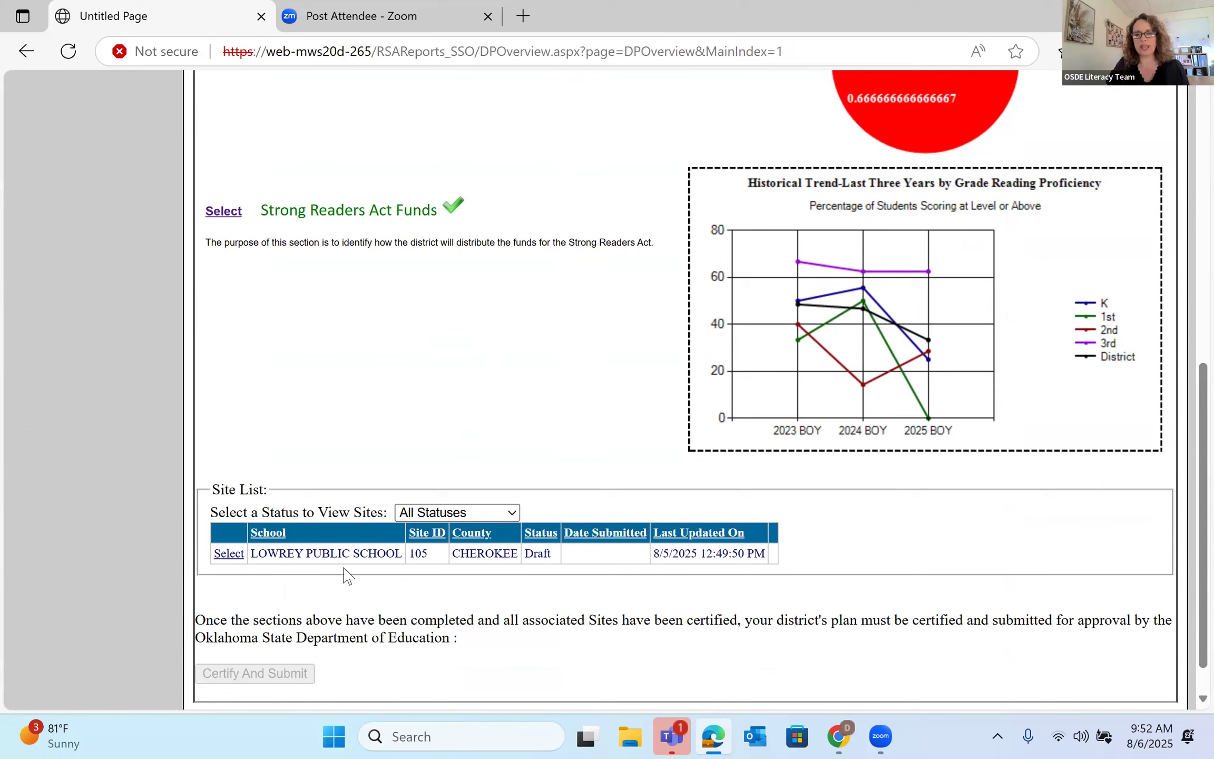
- Open the LOWREY PUBLIC SCHOOL site plan and scroll through its section statuses
{"action": "left_click", "coordinate": [229, 556]}
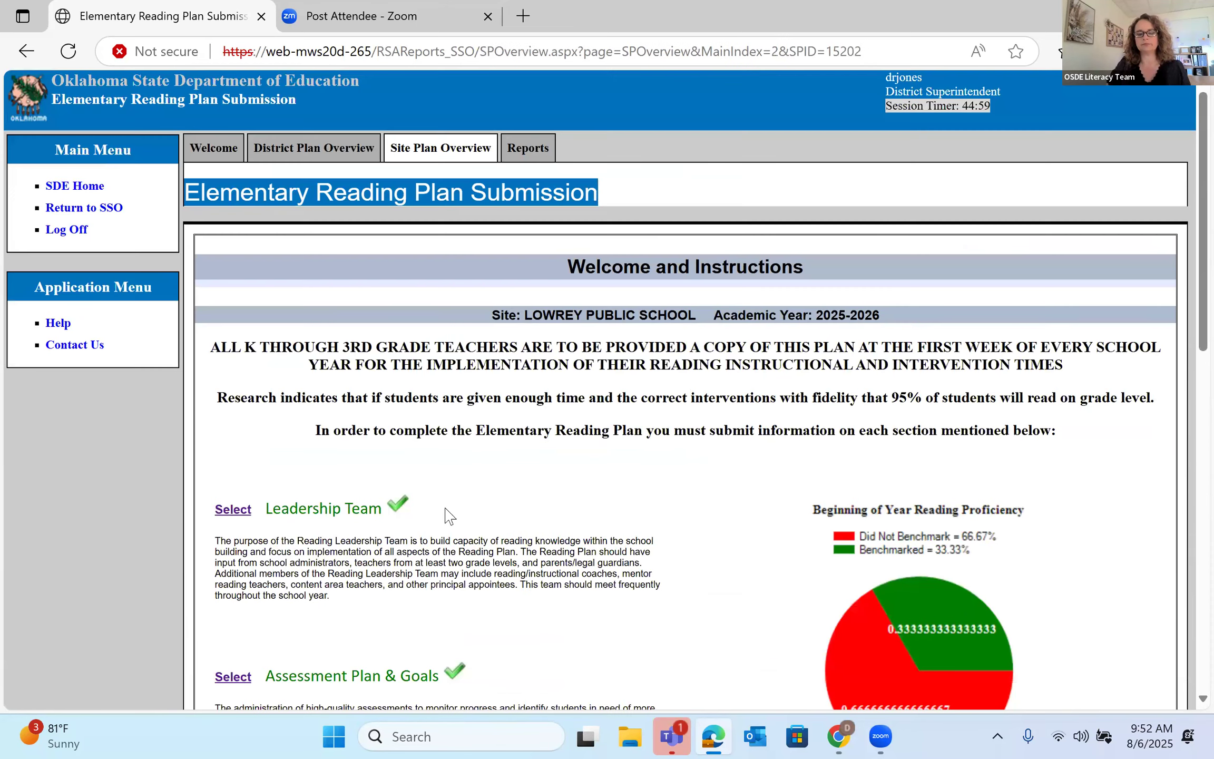
{"action": "scroll", "coordinate": [519, 501], "scroll_direction": "down", "scroll_amount": 3}
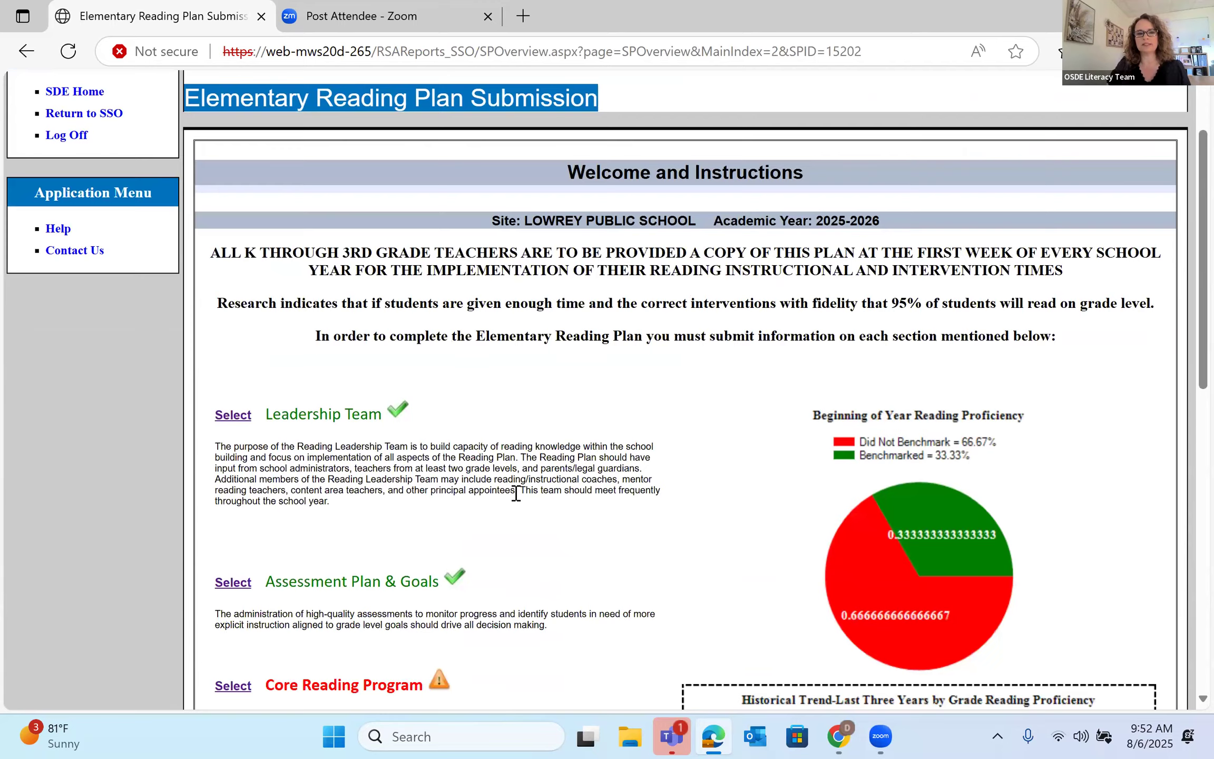
{"action": "scroll", "coordinate": [519, 500], "scroll_direction": "down", "scroll_amount": 3}
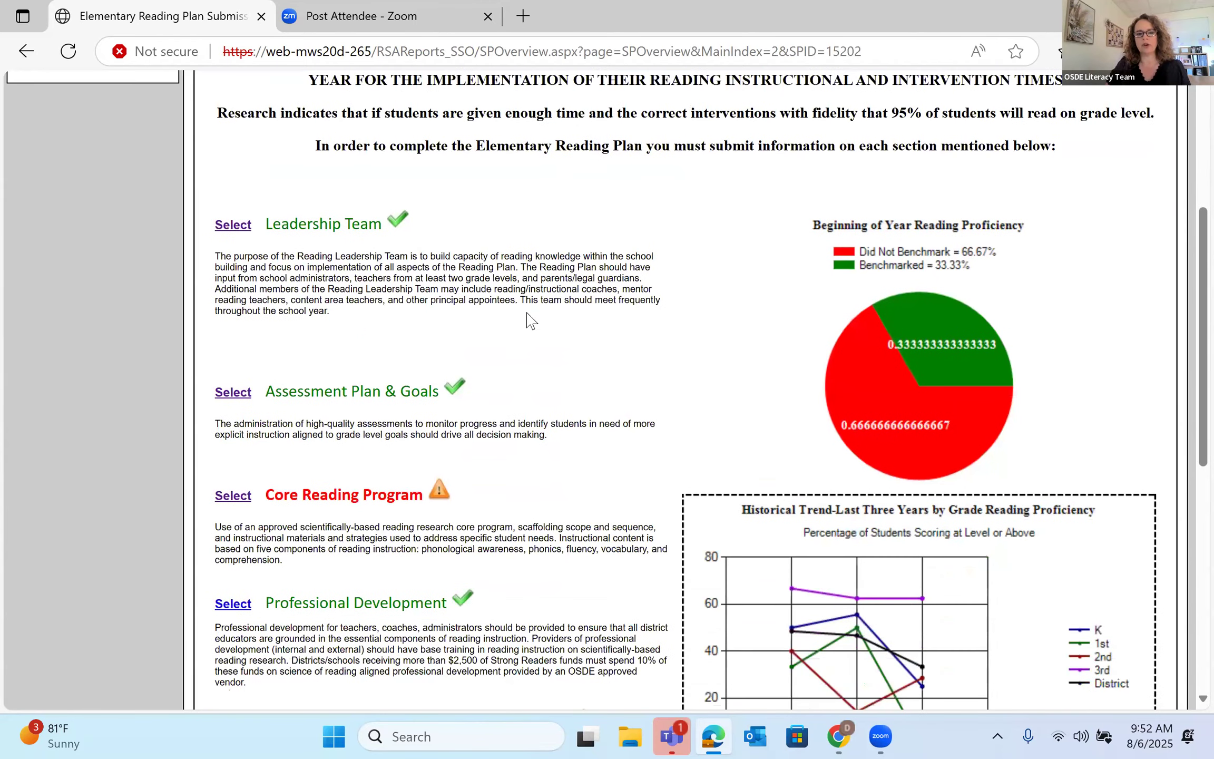
{"action": "scroll", "coordinate": [571, 408], "scroll_direction": "down", "scroll_amount": 5}
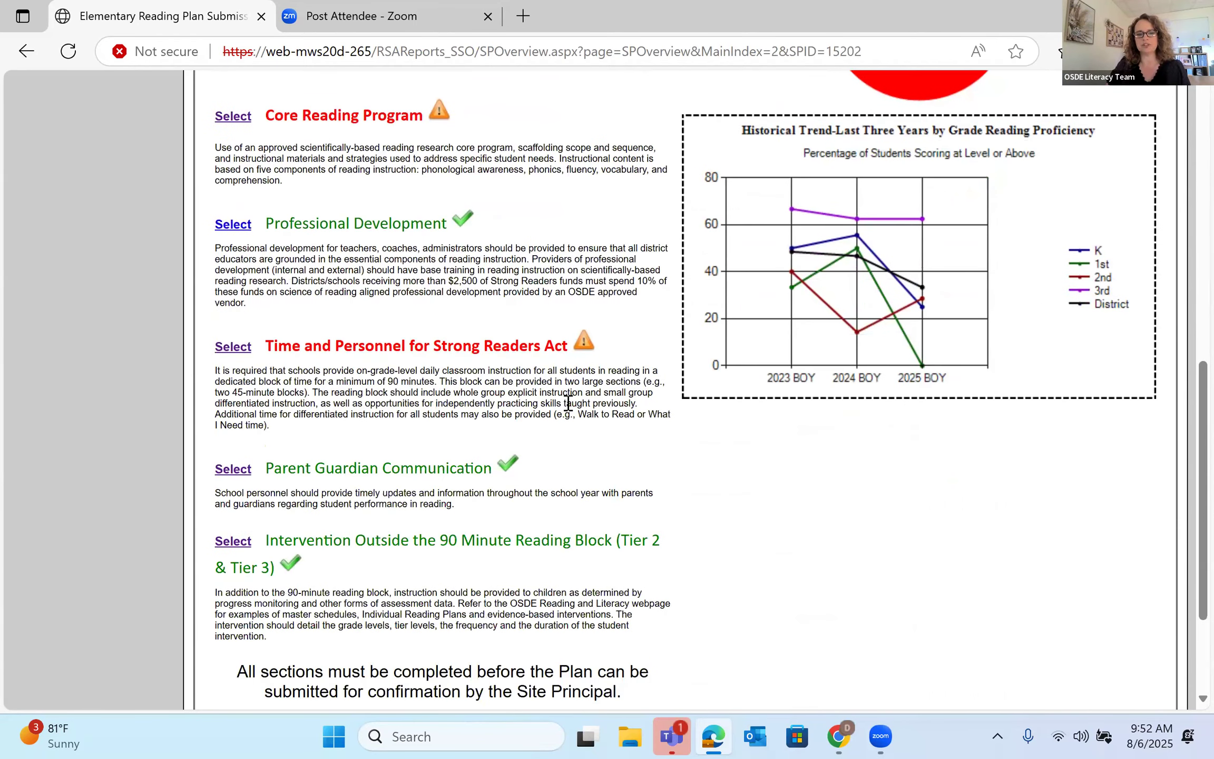
{"action": "scroll", "coordinate": [568, 403], "scroll_direction": "up", "scroll_amount": 5}
{"action": "scroll", "coordinate": [392, 367], "scroll_direction": "up", "scroll_amount": 2}
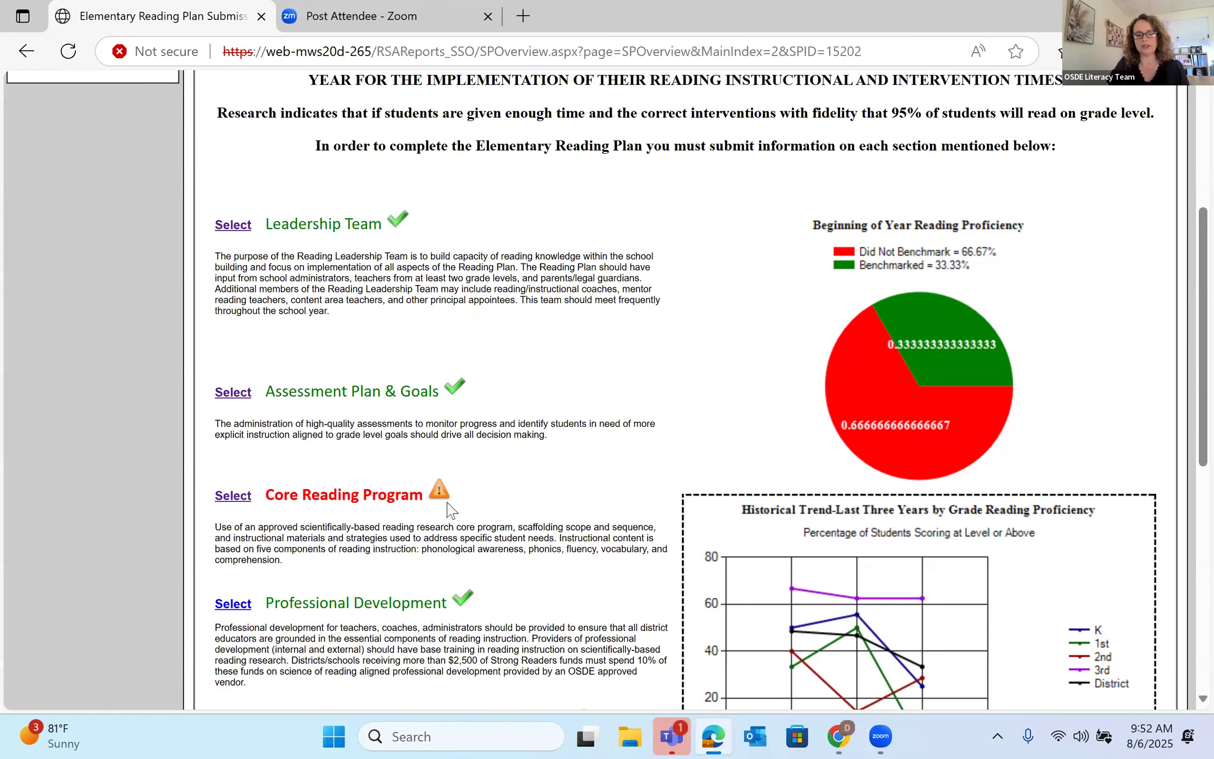
{"action": "scroll", "coordinate": [451, 510], "scroll_direction": "up", "scroll_amount": 2}
- Save the Leadership Team with Quarterly meeting frequency, then start adding a new member
{"action": "left_click", "coordinate": [233, 320]}
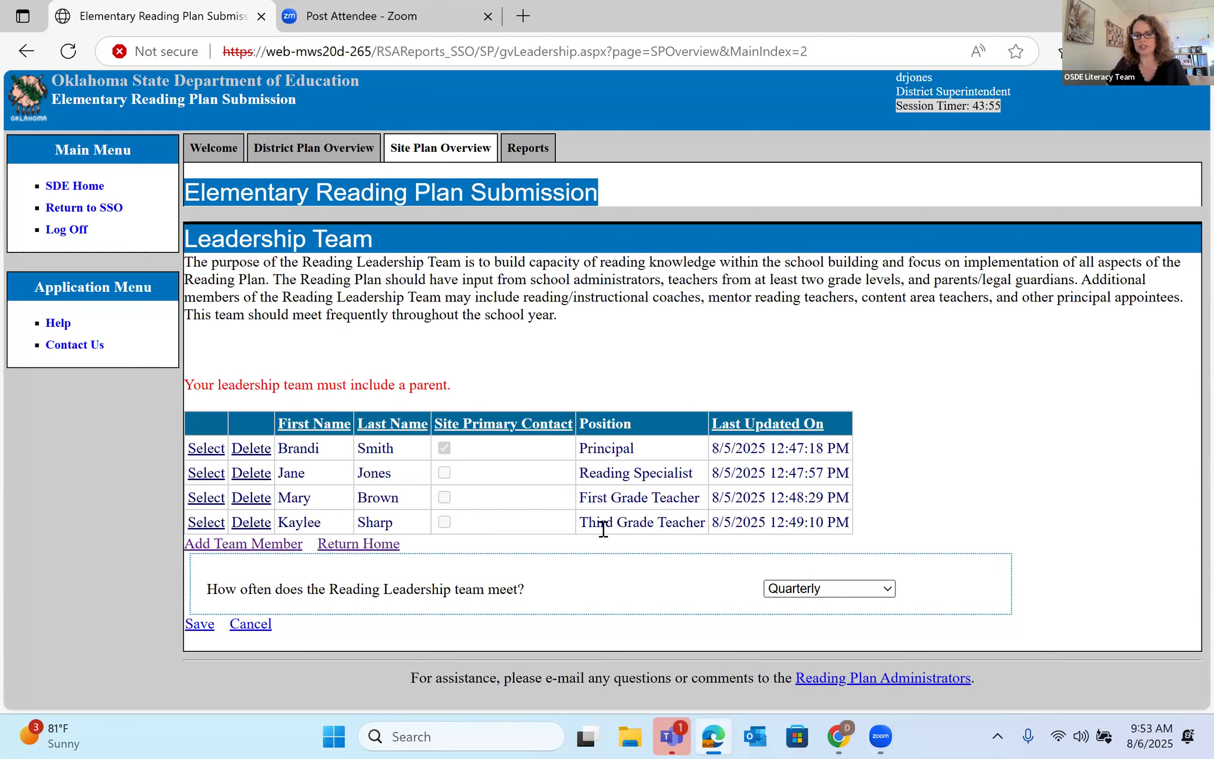
{"action": "left_click", "coordinate": [888, 589]}
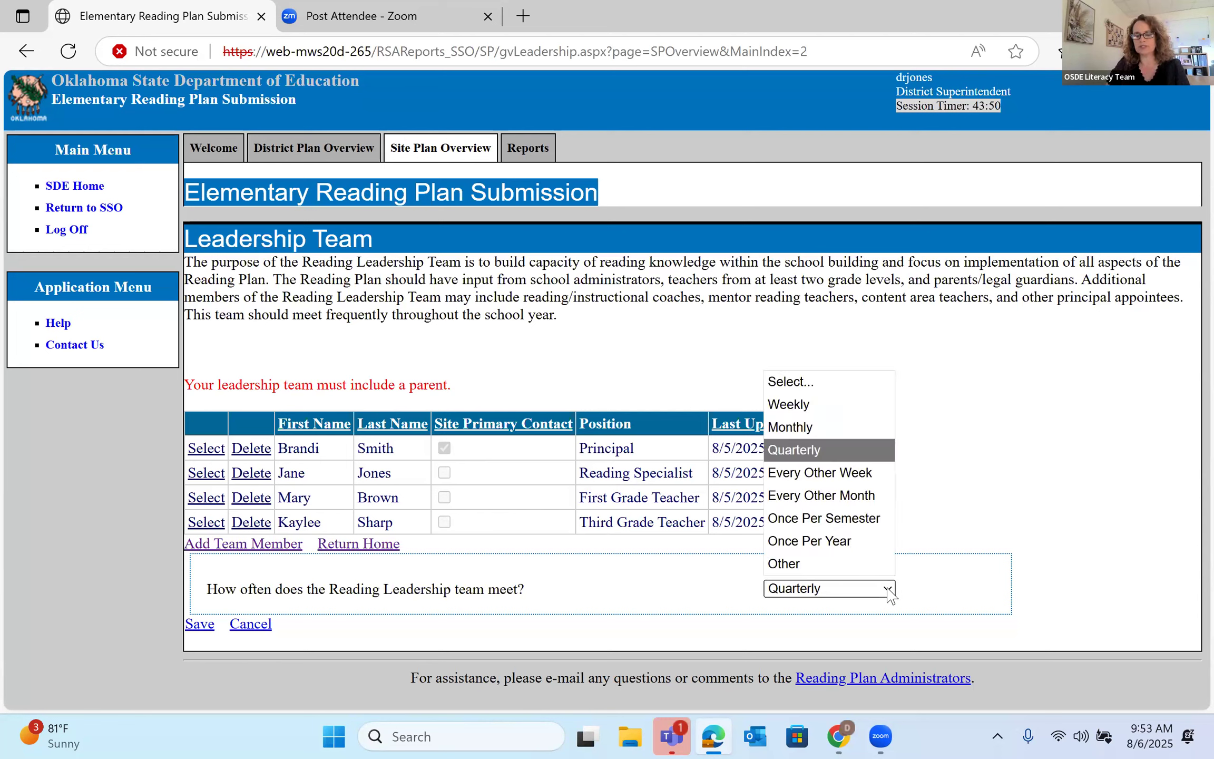
{"action": "left_click", "coordinate": [891, 455]}
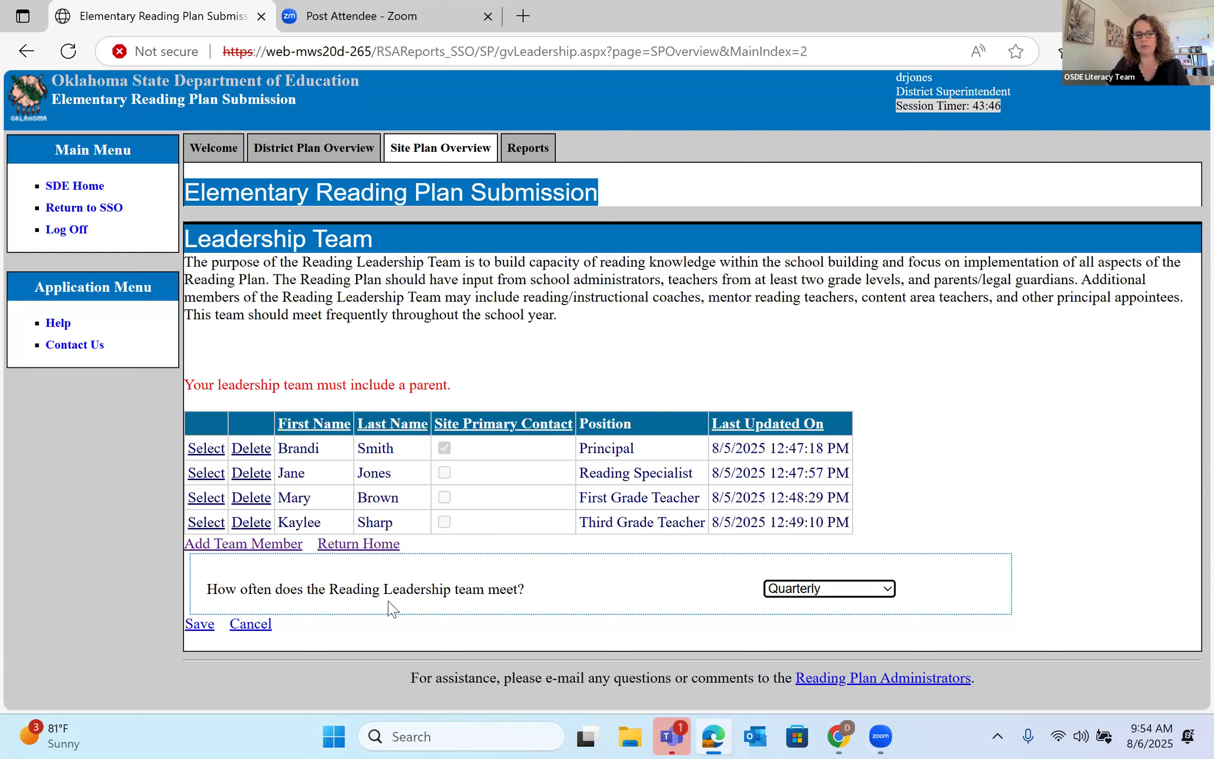
{"action": "left_click", "coordinate": [199, 624]}
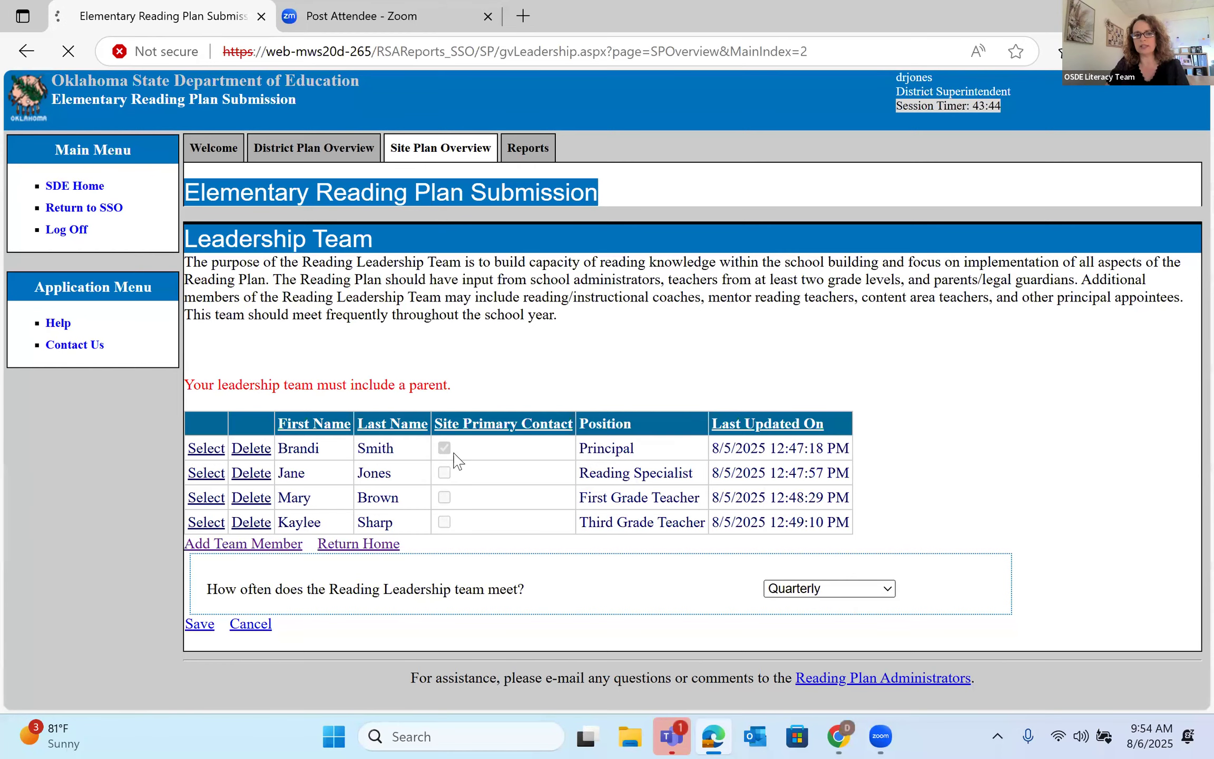
{"action": "left_click", "coordinate": [237, 508]}
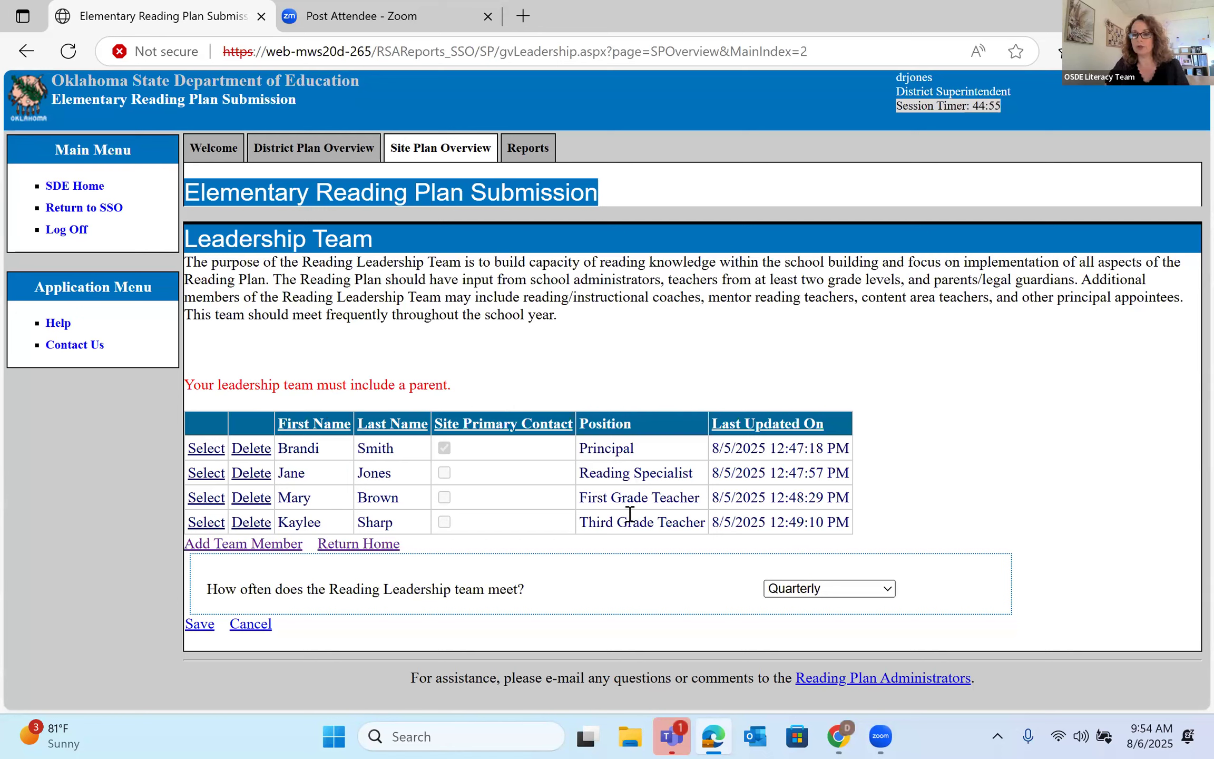
{"action": "left_click", "coordinate": [267, 547]}
- Enter the new member's name, phone number and e-mail, set the position to Parent, and save
{"action": "left_click", "coordinate": [614, 379]}
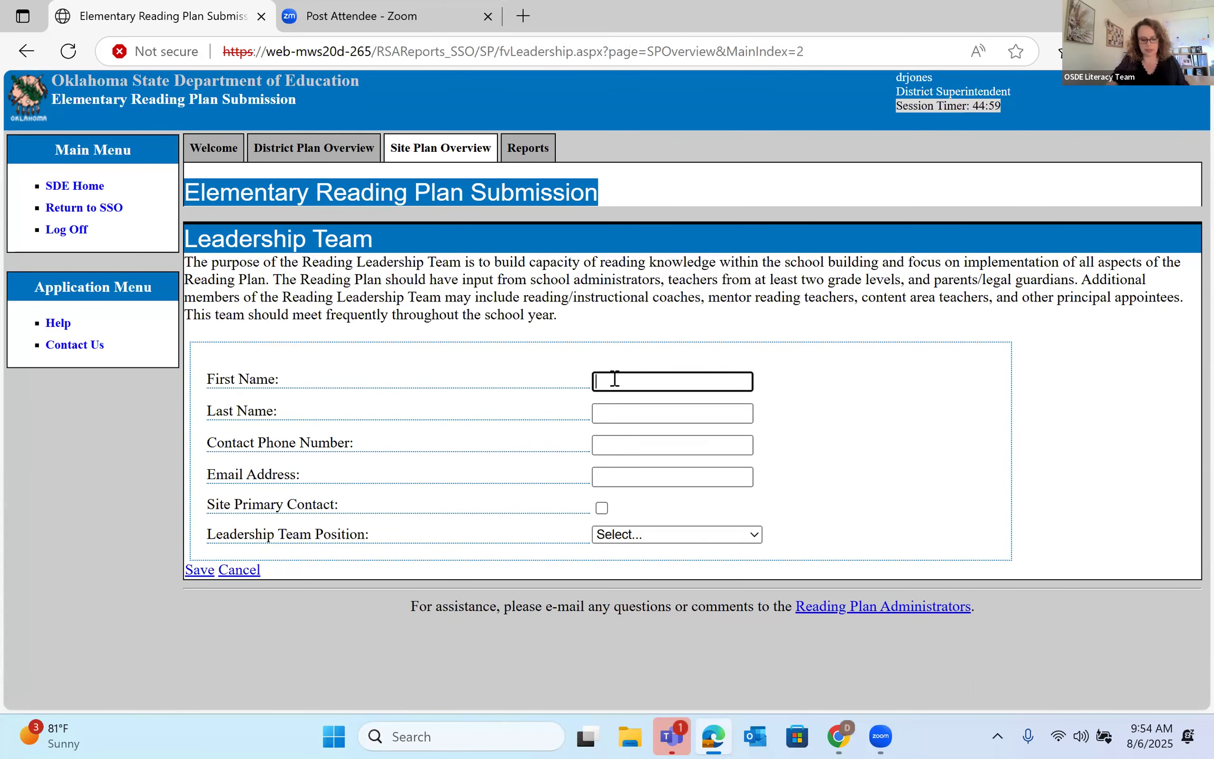
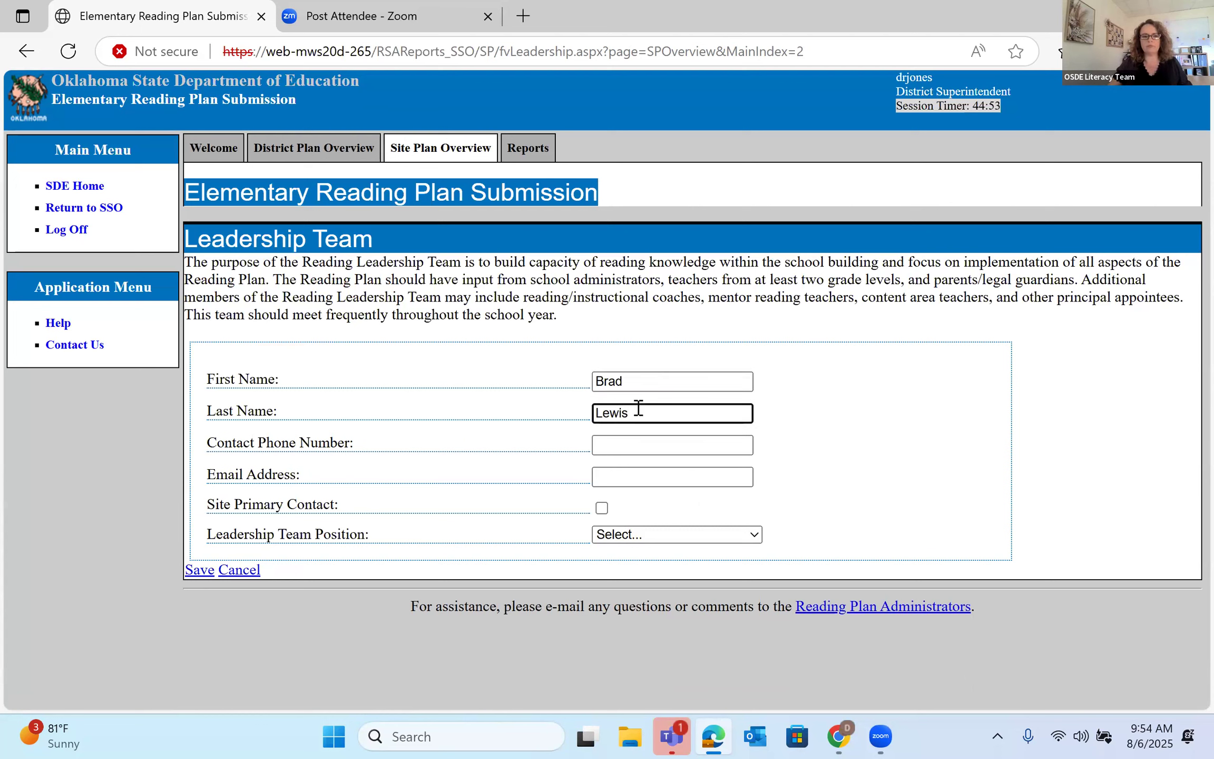
{"action": "left_click", "coordinate": [623, 445]}
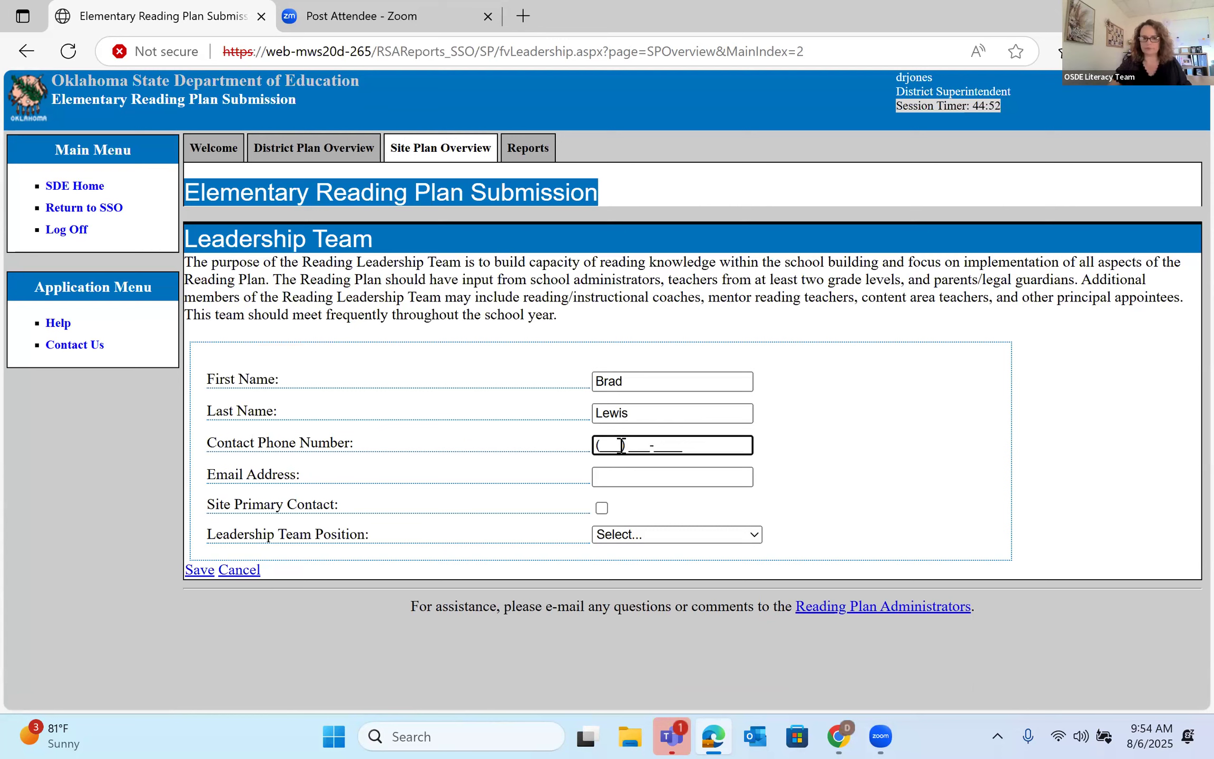
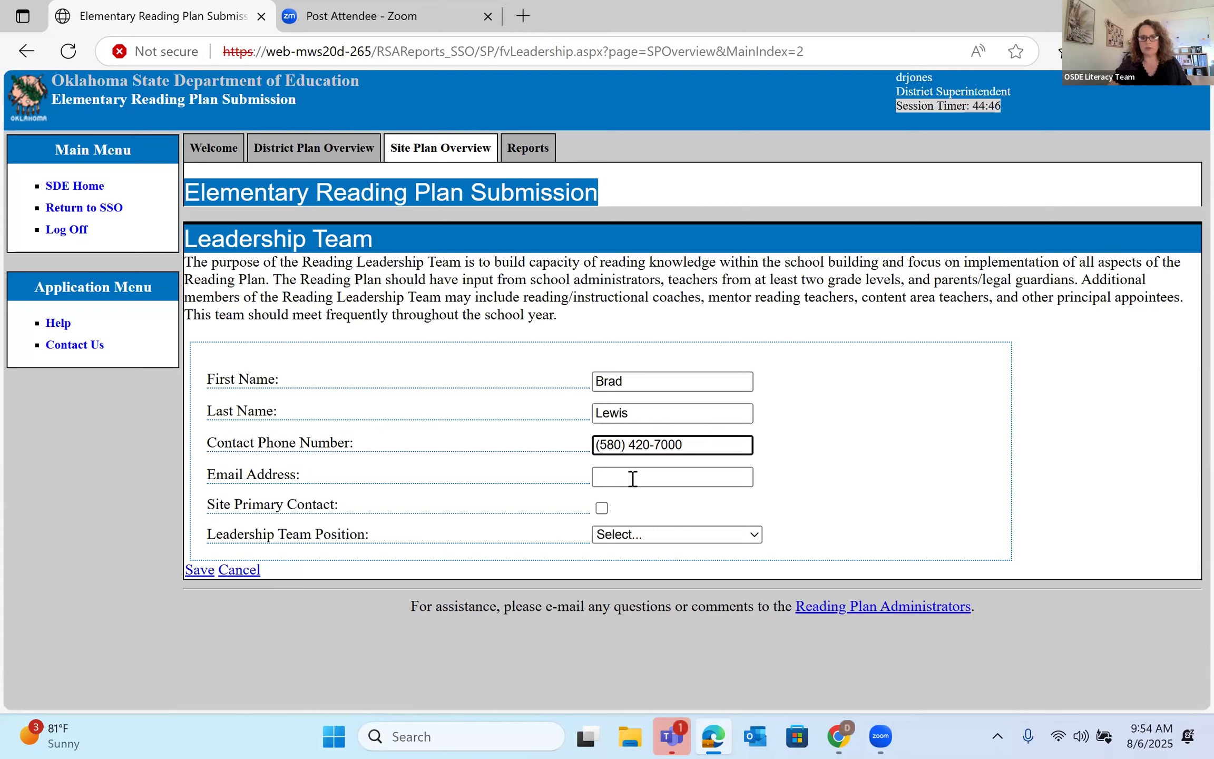
{"action": "left_click", "coordinate": [633, 479]}
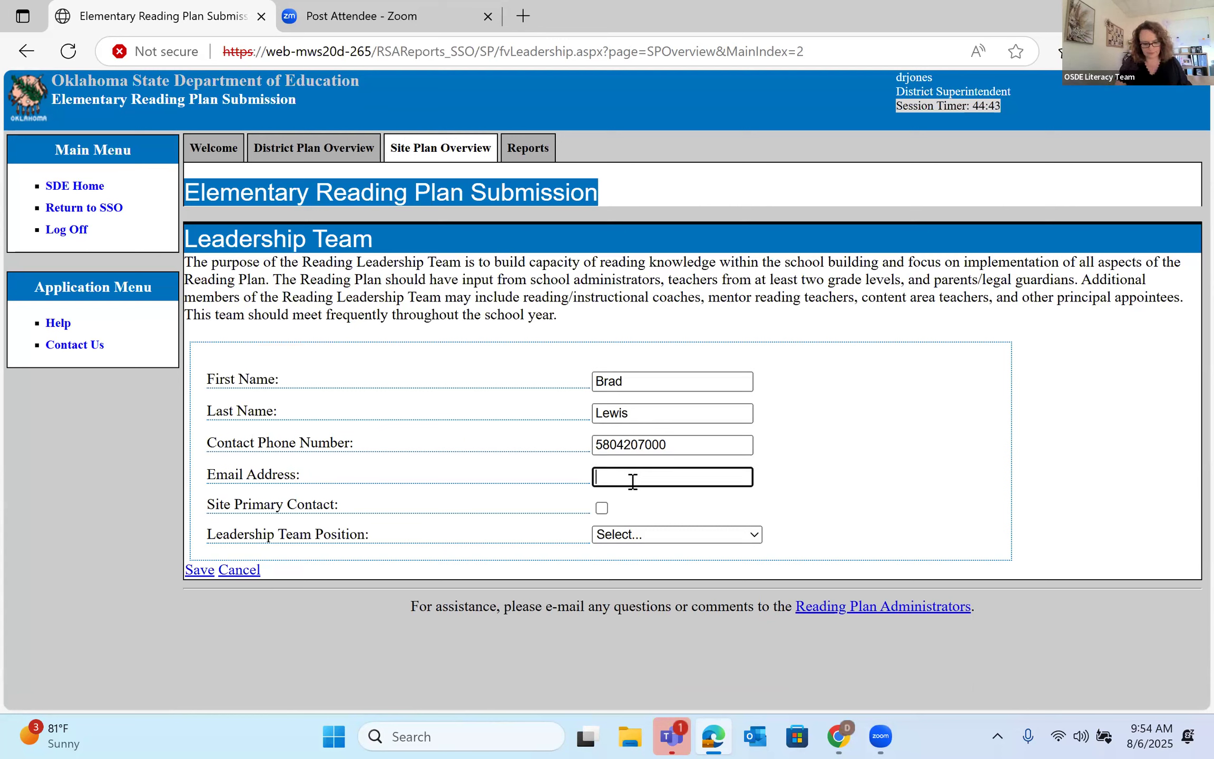
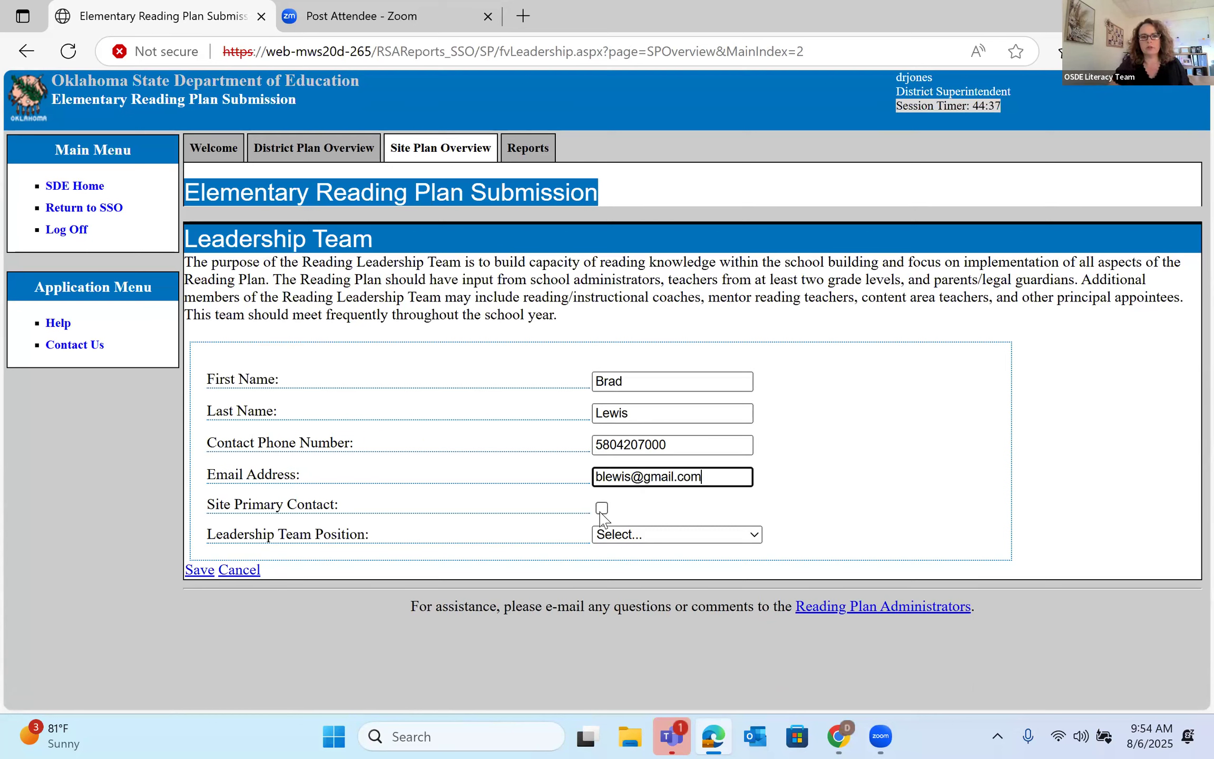
{"action": "left_click", "coordinate": [642, 535]}
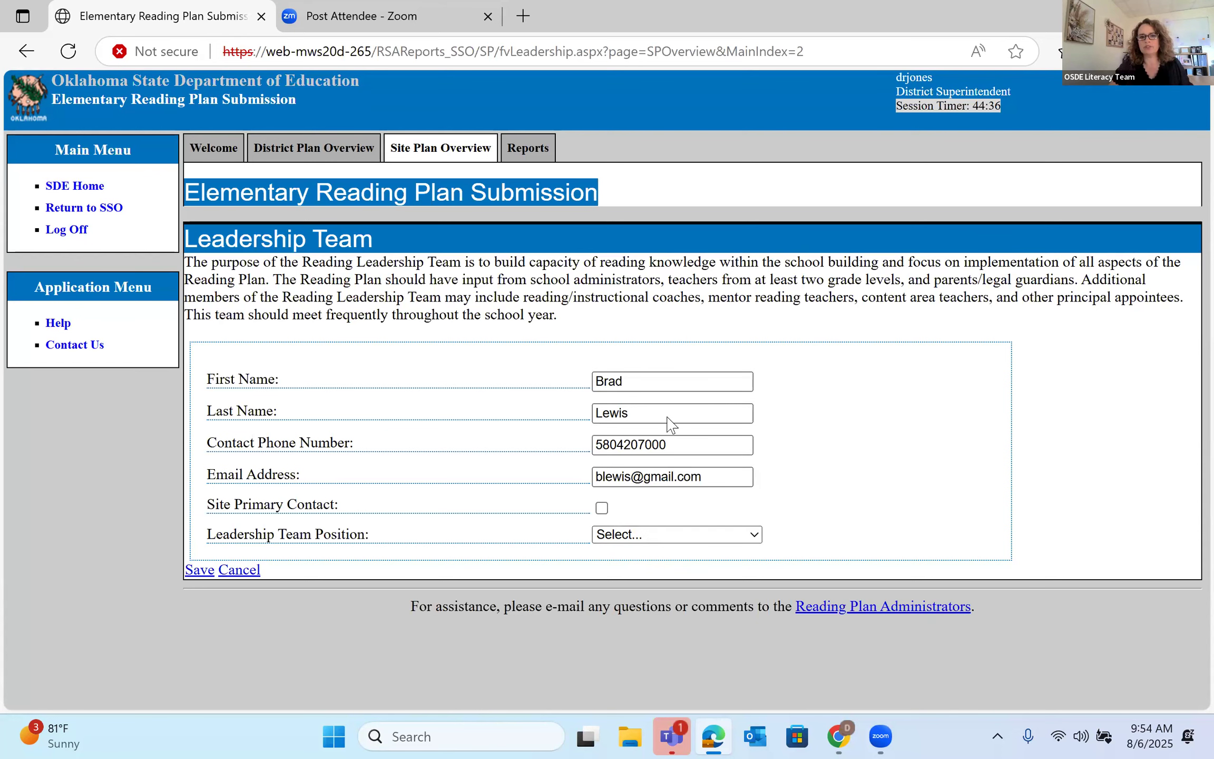
{"action": "left_click", "coordinate": [652, 355]}
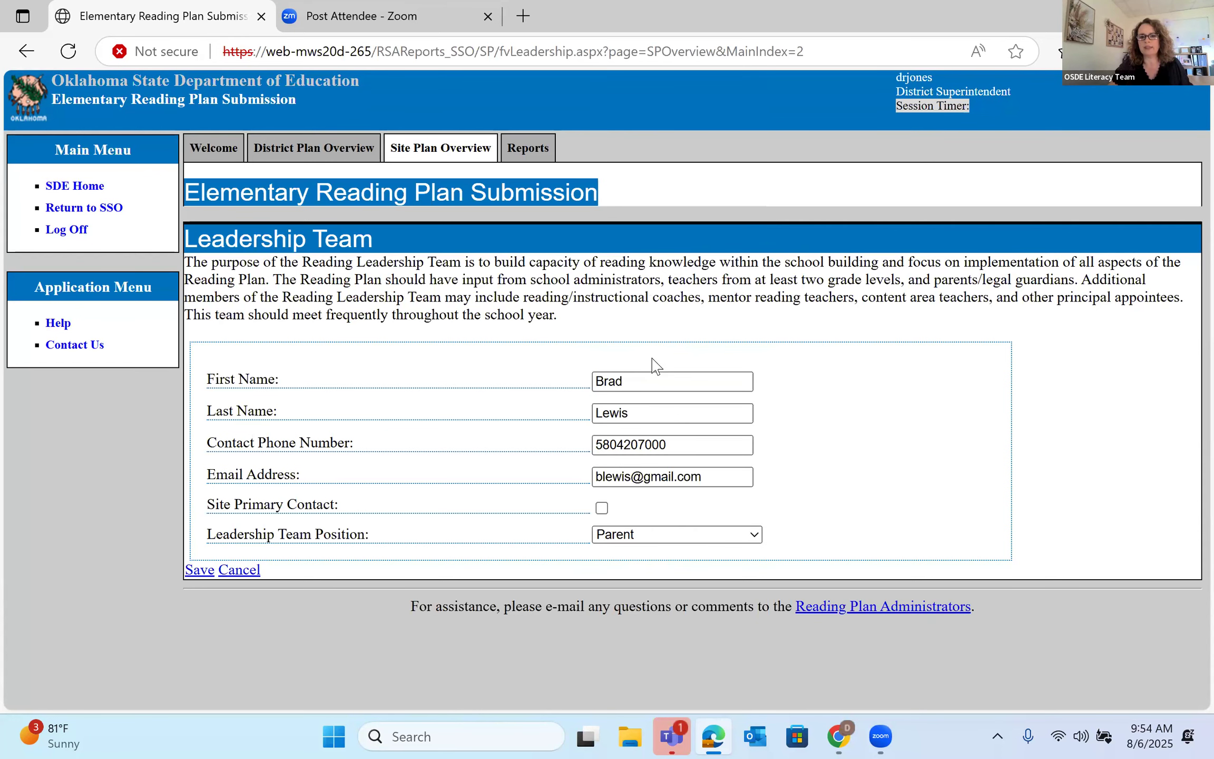
{"action": "left_click", "coordinate": [203, 569]}
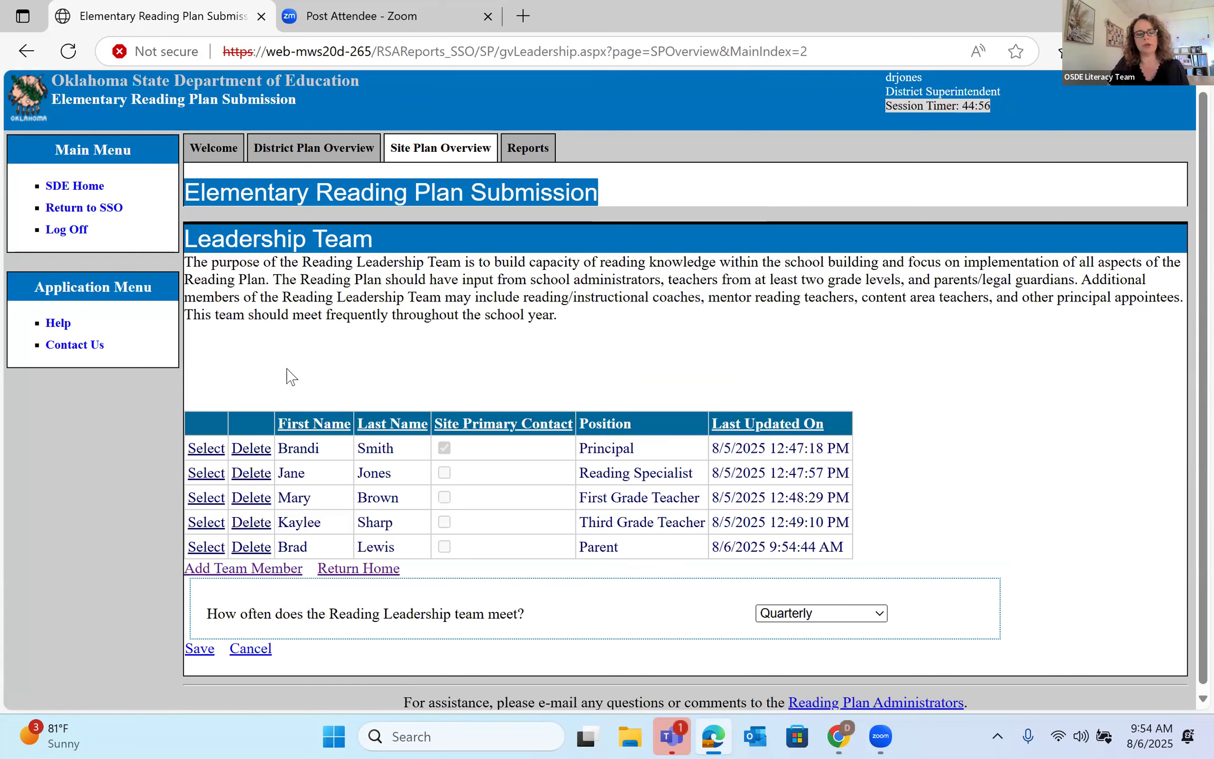
- Bring up the Assessment Plan & Goals table for Kindergarten through Third with Amira screening windows
{"action": "left_click", "coordinate": [230, 579]}
{"action": "scroll", "coordinate": [691, 555], "scroll_direction": "down", "scroll_amount": 2}
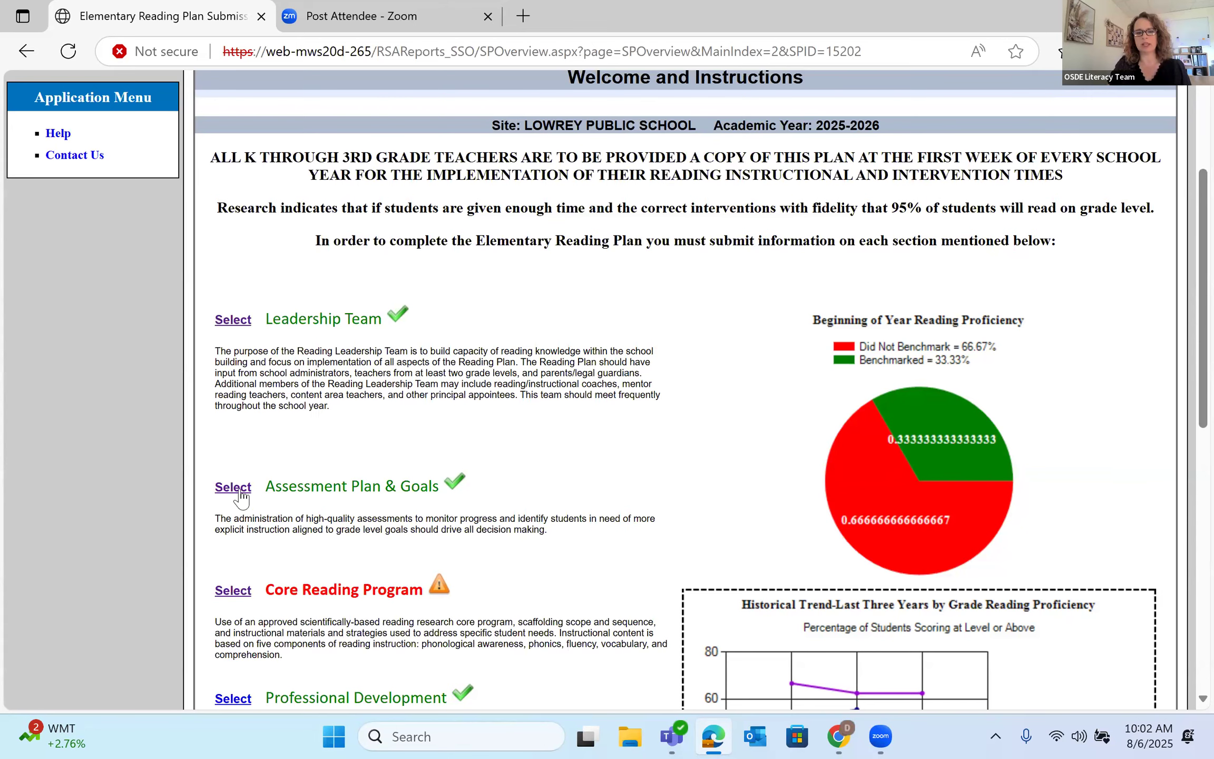
{"action": "left_click", "coordinate": [239, 491]}
{"action": "scroll", "coordinate": [691, 279], "scroll_direction": "down", "scroll_amount": 1}
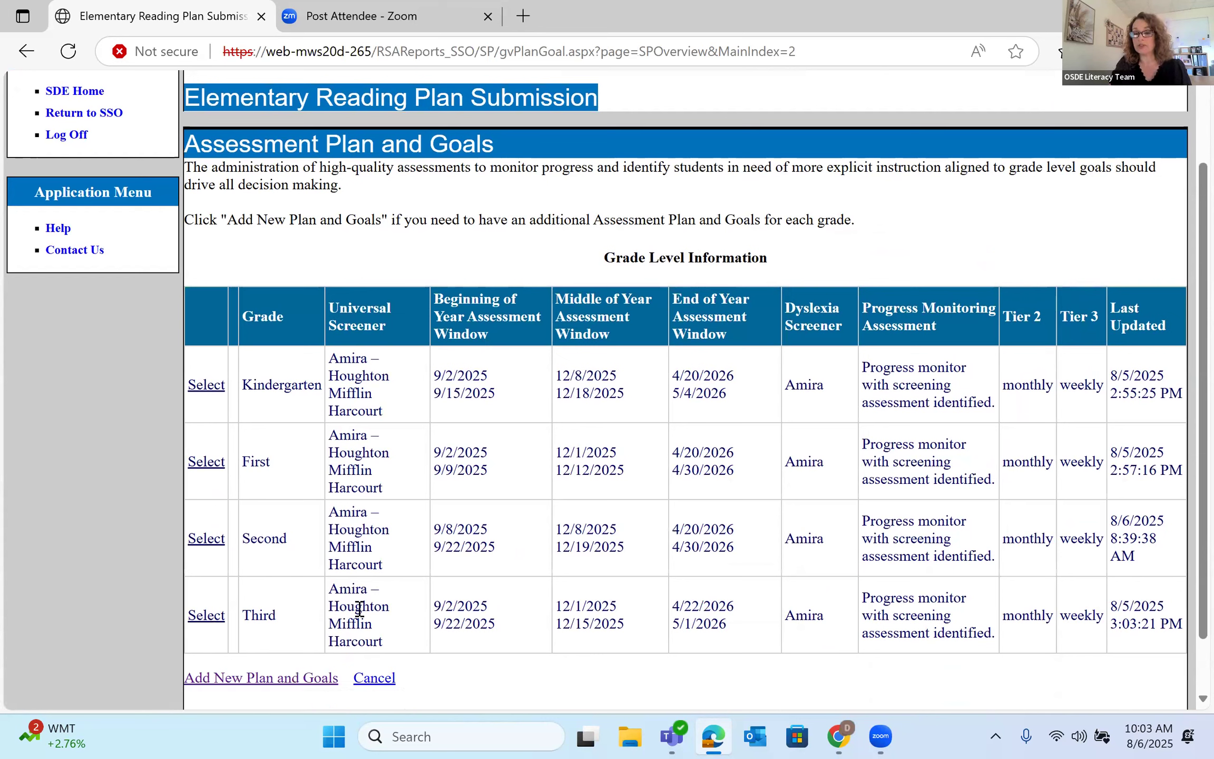
- Open the Third grade assessment plan, keeping Amira – Houghton Mifflin Harcourt as the screener
{"action": "left_click", "coordinate": [206, 617]}
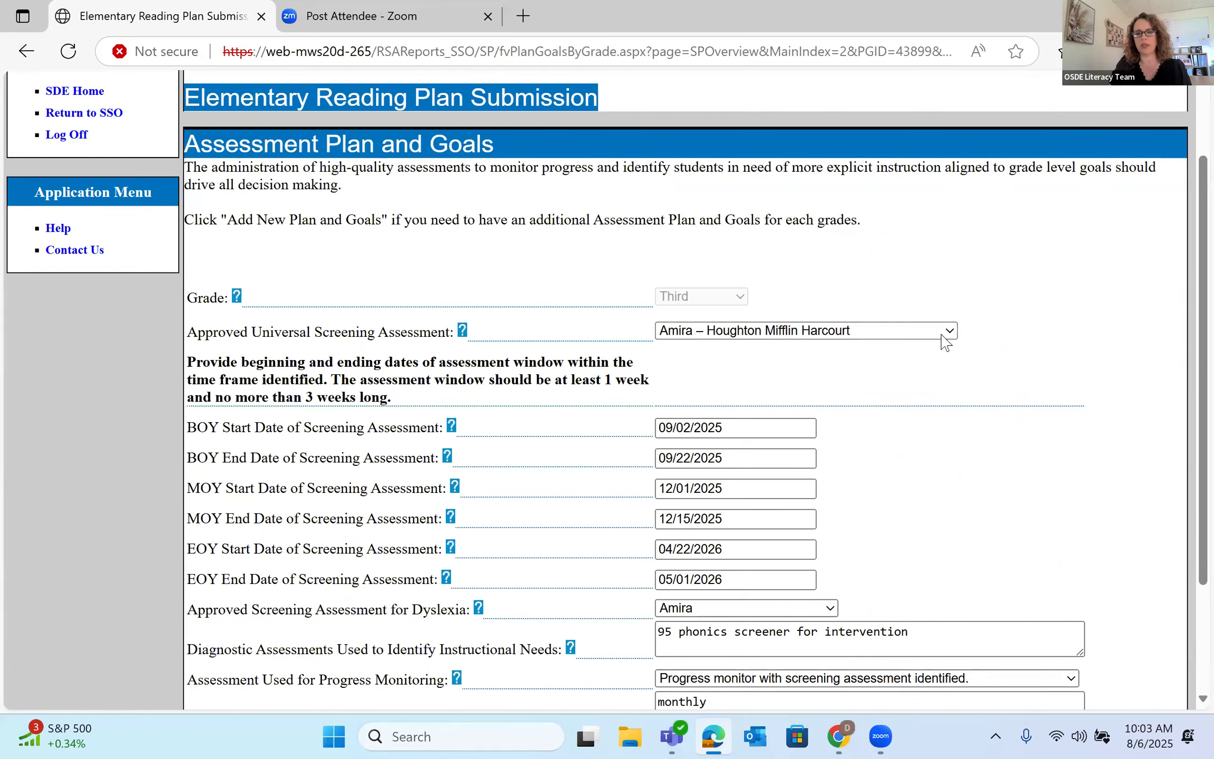
{"action": "left_click", "coordinate": [853, 332]}
{"action": "left_click", "coordinate": [821, 427]}
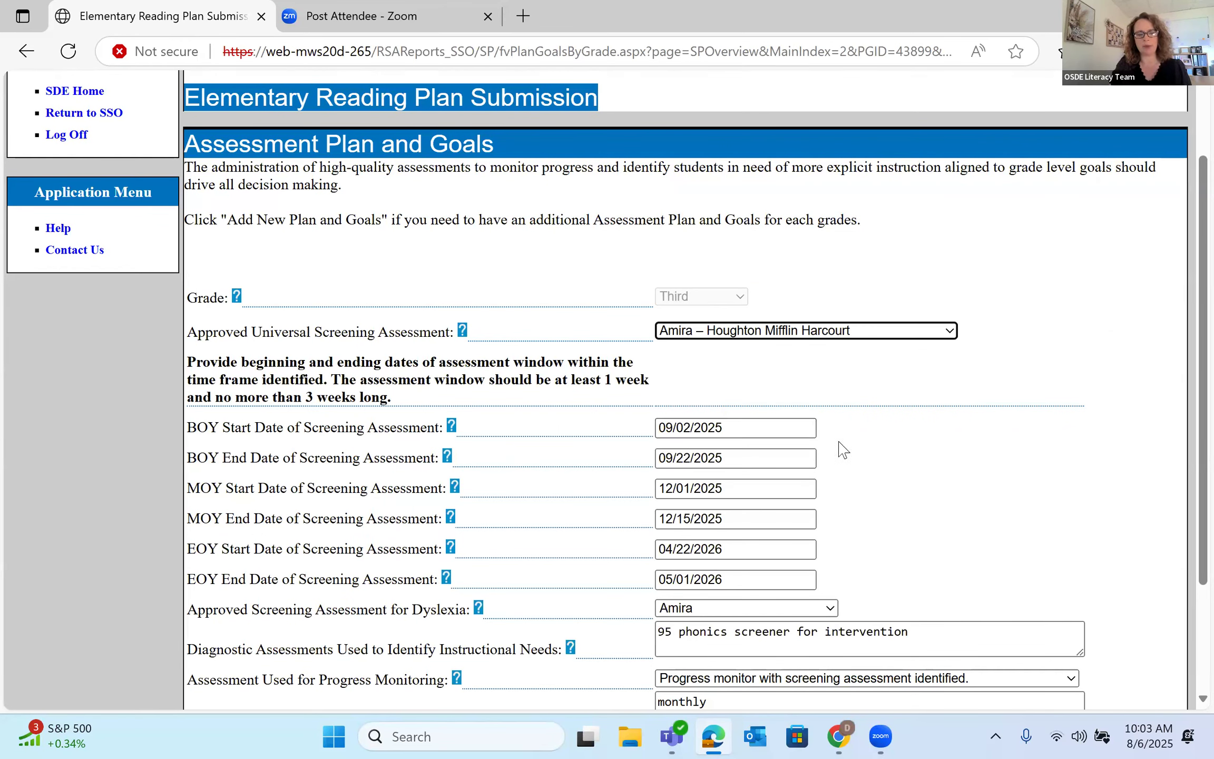
{"action": "scroll", "coordinate": [839, 443], "scroll_direction": "down", "scroll_amount": 2}
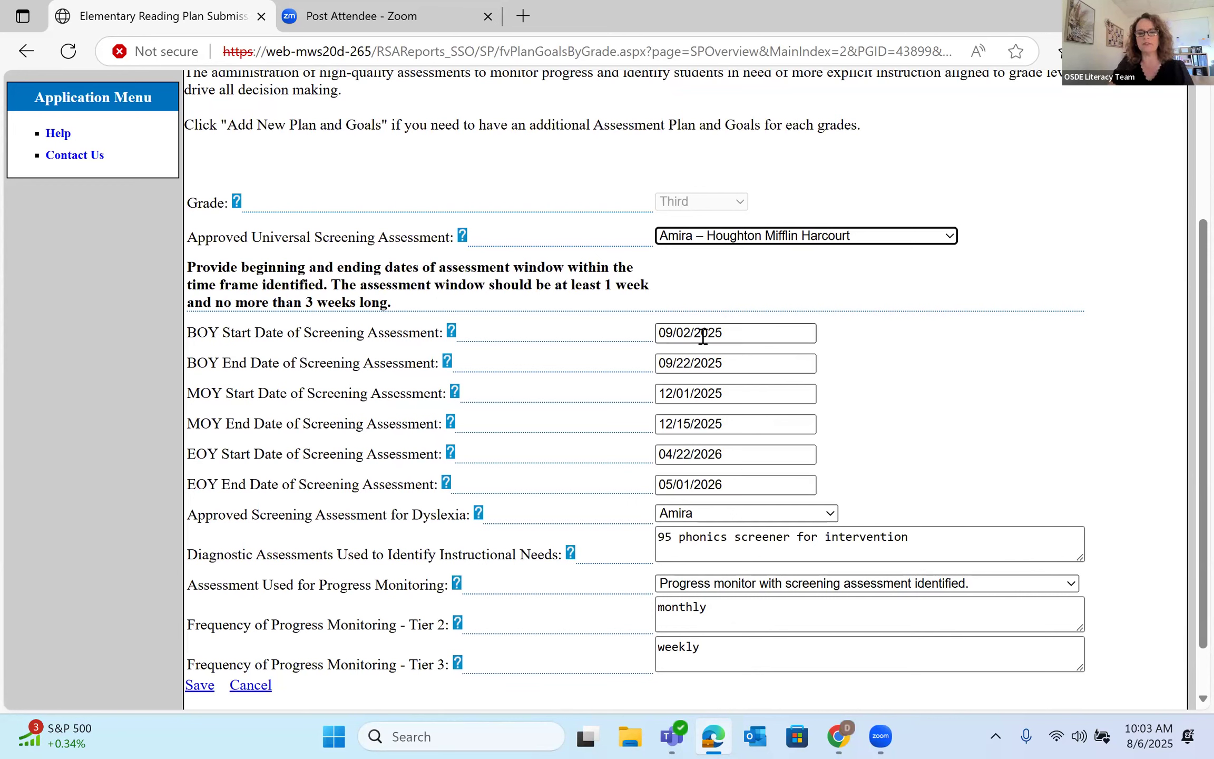
- Try moving the BOY screening start date to 09/01/2025 and save the plan
{"action": "left_click", "coordinate": [742, 338]}
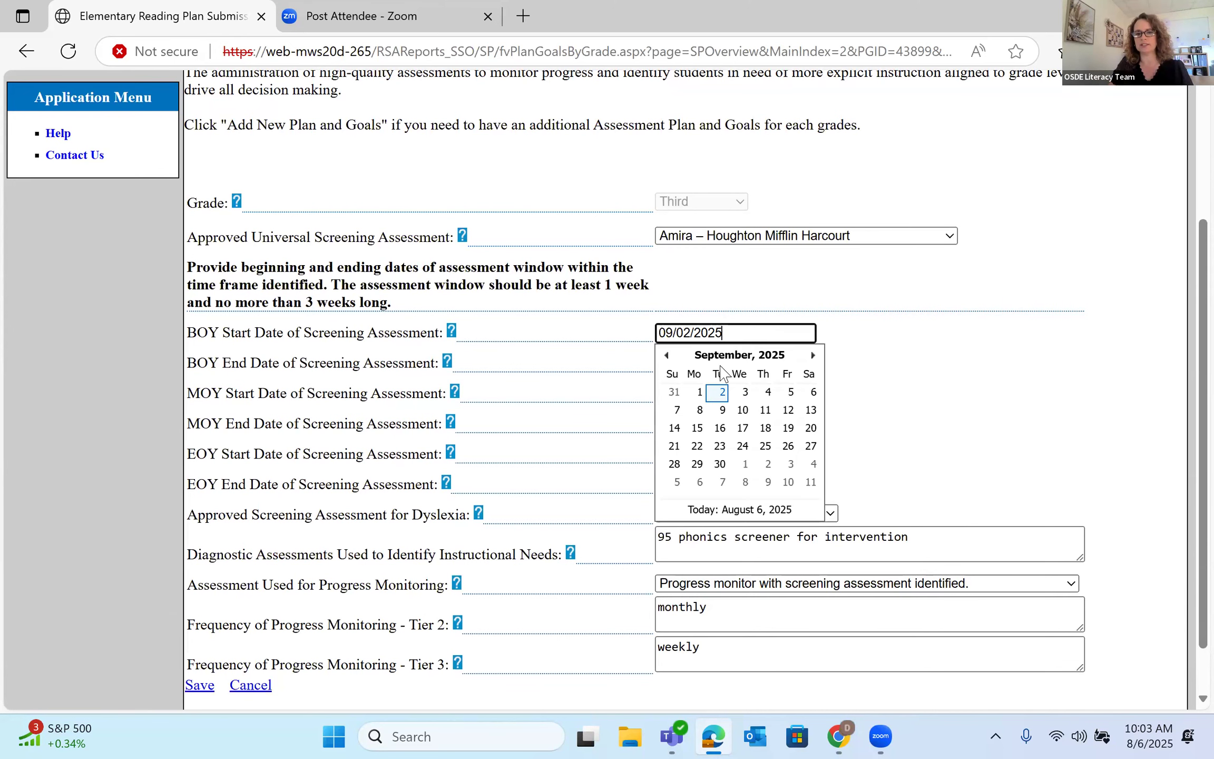
{"action": "left_click", "coordinate": [697, 392]}
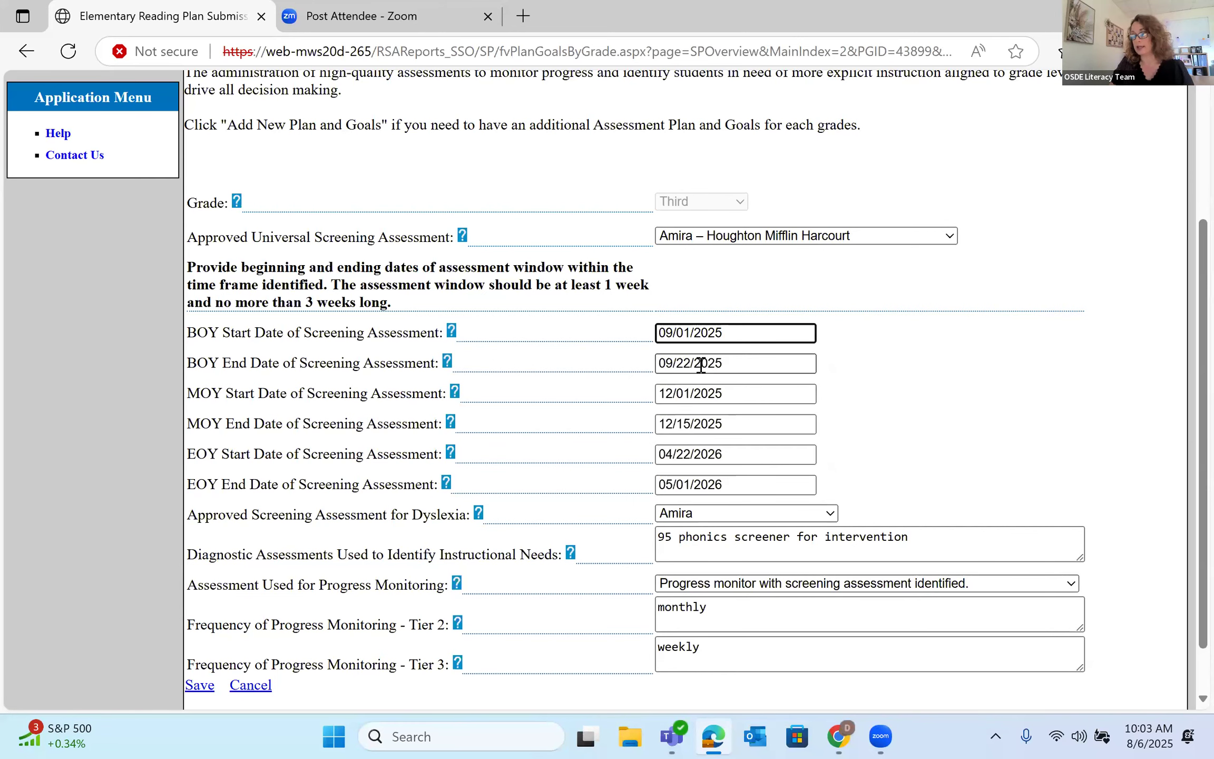
{"action": "scroll", "coordinate": [199, 663], "scroll_direction": "down", "scroll_amount": 2}
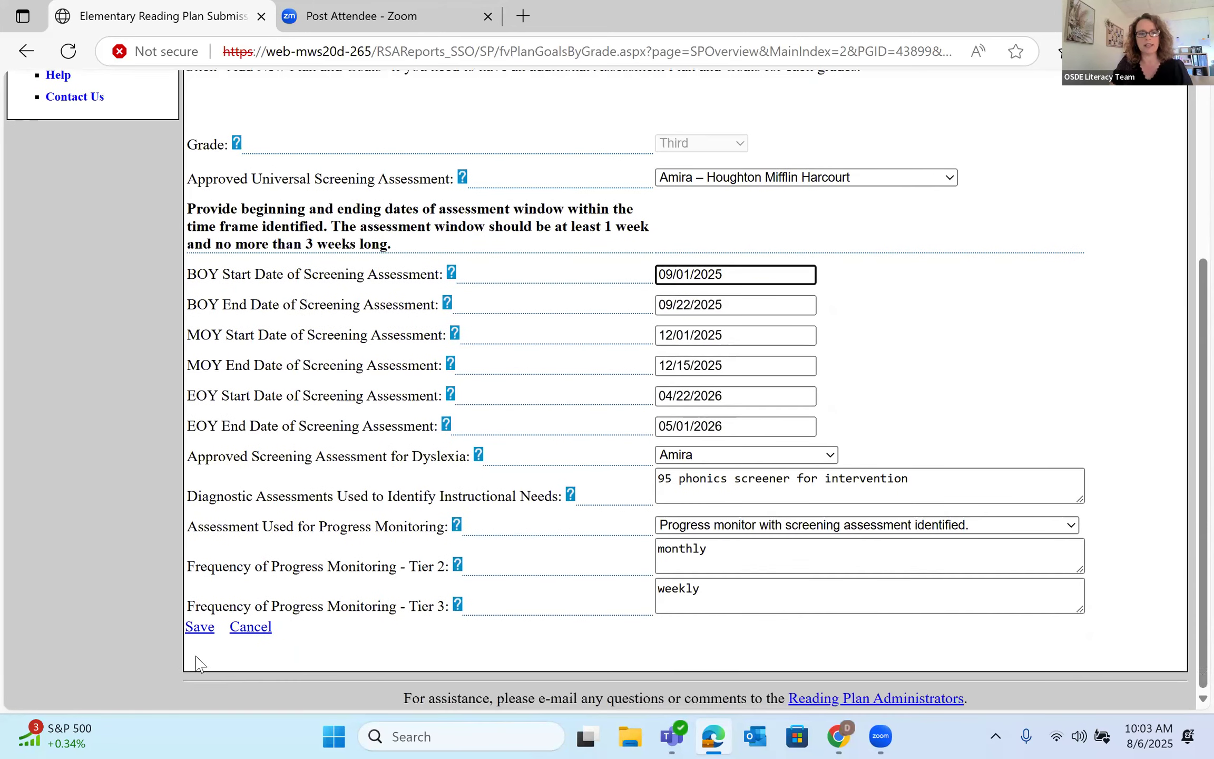
{"action": "left_click", "coordinate": [198, 629]}
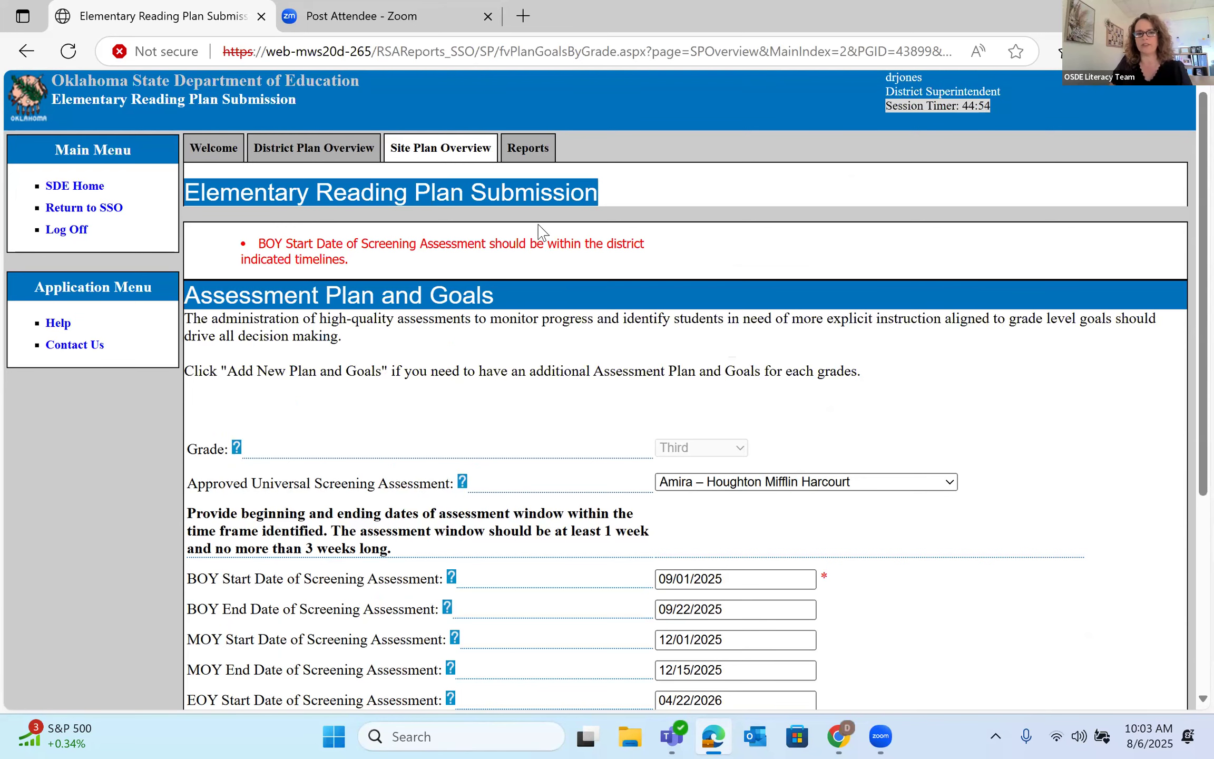
{"action": "scroll", "coordinate": [543, 232], "scroll_direction": "down", "scroll_amount": 2}
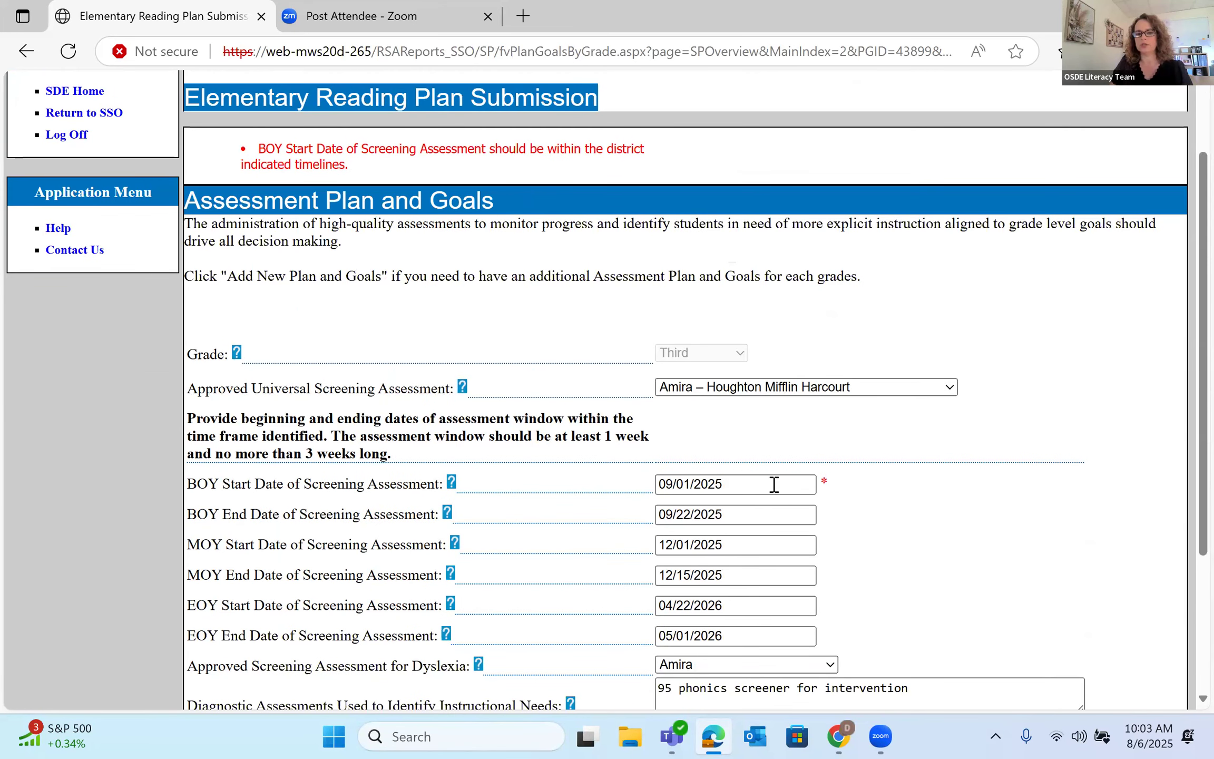
- After the error, restore the BOY start date to 09/02/2025
{"action": "left_click", "coordinate": [743, 484]}
{"action": "left_click", "coordinate": [716, 542]}
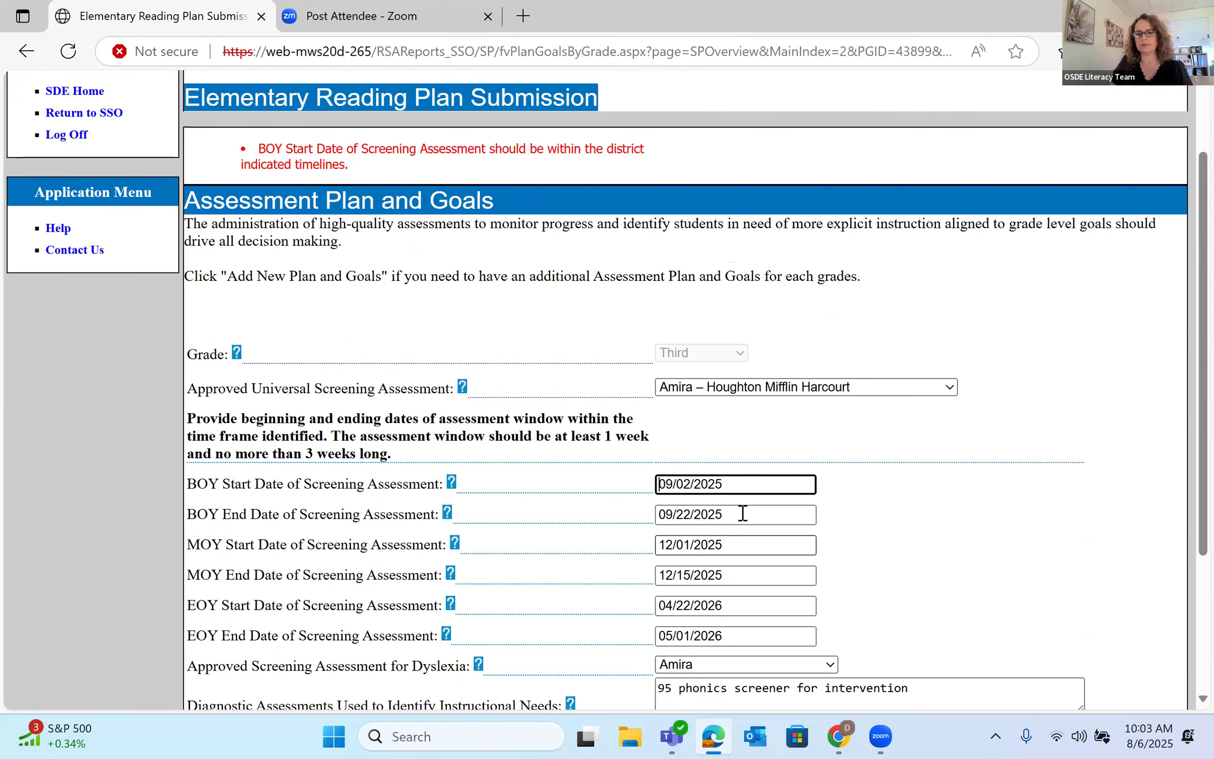
{"action": "scroll", "coordinate": [907, 509], "scroll_direction": "down", "scroll_amount": 2}
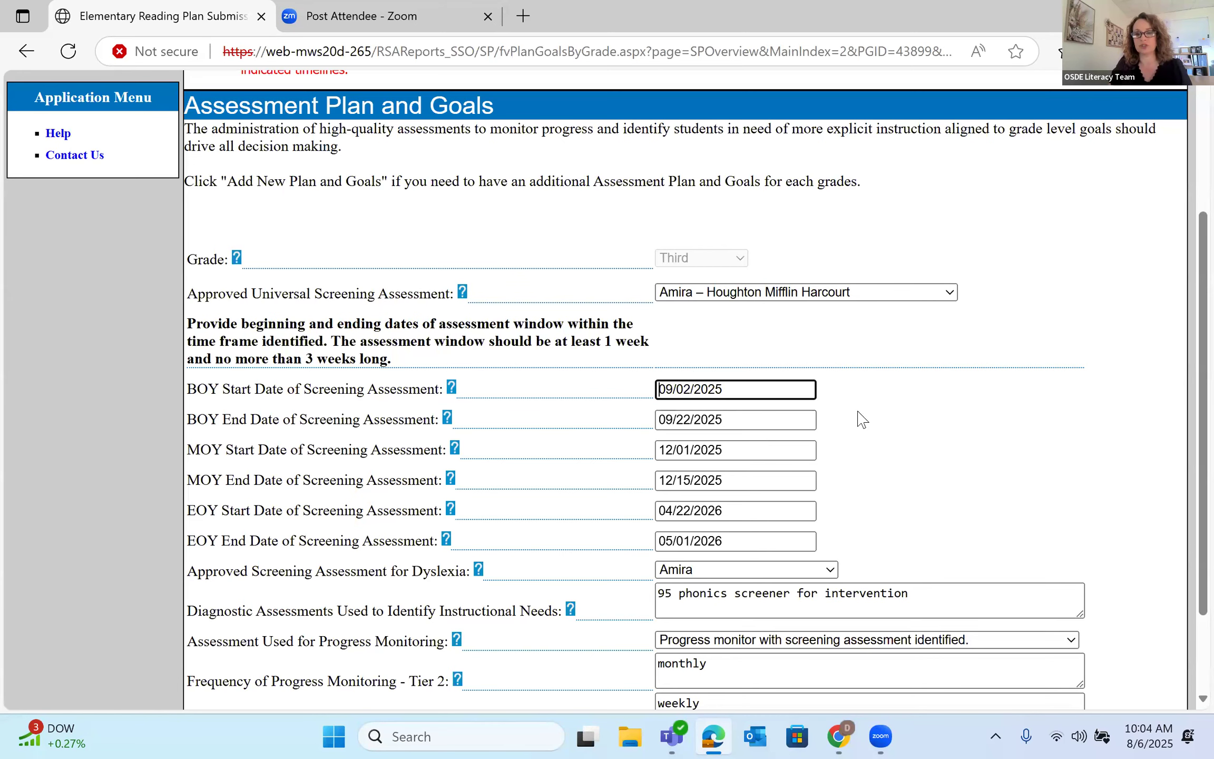
{"action": "scroll", "coordinate": [932, 462], "scroll_direction": "down", "scroll_amount": 2}
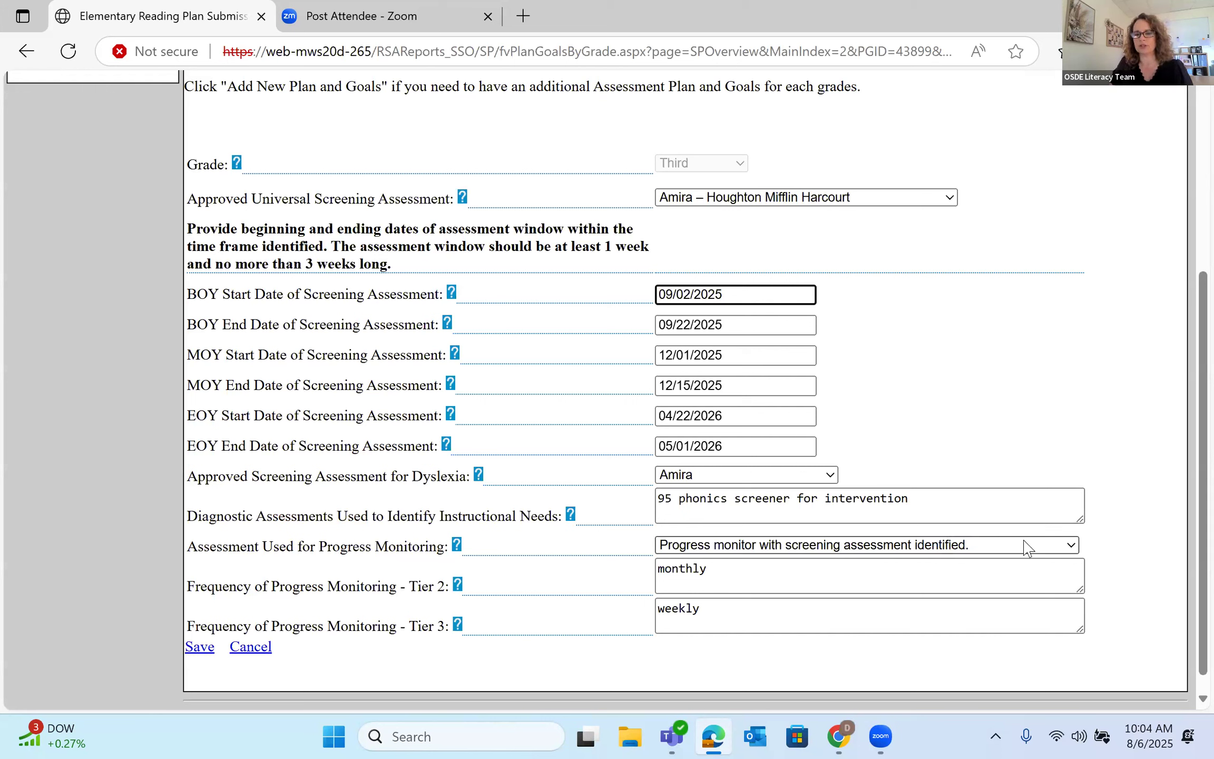
{"action": "left_click", "coordinate": [1061, 552]}
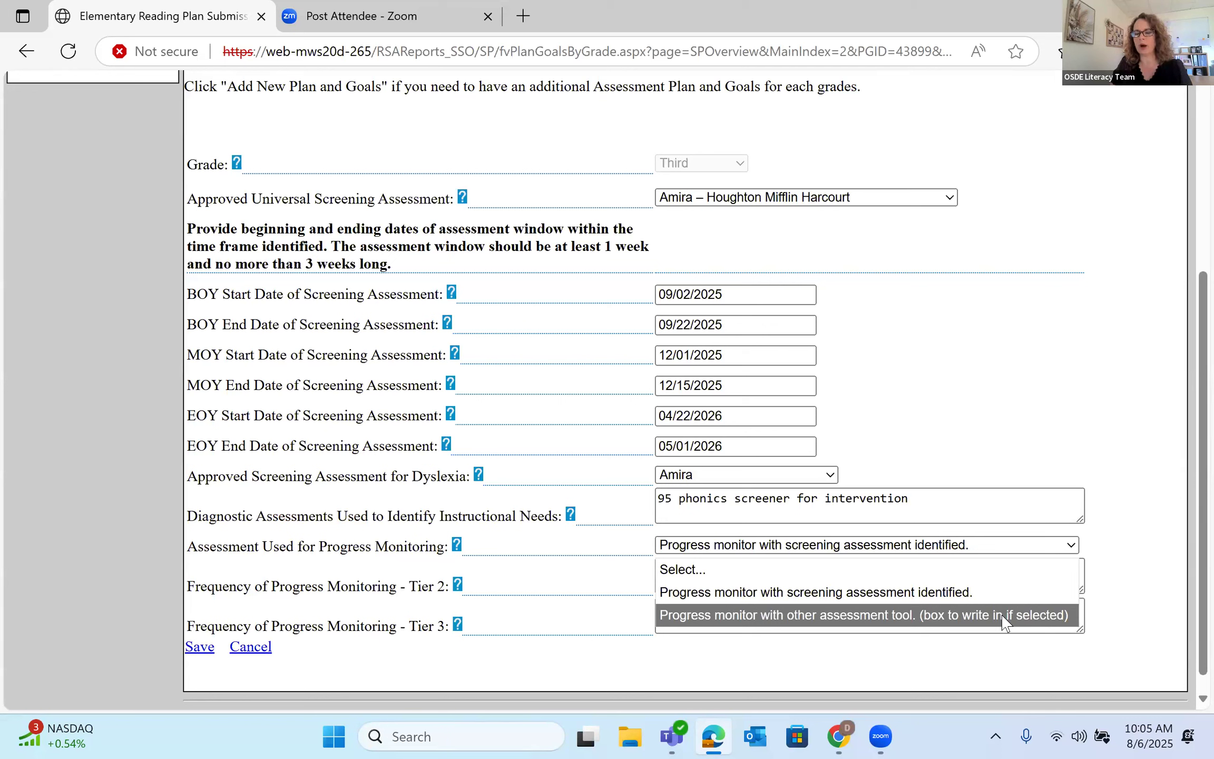
{"action": "left_click", "coordinate": [1118, 597]}
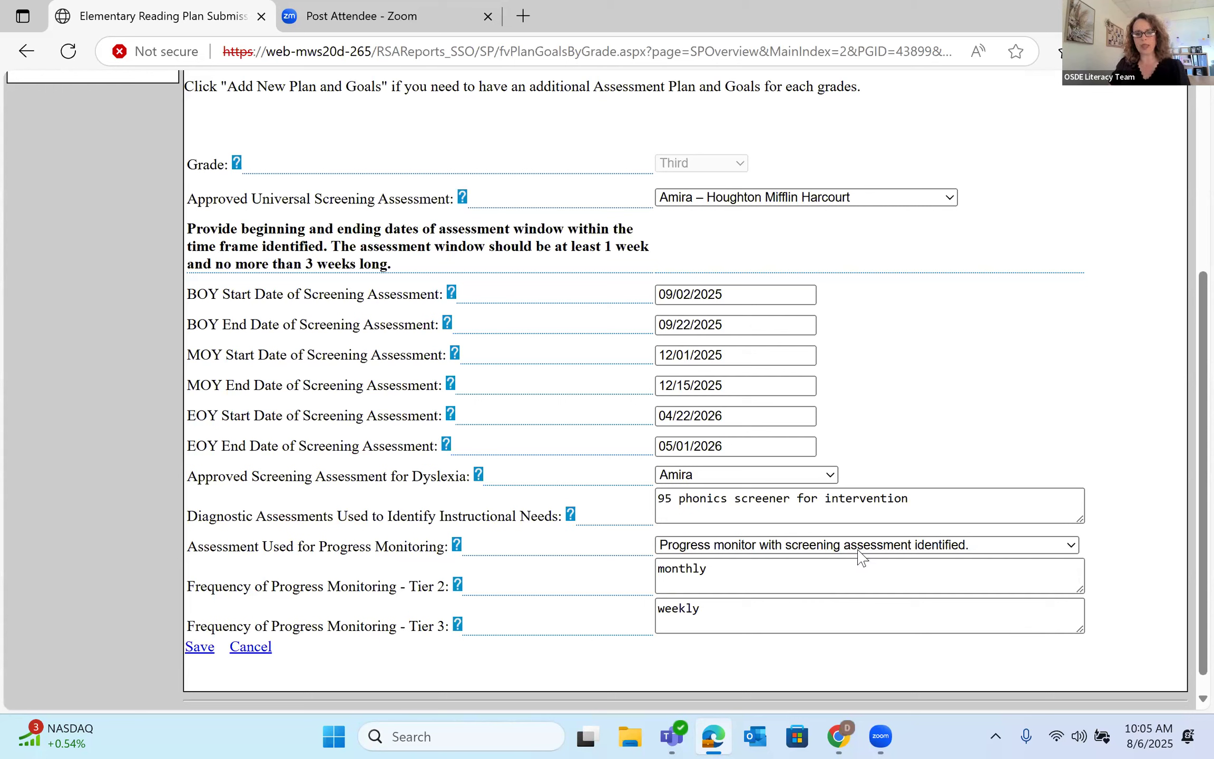
{"action": "left_click", "coordinate": [781, 578]}
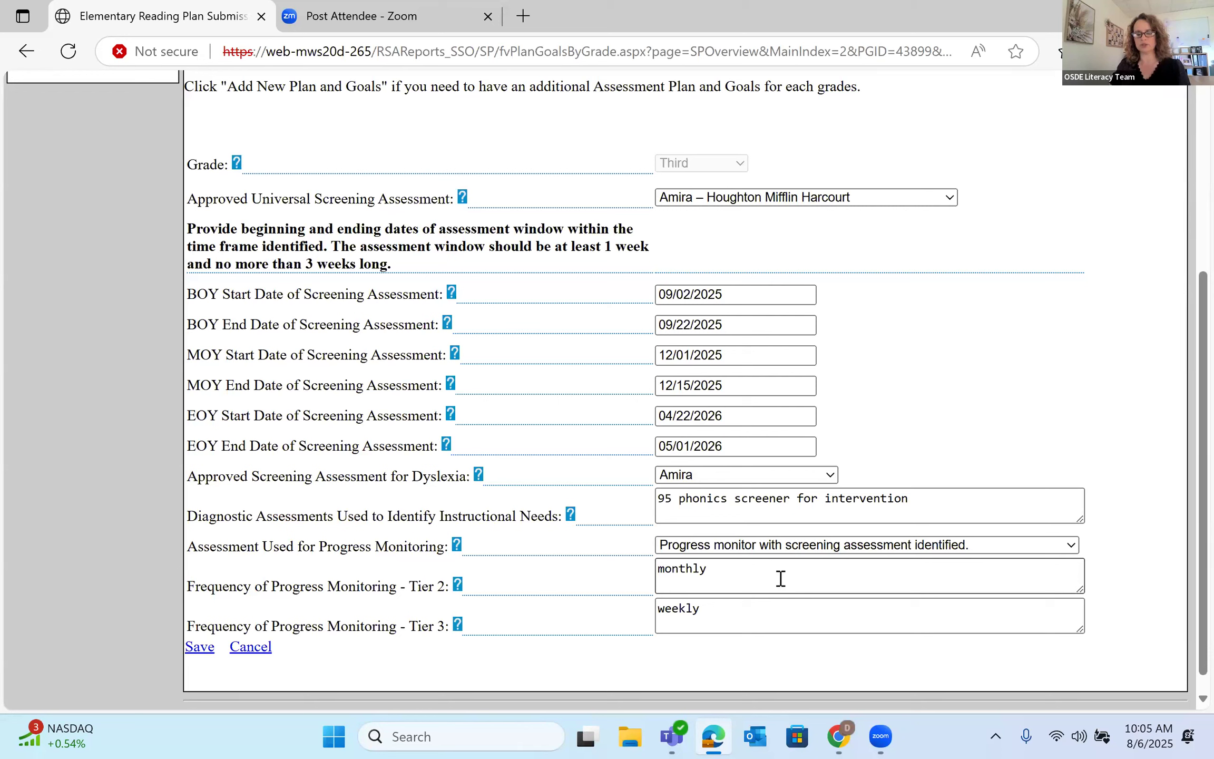
{"action": "left_click", "coordinate": [778, 607]}
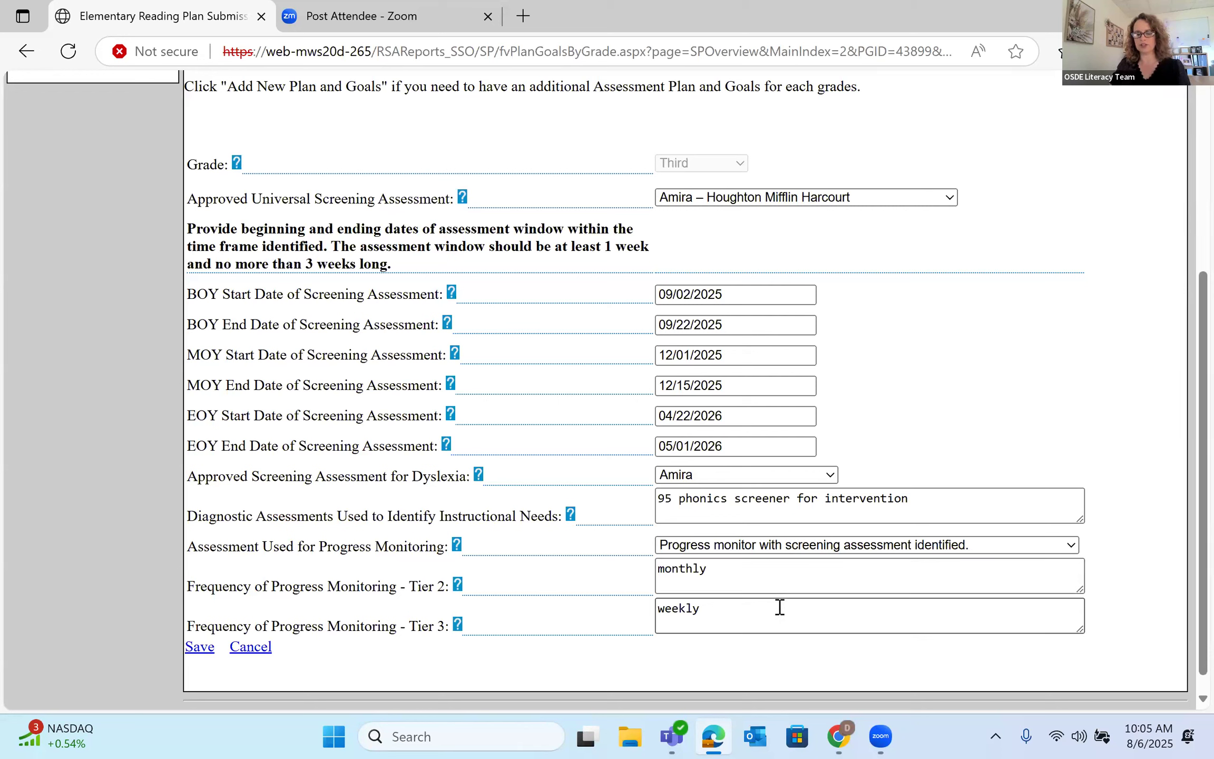
{"action": "left_click", "coordinate": [777, 576]}
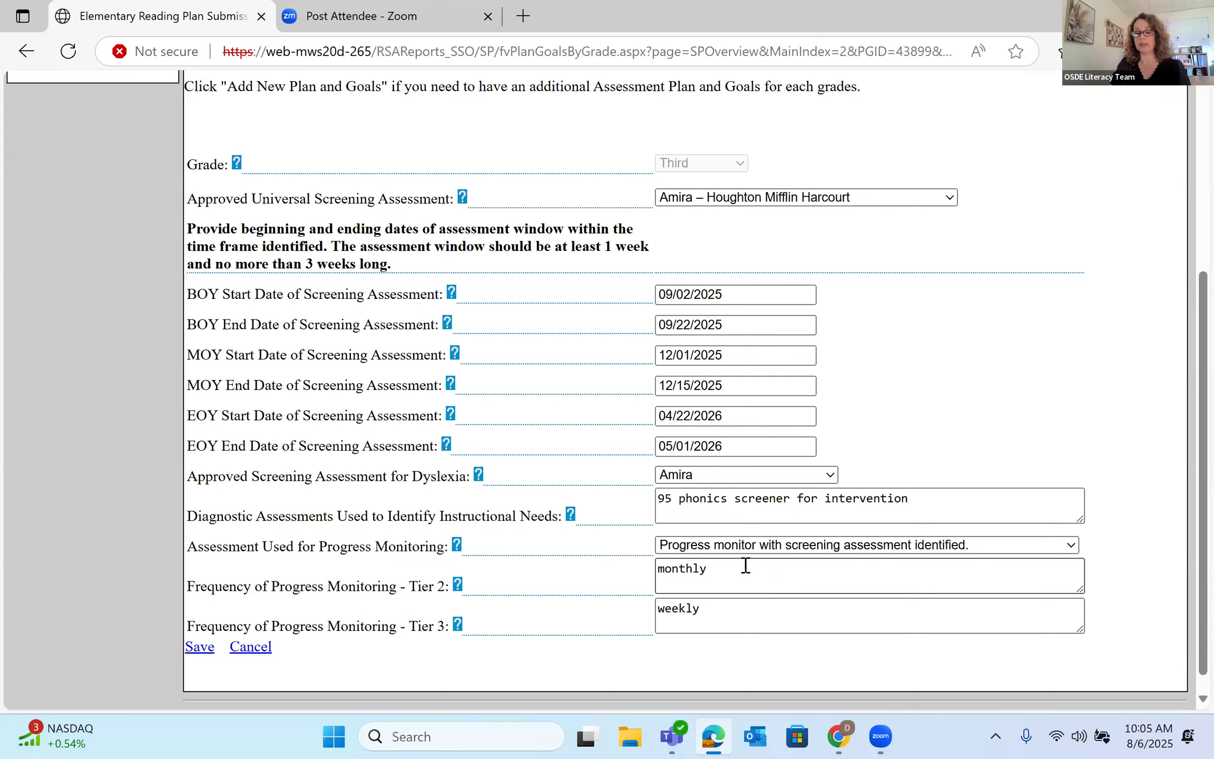
{"action": "left_click", "coordinate": [749, 620]}
{"action": "scroll", "coordinate": [344, 634], "scroll_direction": "down", "scroll_amount": 1}
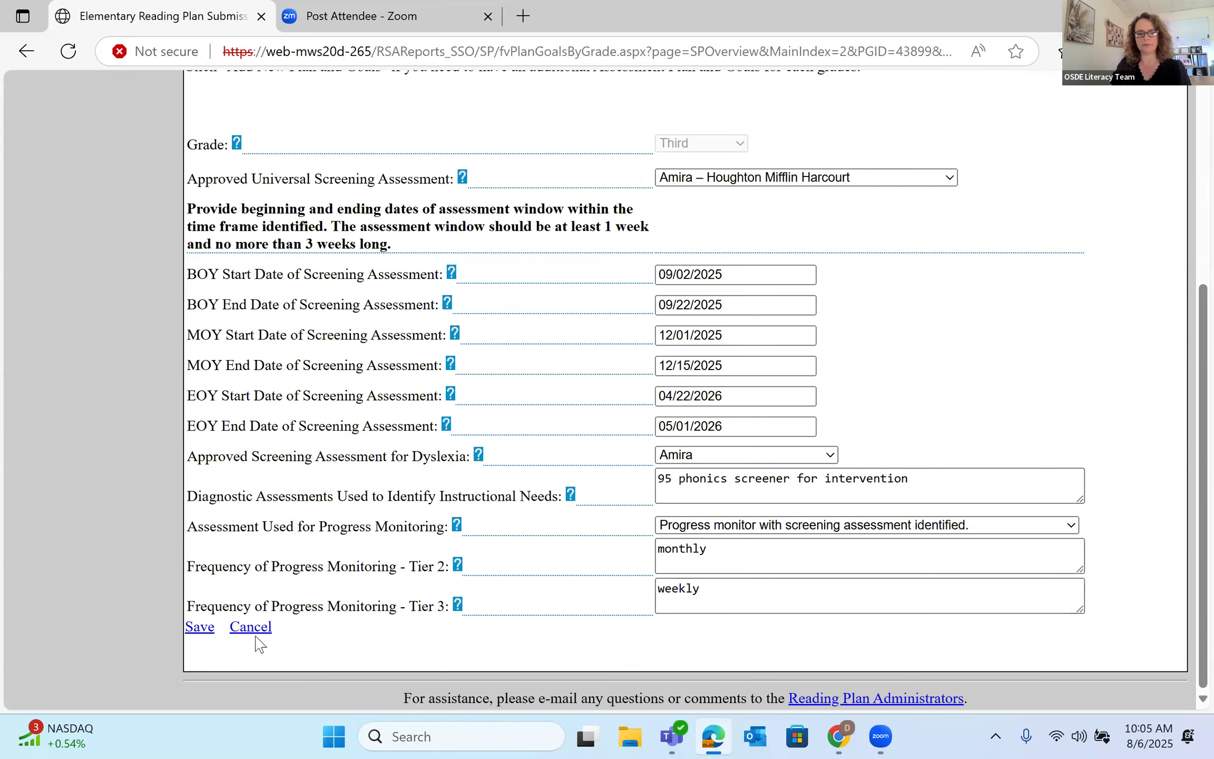
- Save the Third grade assessment plan
{"action": "left_click", "coordinate": [201, 627]}
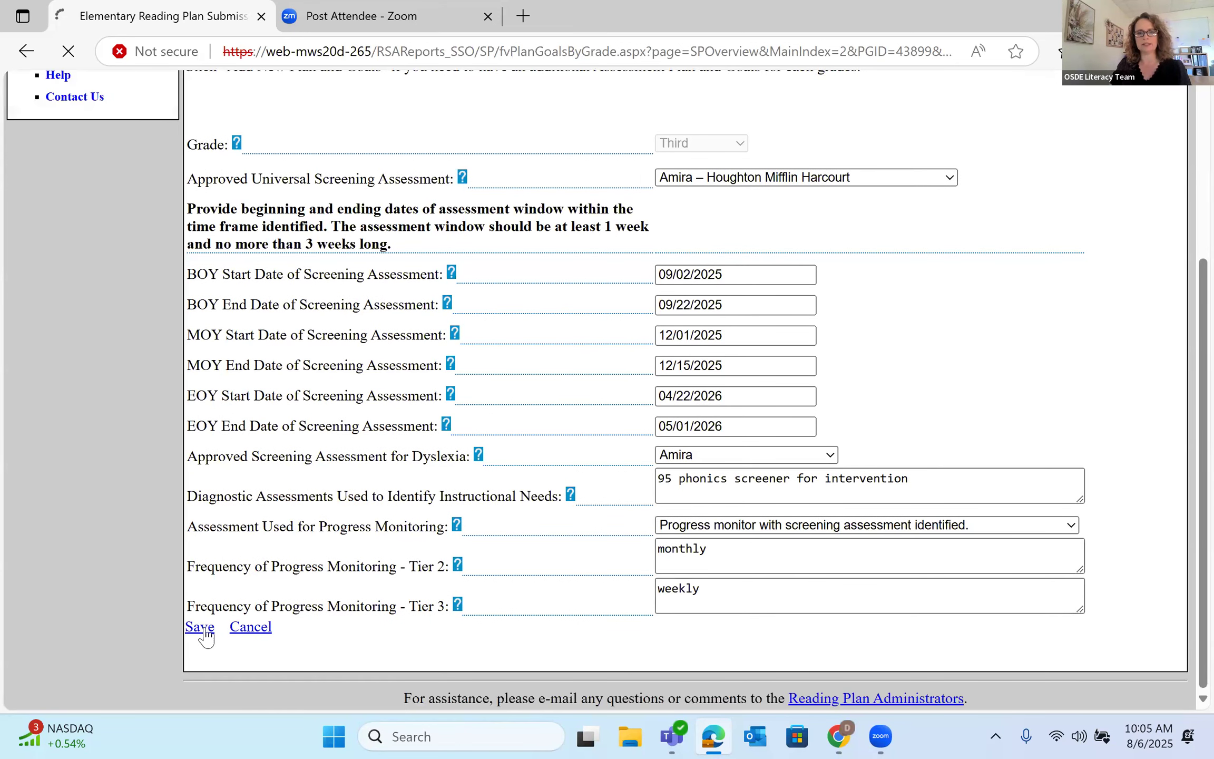
{"action": "scroll", "coordinate": [726, 358], "scroll_direction": "down", "scroll_amount": 3}
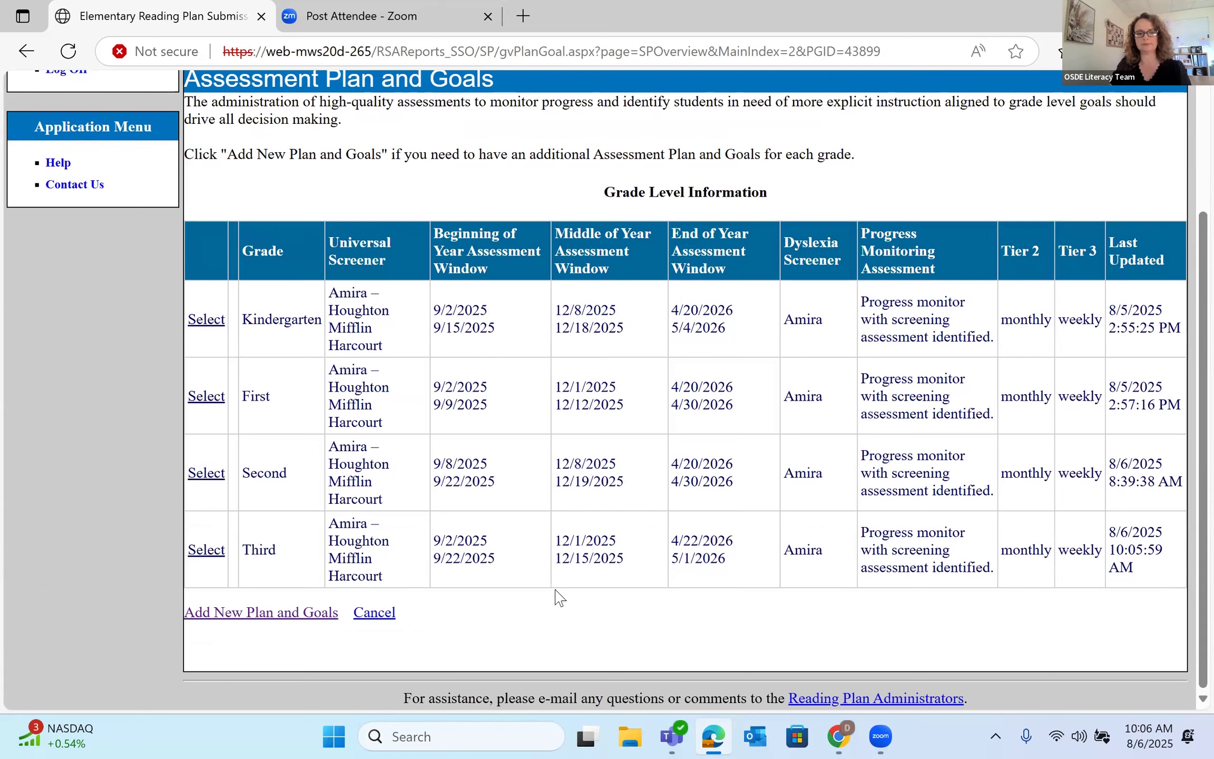
{"action": "scroll", "coordinate": [564, 559], "scroll_direction": "up", "scroll_amount": 2}
{"action": "scroll", "coordinate": [569, 519], "scroll_direction": "down", "scroll_amount": 2}
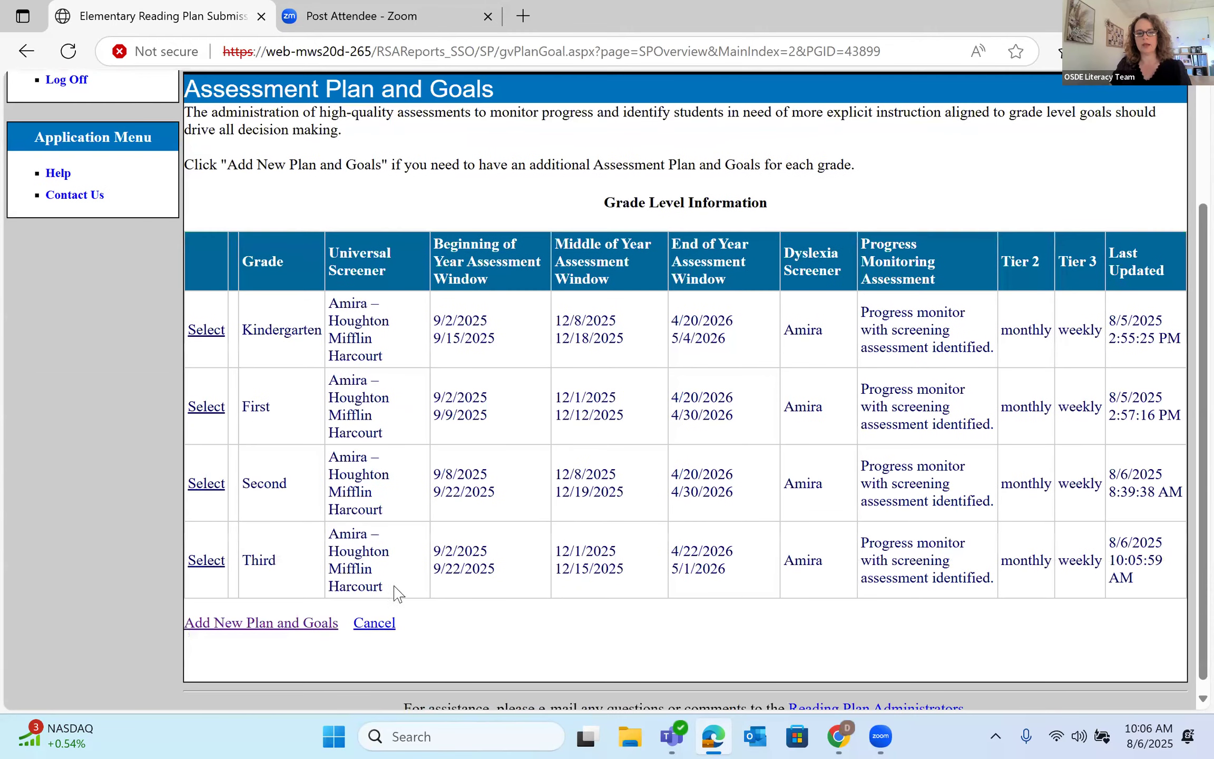
- Return to the site overview and open the Core Reading Program section
{"action": "left_click", "coordinate": [388, 614]}
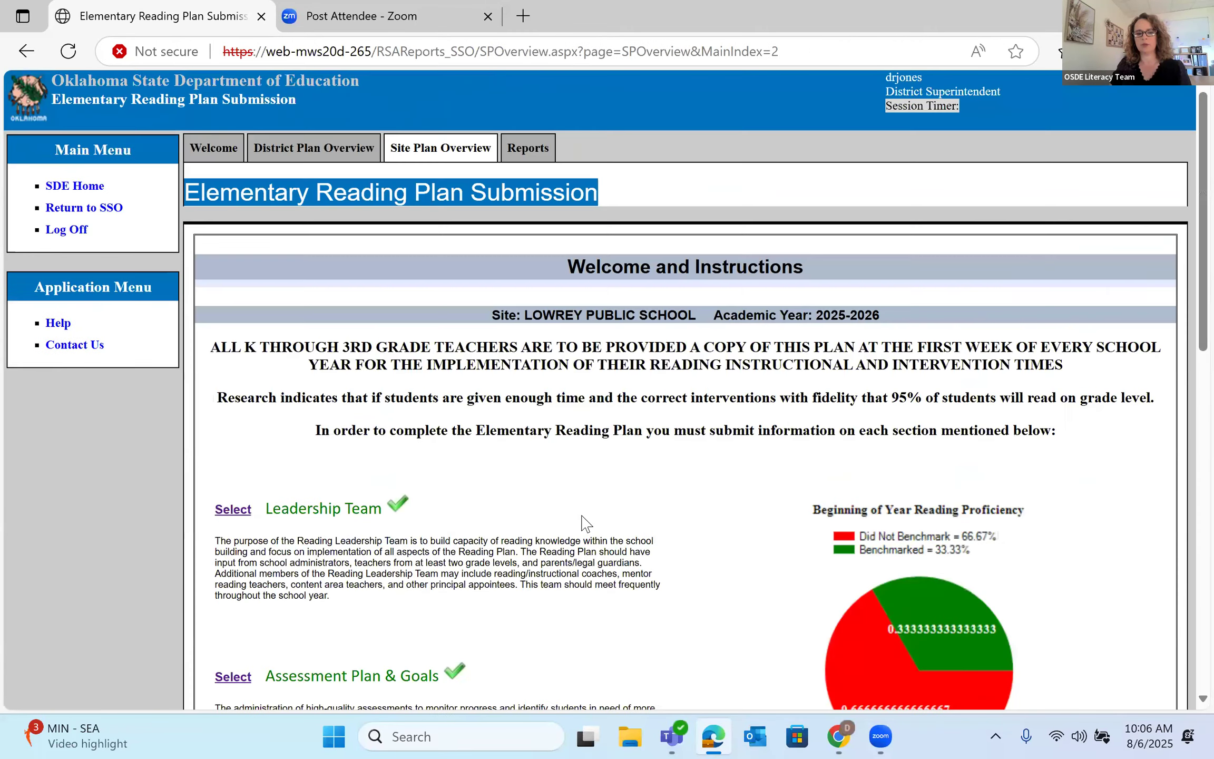
{"action": "scroll", "coordinate": [585, 524], "scroll_direction": "down", "scroll_amount": 3}
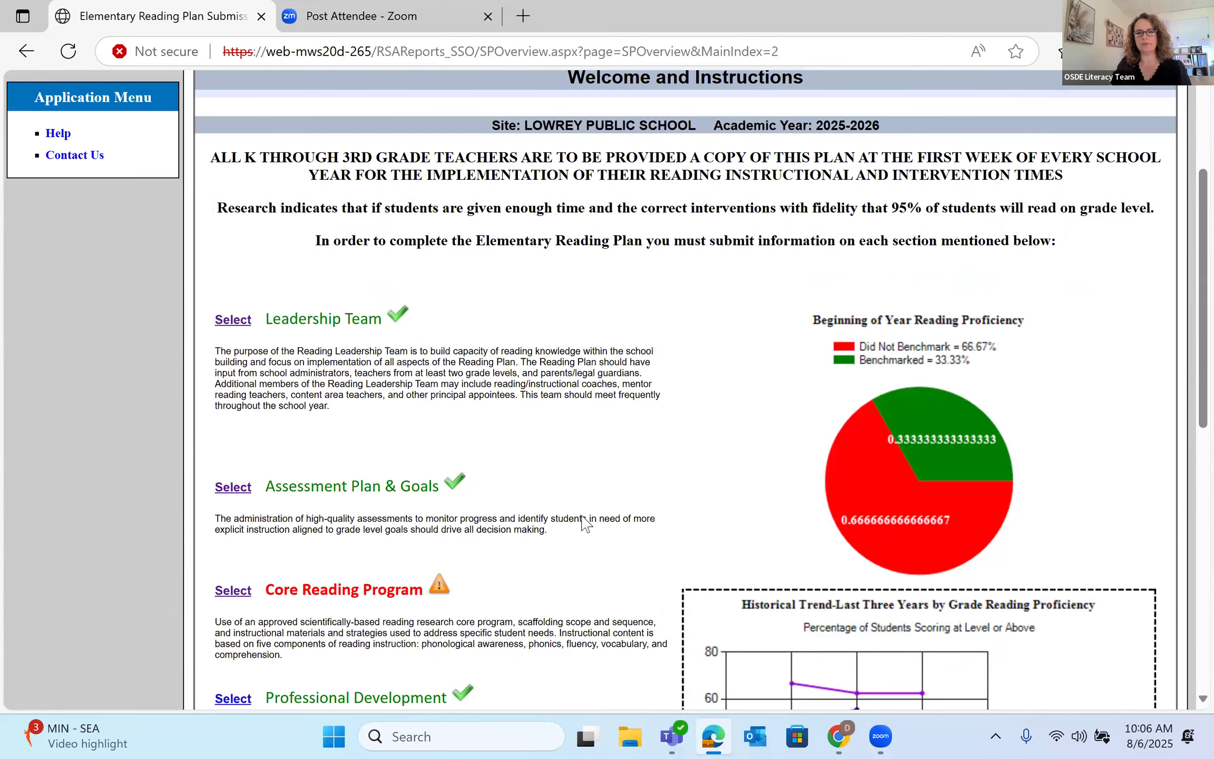
{"action": "scroll", "coordinate": [583, 522], "scroll_direction": "down", "scroll_amount": 2}
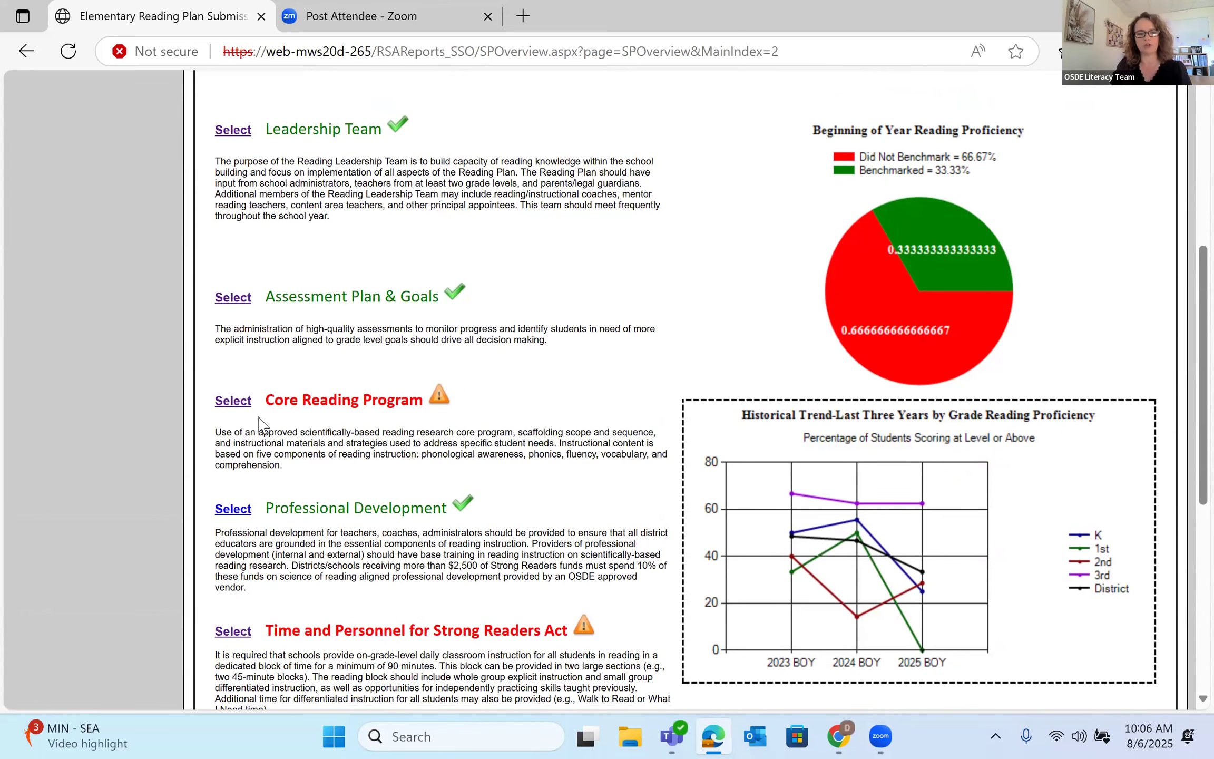
{"action": "left_click", "coordinate": [236, 402]}
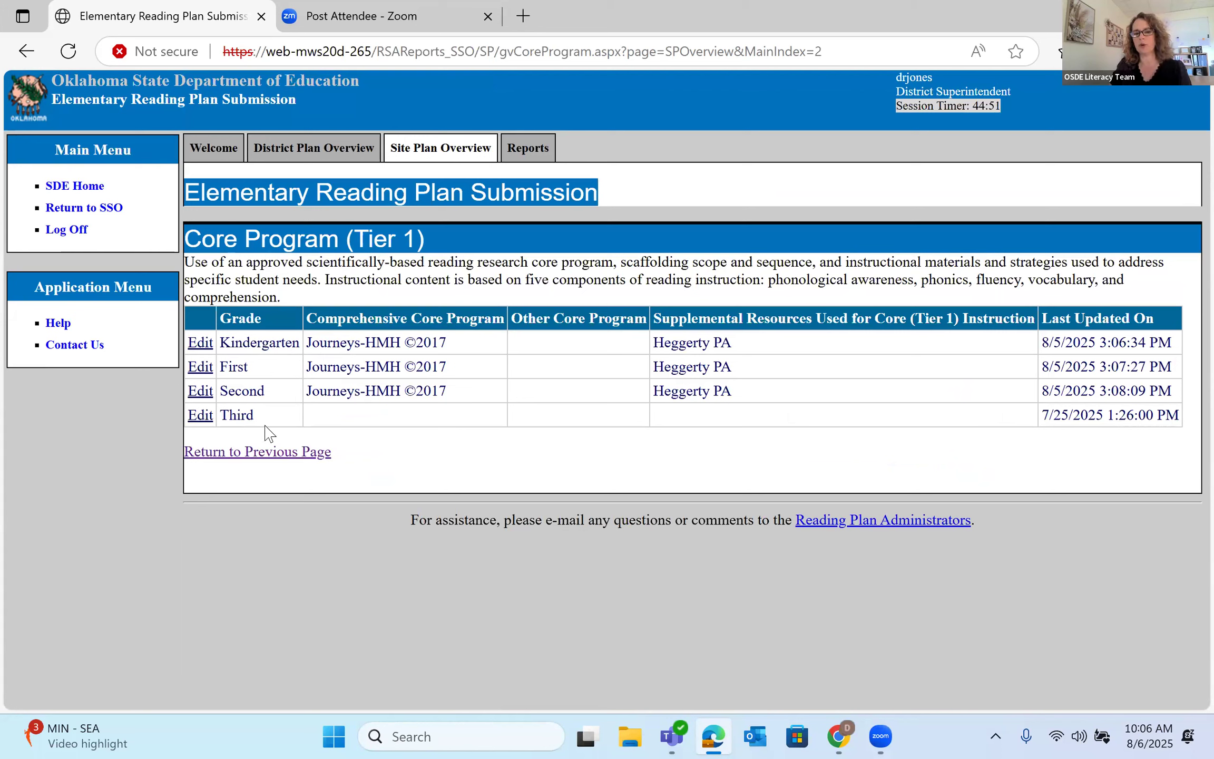
- Pick Journeys-HMH ©2017 for the Third row, then leave for the site overview without saving
{"action": "left_click", "coordinate": [200, 416]}
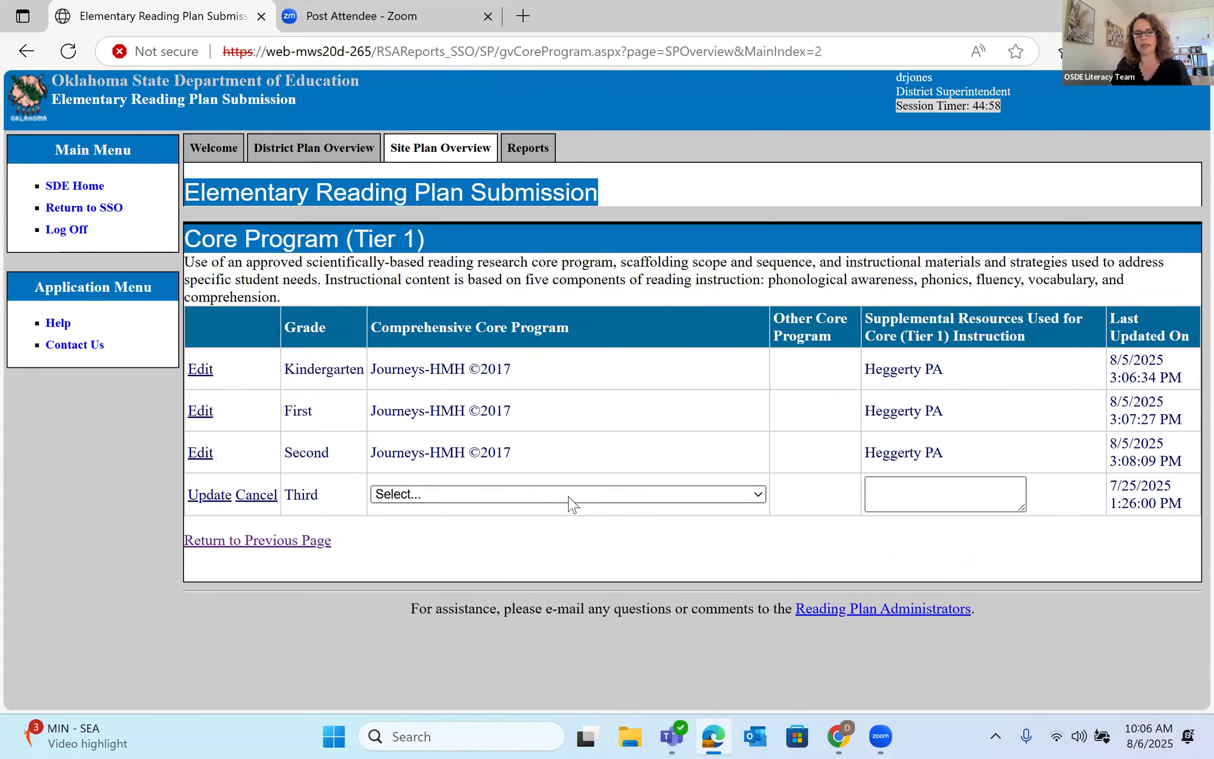
{"action": "left_click", "coordinate": [642, 498]}
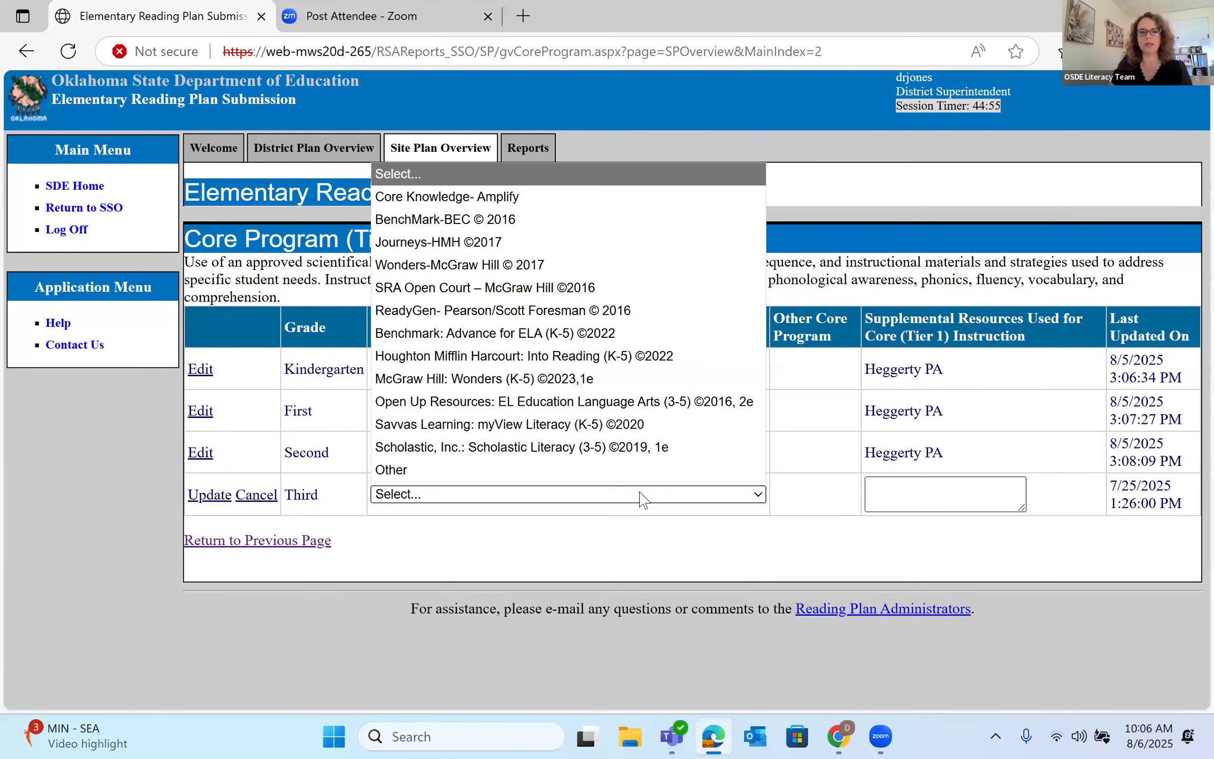
{"action": "left_click", "coordinate": [525, 243]}
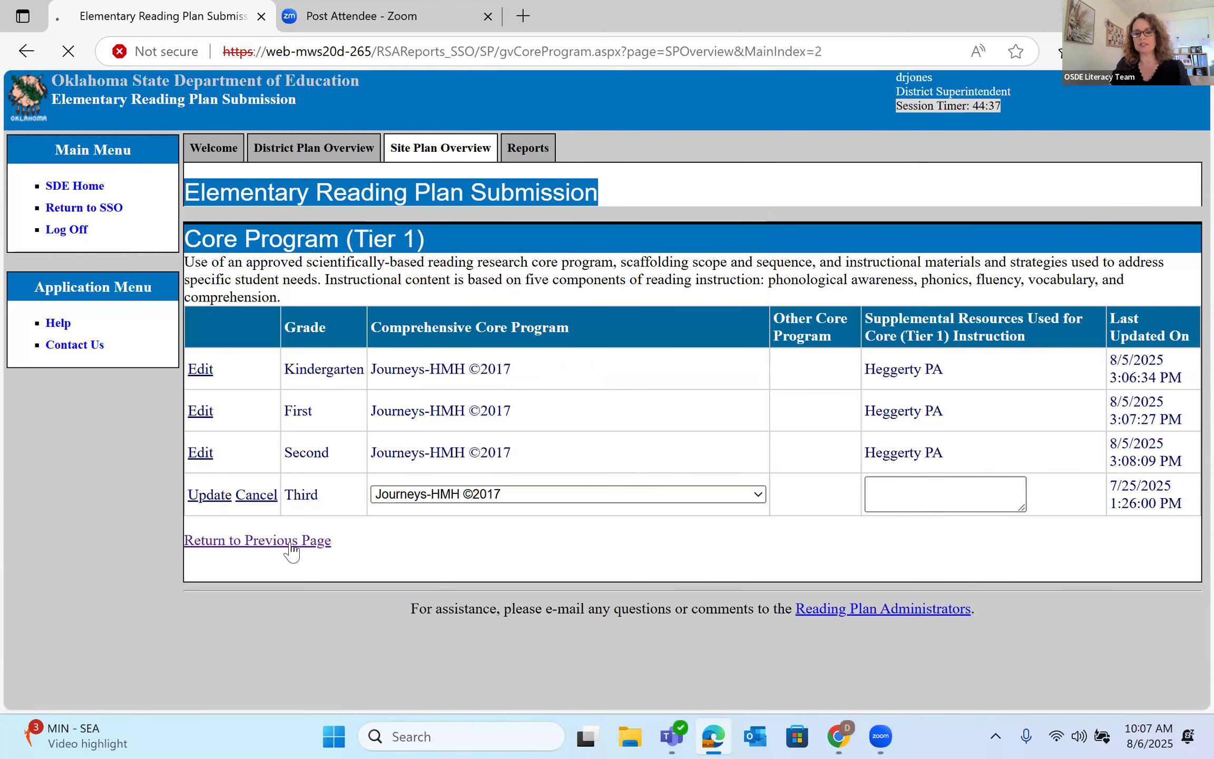
{"action": "left_click", "coordinate": [293, 540]}
{"action": "scroll", "coordinate": [504, 527], "scroll_direction": "down", "scroll_amount": 3}
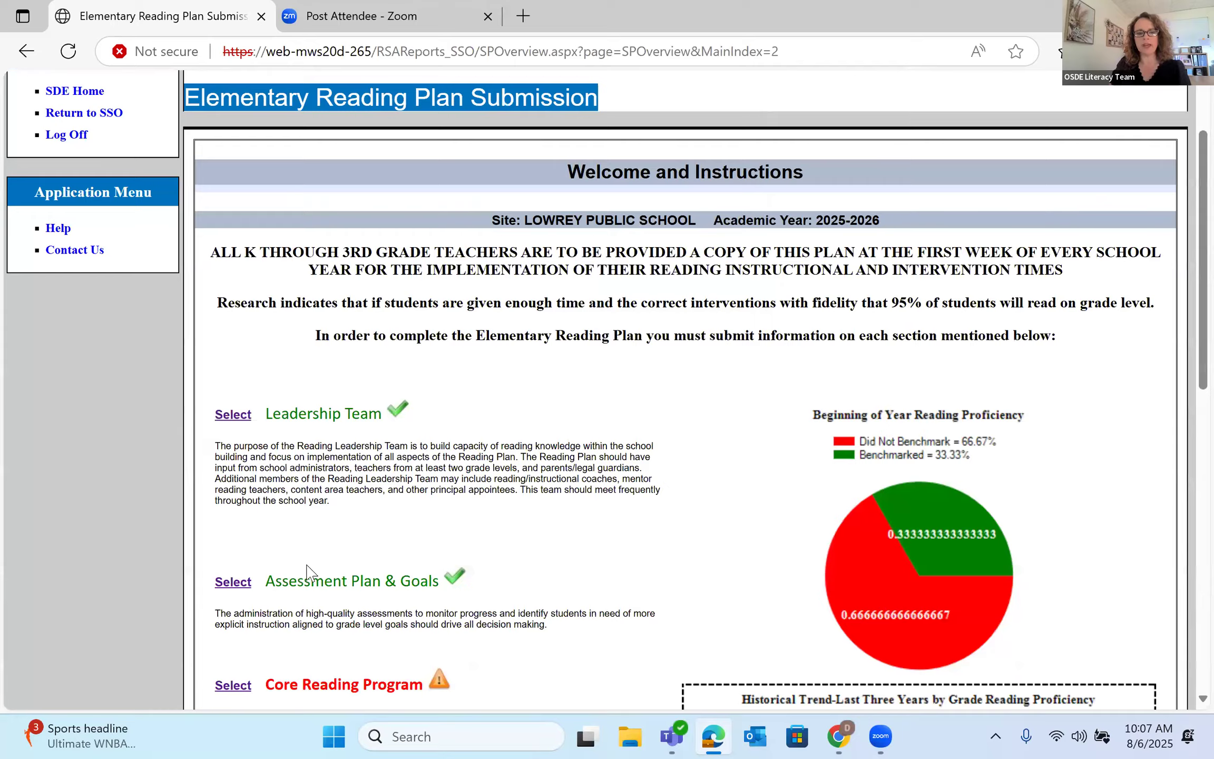
{"action": "scroll", "coordinate": [306, 570], "scroll_direction": "down", "scroll_amount": 1}
{"action": "scroll", "coordinate": [248, 503], "scroll_direction": "down", "scroll_amount": 1}
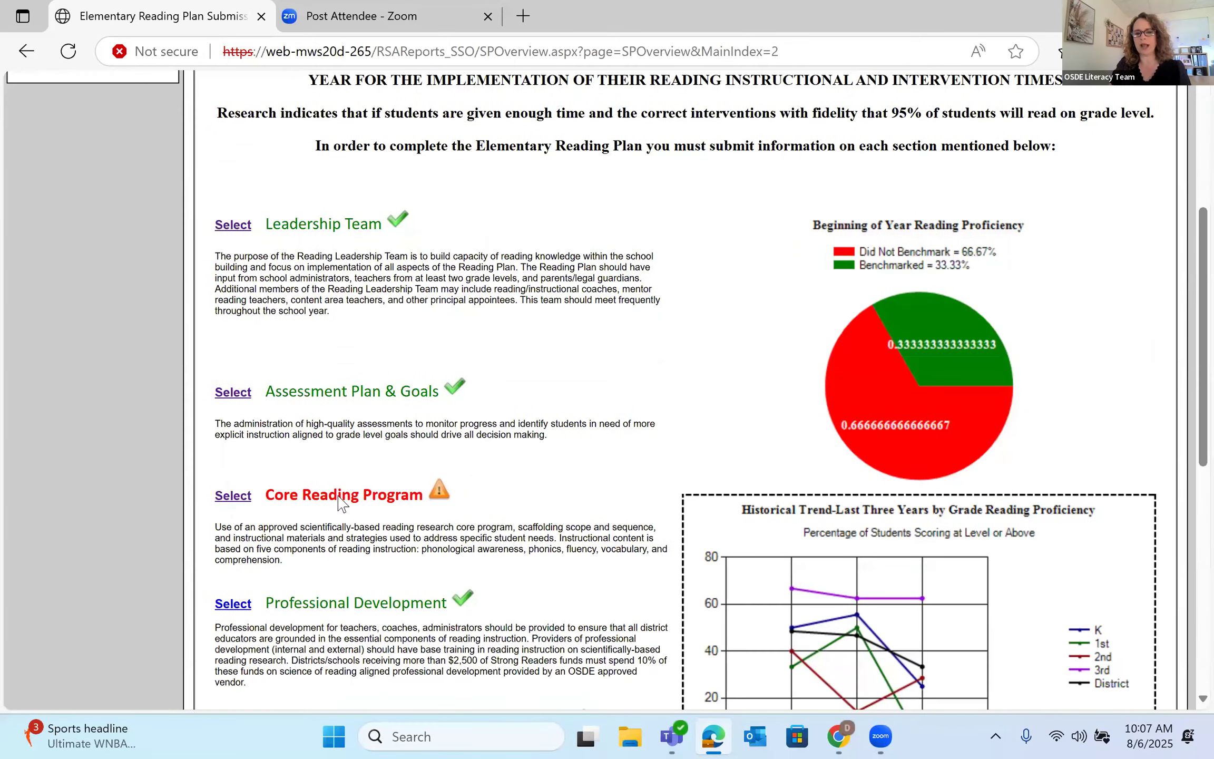
- Reopen Core Reading Program and update Third grade's program to Journeys-HMH ©2017
{"action": "left_click", "coordinate": [343, 504]}
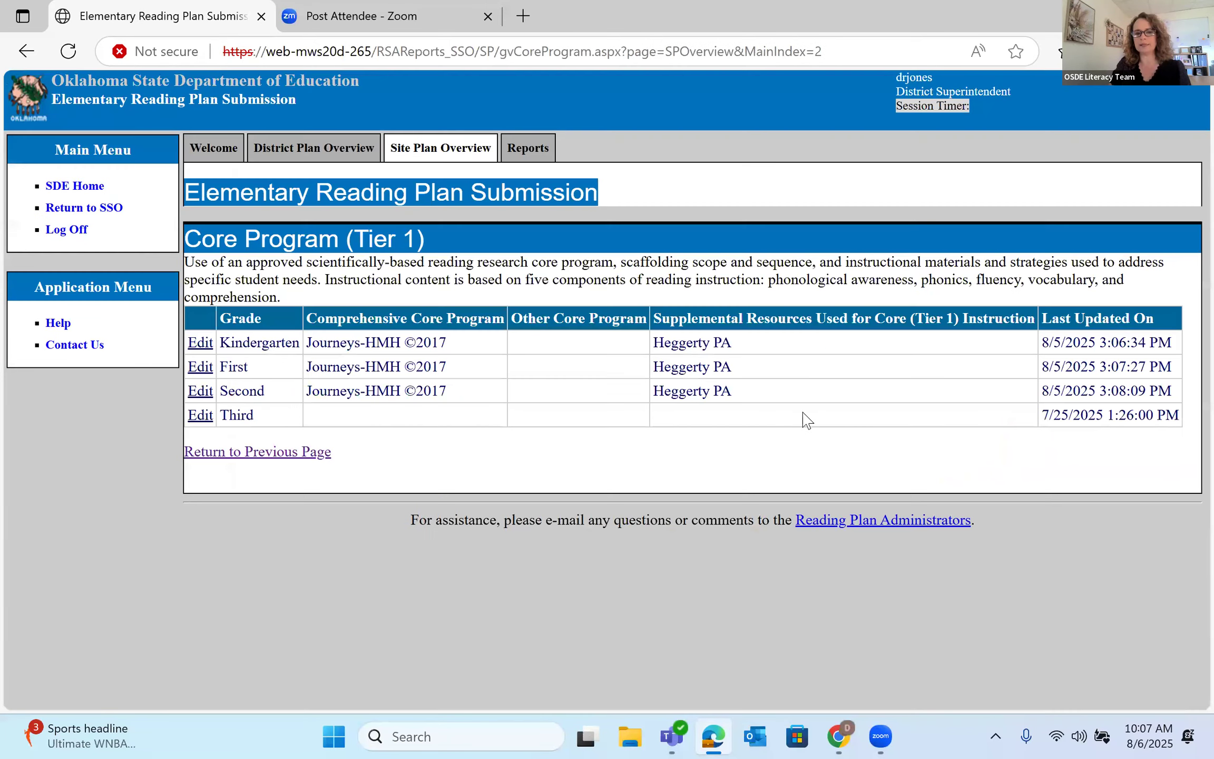
{"action": "left_click", "coordinate": [201, 416]}
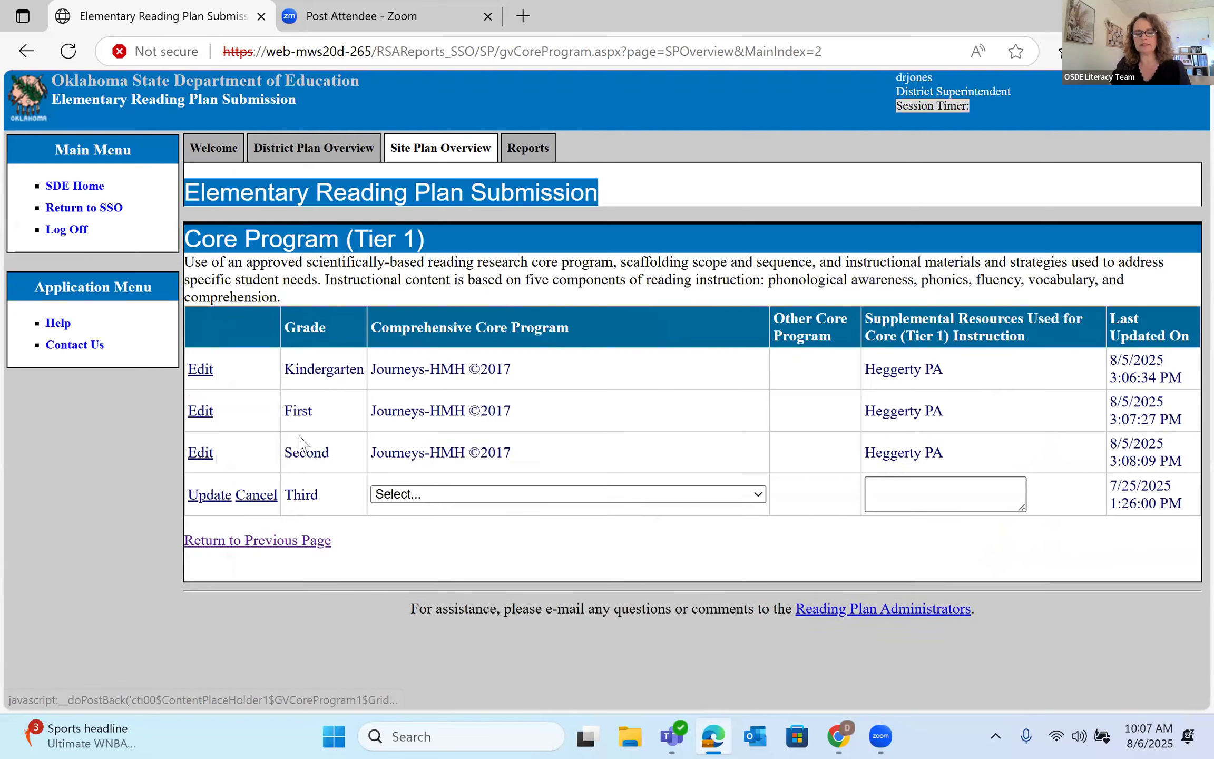
{"action": "left_click", "coordinate": [443, 496]}
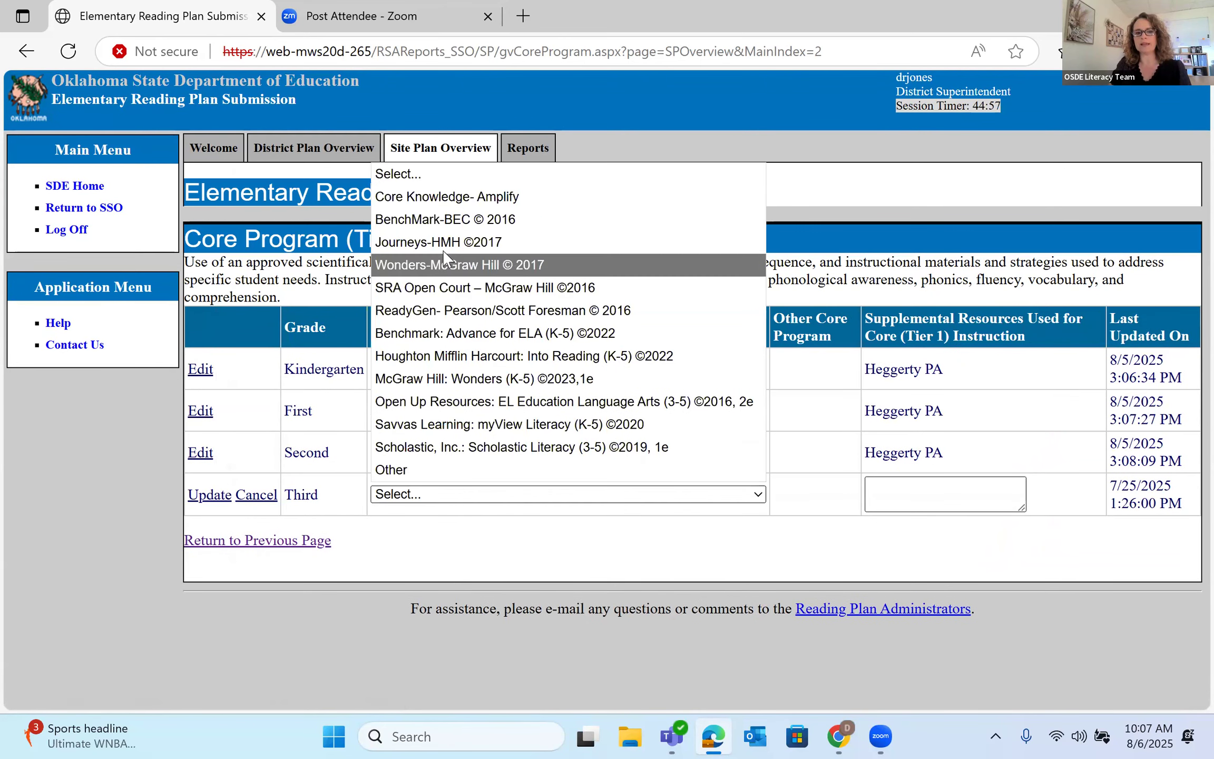
{"action": "left_click", "coordinate": [493, 243]}
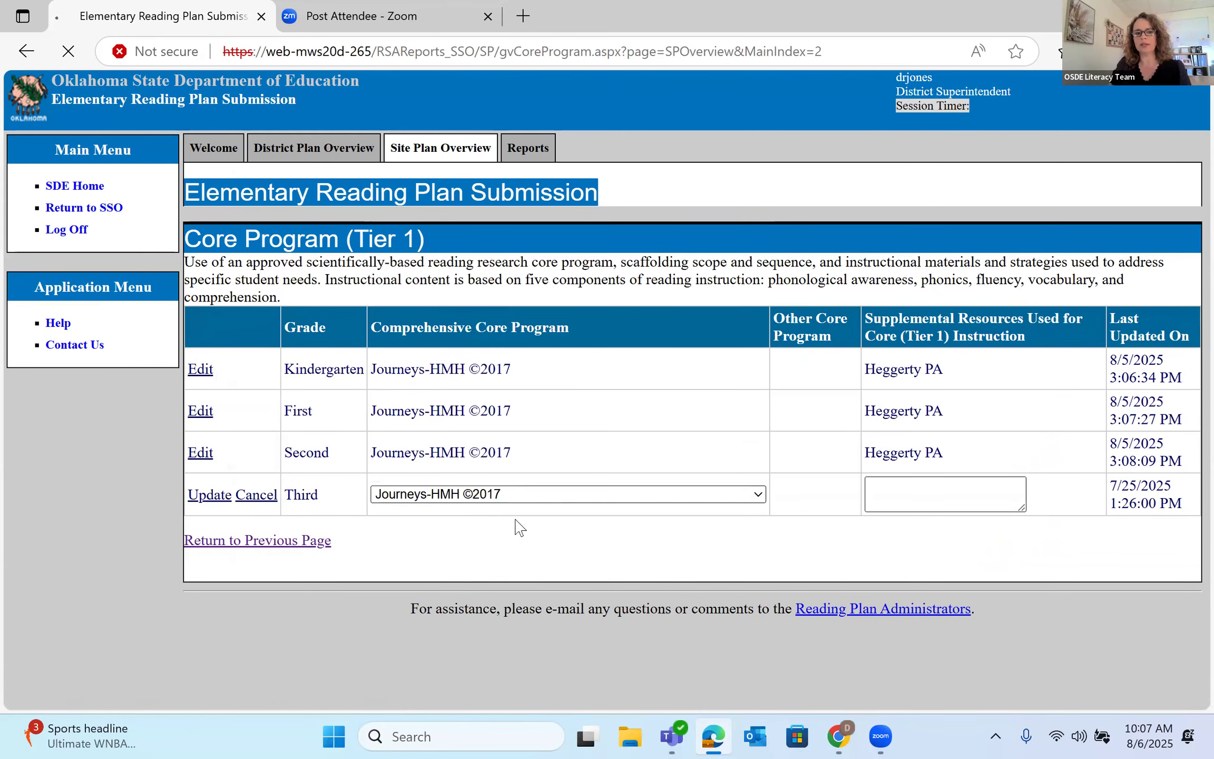
{"action": "left_click", "coordinate": [217, 496]}
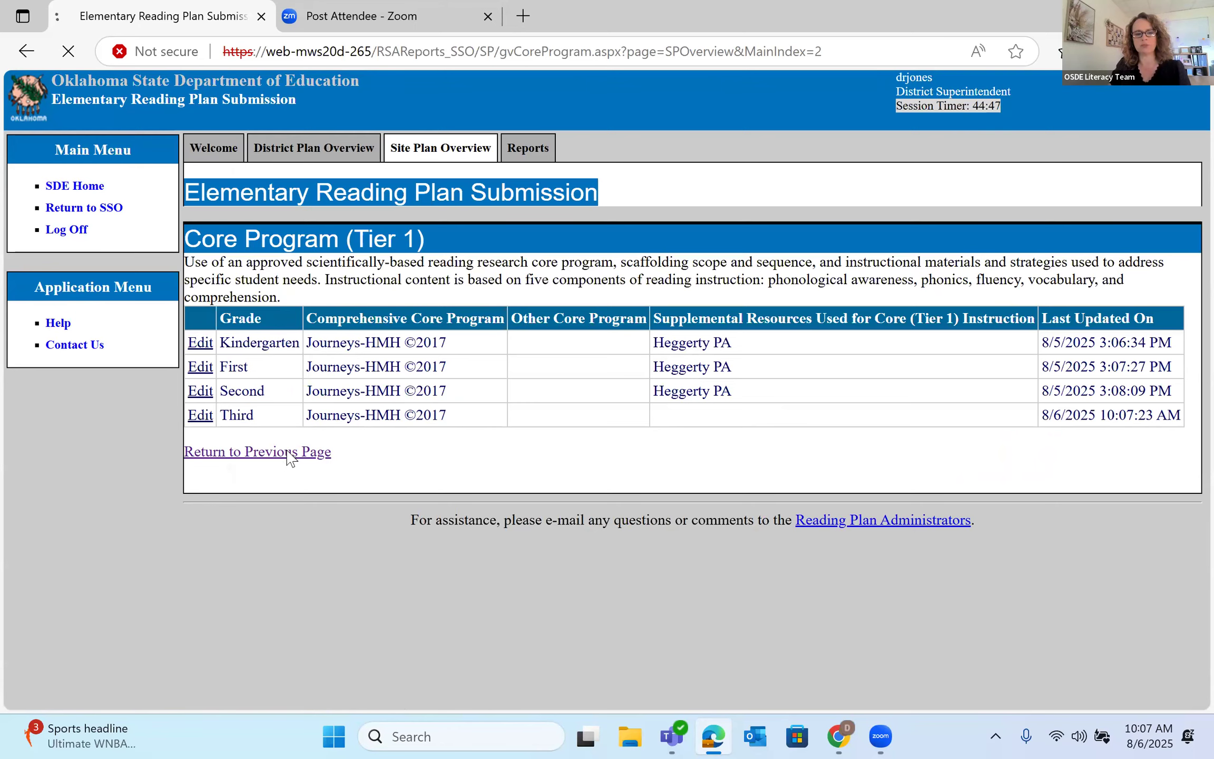
- Return to the site overview and open the Professional Development section
{"action": "left_click", "coordinate": [318, 455]}
{"action": "scroll", "coordinate": [379, 469], "scroll_direction": "down", "scroll_amount": 5}
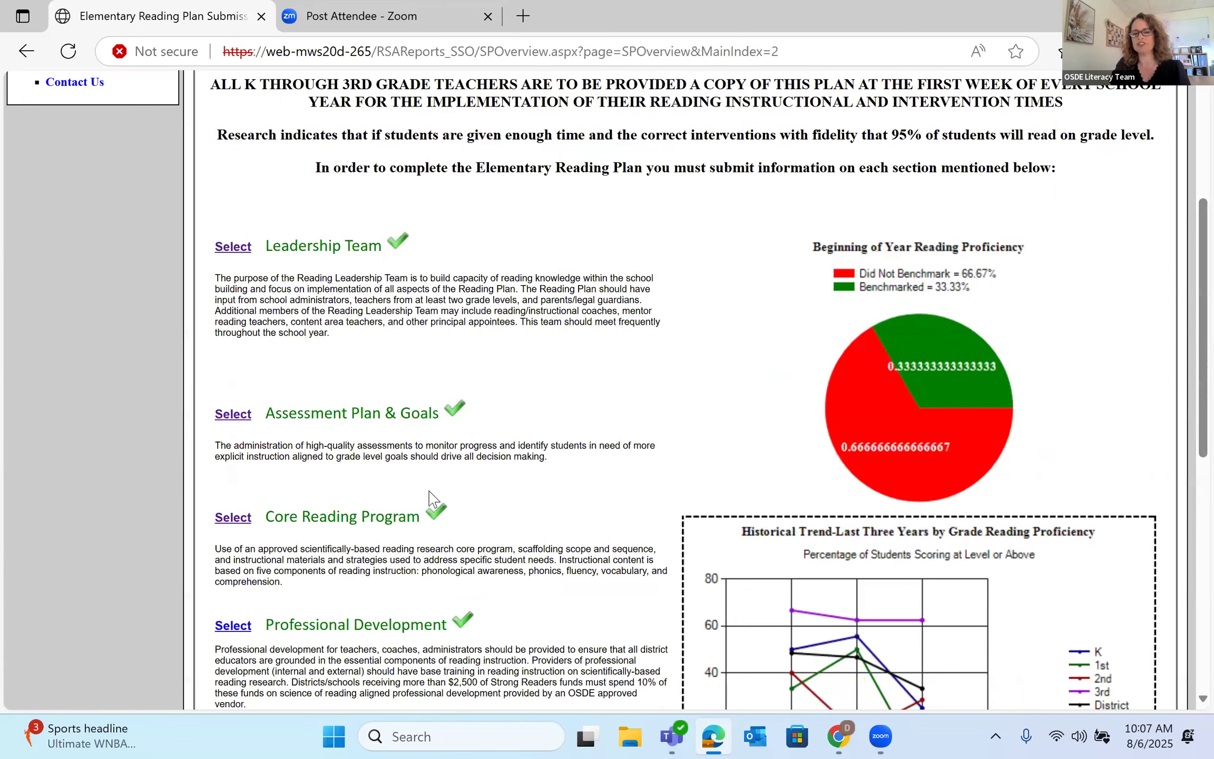
{"action": "scroll", "coordinate": [433, 501], "scroll_direction": "down", "scroll_amount": 1}
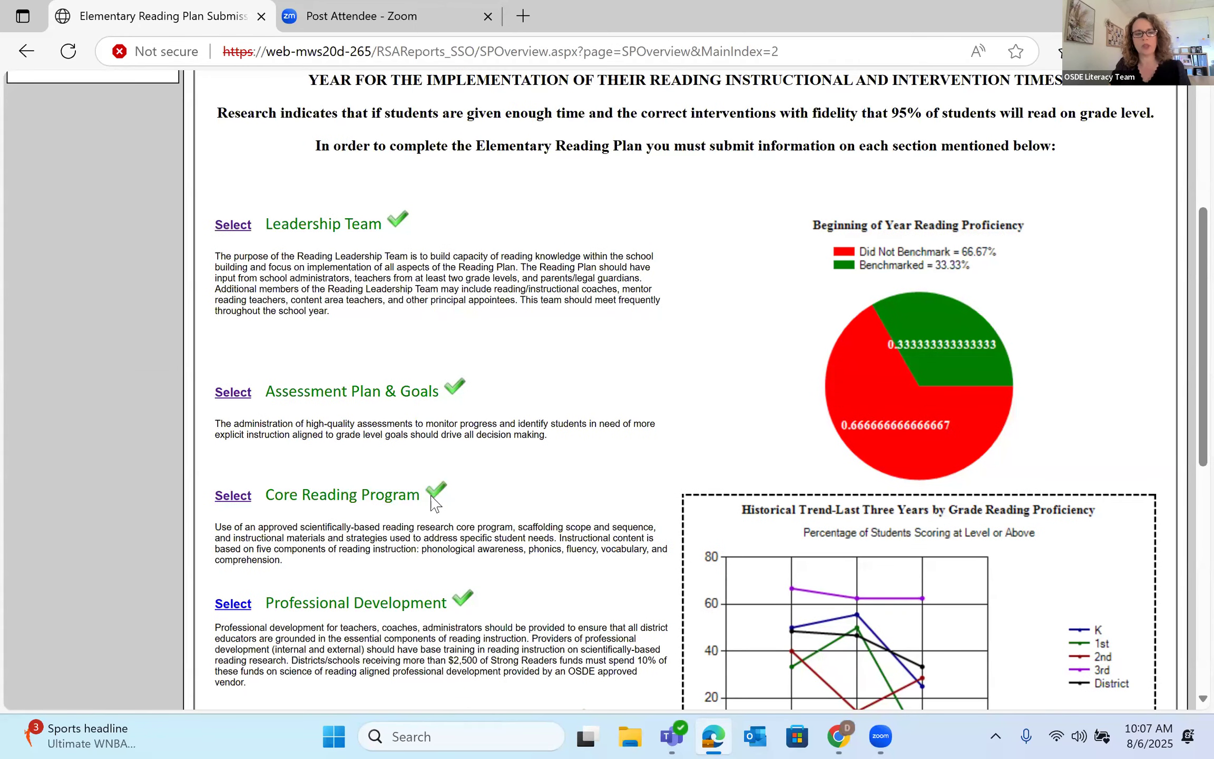
{"action": "scroll", "coordinate": [433, 501], "scroll_direction": "down", "scroll_amount": 3}
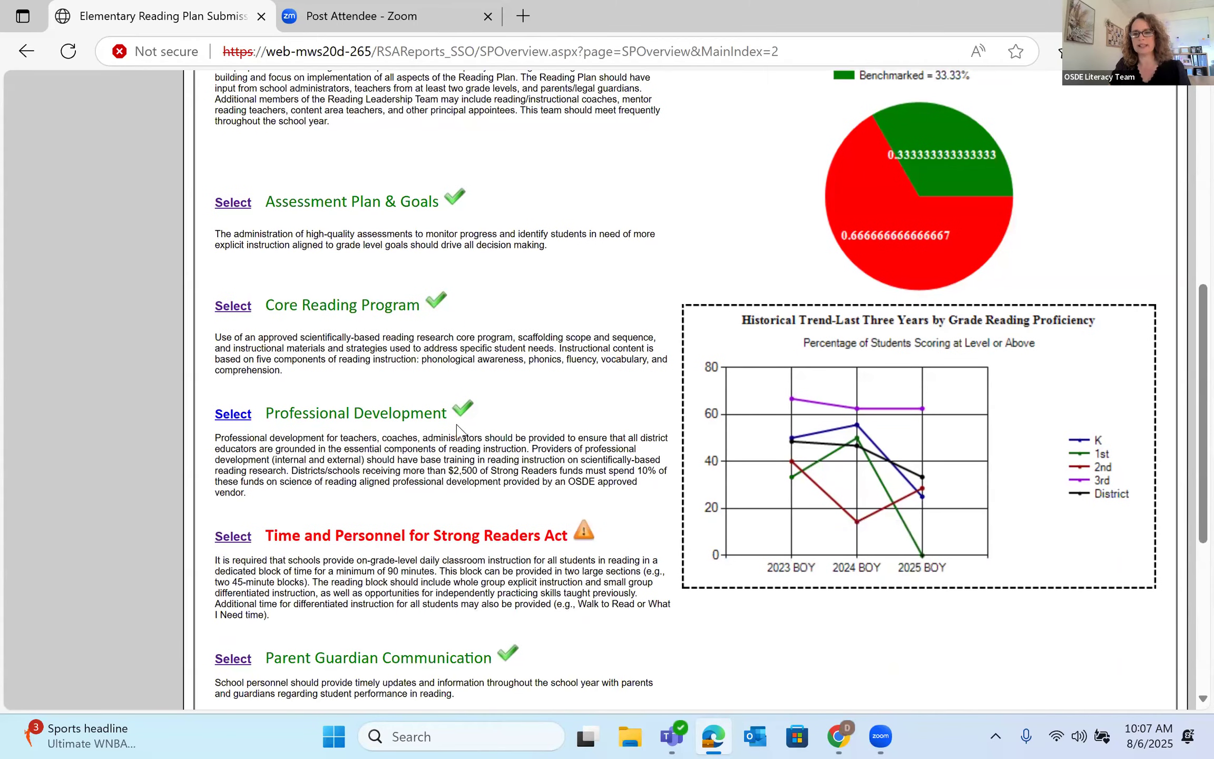
{"action": "left_click", "coordinate": [238, 417]}
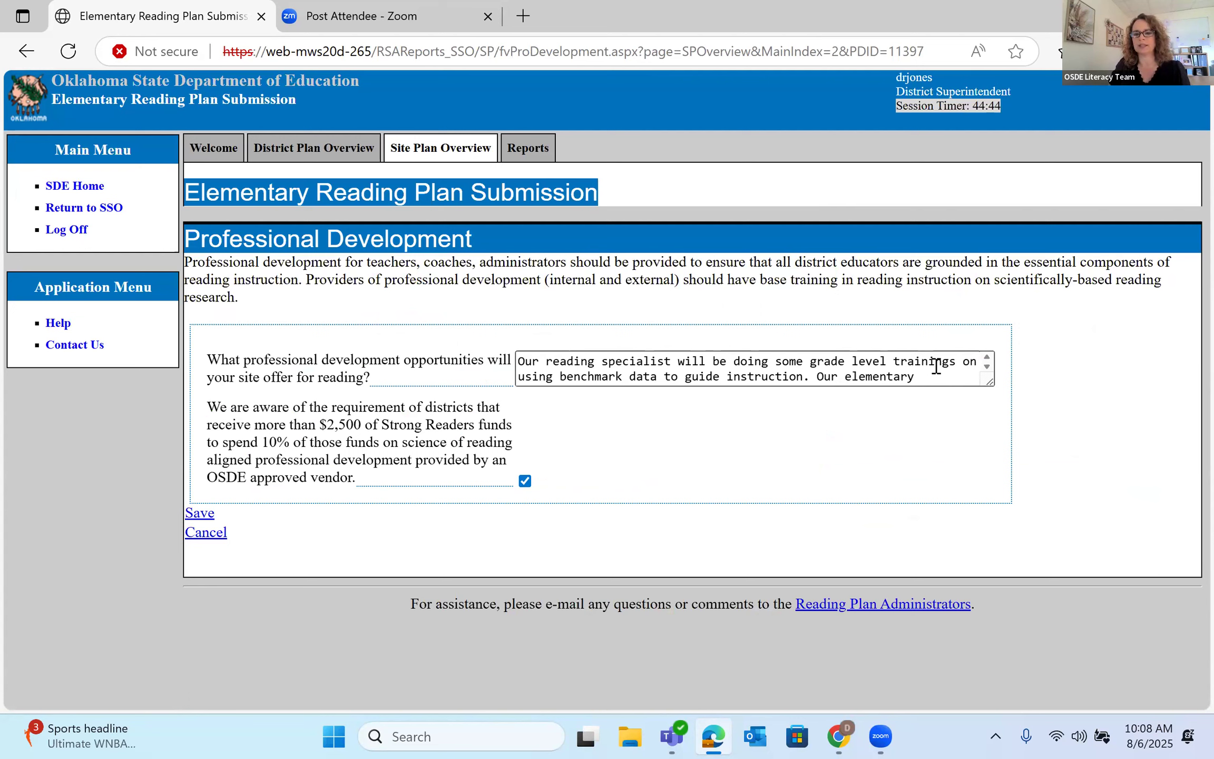
- Acknowledge the 10% OSDE approved-vendor spending requirement and save the Professional Development answers
{"action": "scroll", "coordinate": [936, 366], "scroll_direction": "down", "scroll_amount": 1}
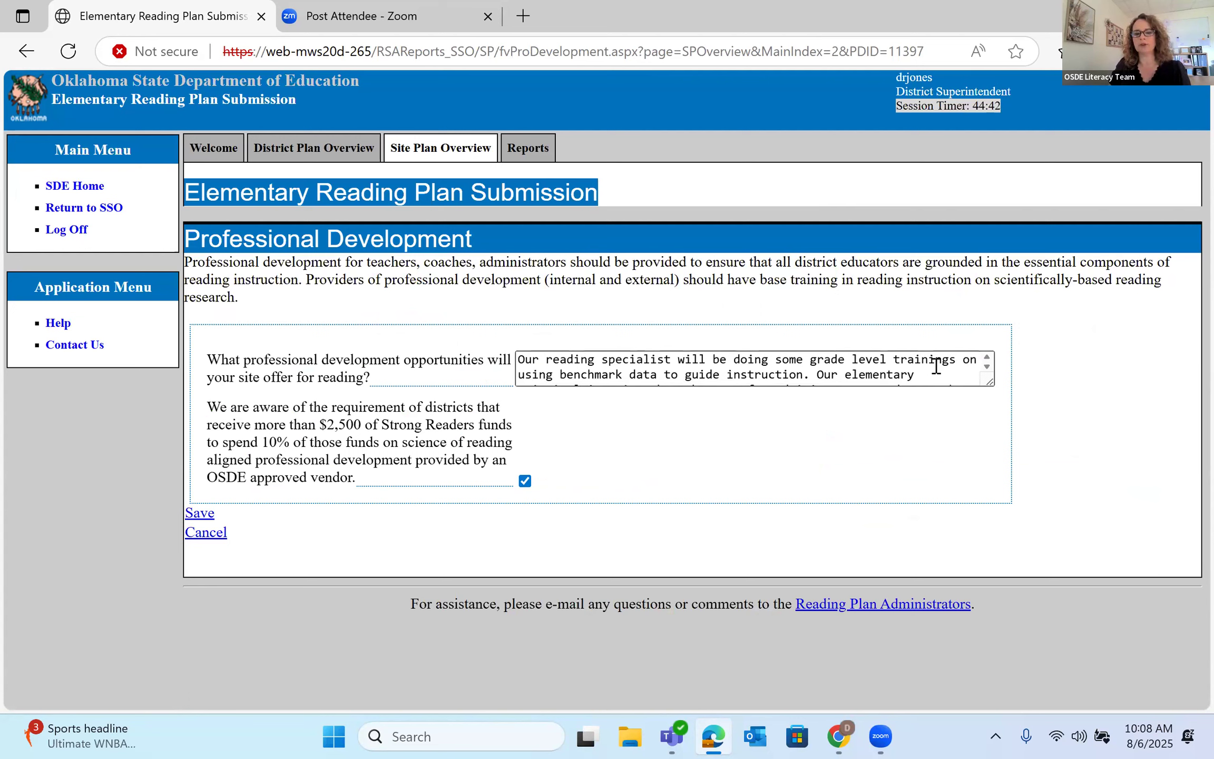
{"action": "scroll", "coordinate": [936, 365], "scroll_direction": "down", "scroll_amount": 2}
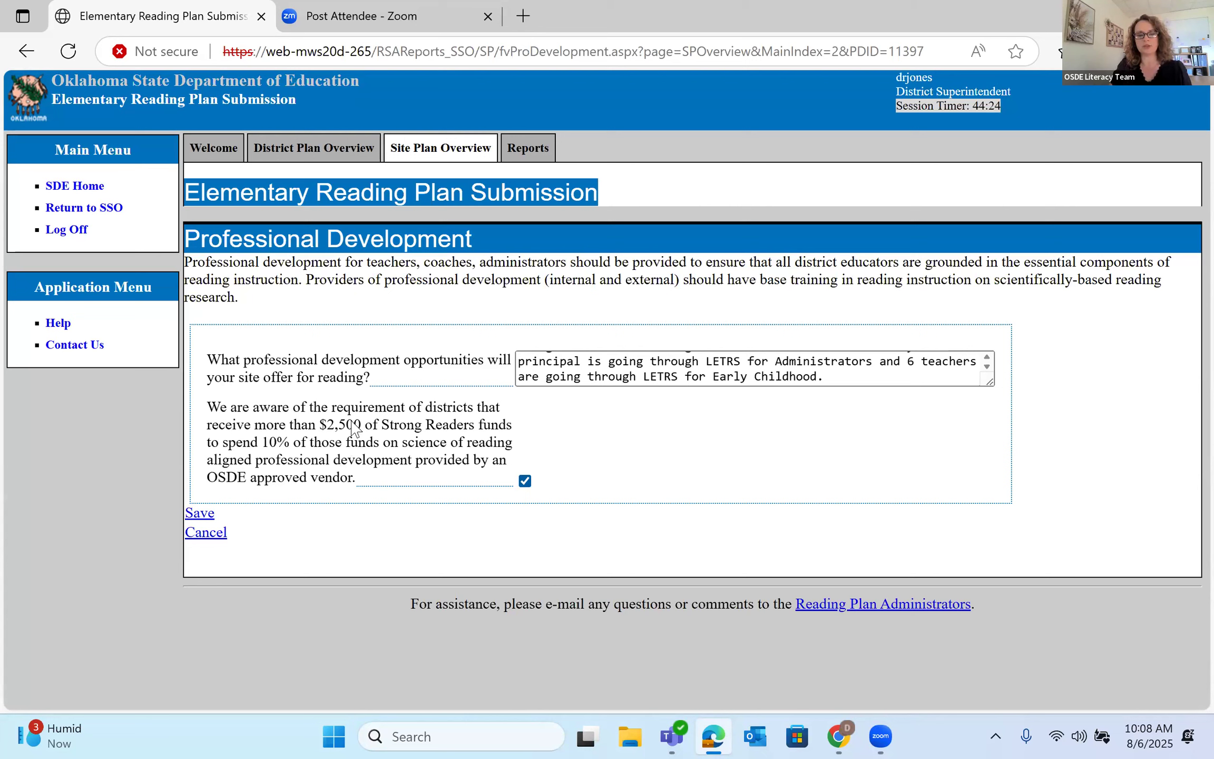
{"action": "left_click", "coordinate": [525, 481]}
{"action": "left_click", "coordinate": [204, 514]}
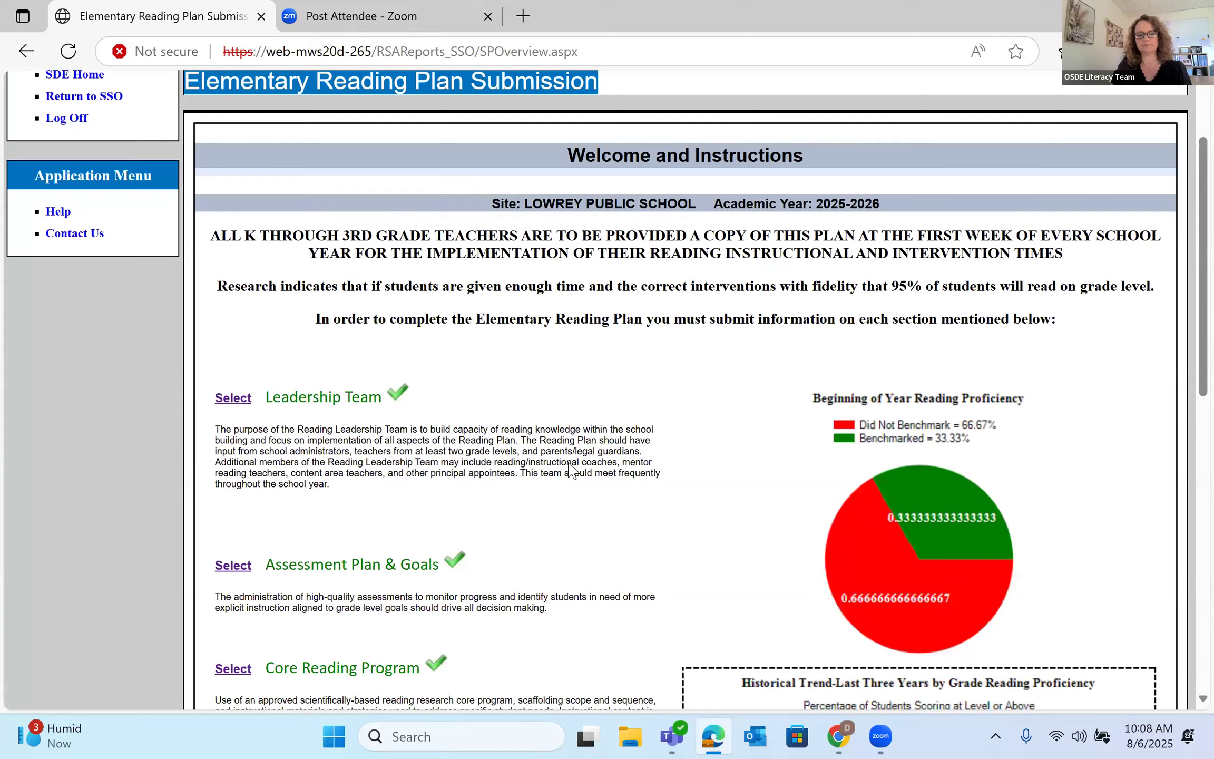
- Open the Time and Personnel for Strong Readers Act page from the site overview
{"action": "scroll", "coordinate": [572, 470], "scroll_direction": "down", "scroll_amount": 6}
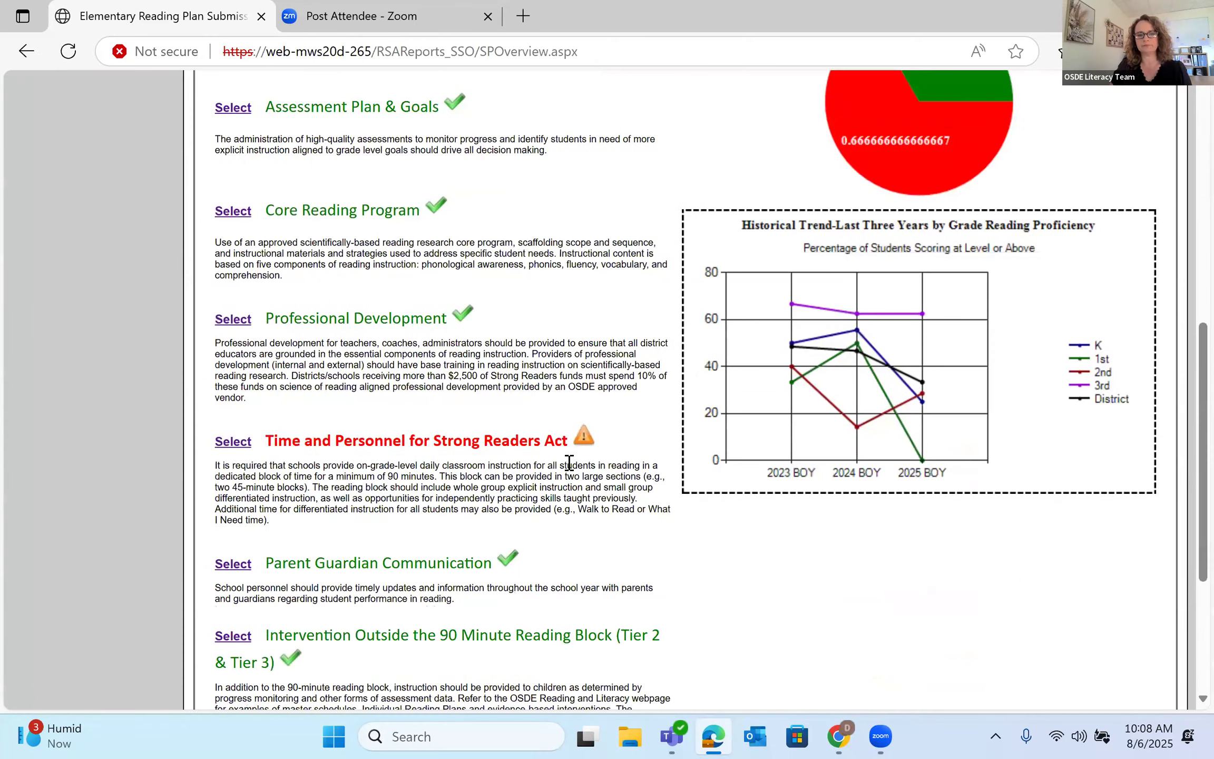
{"action": "left_click", "coordinate": [233, 441]}
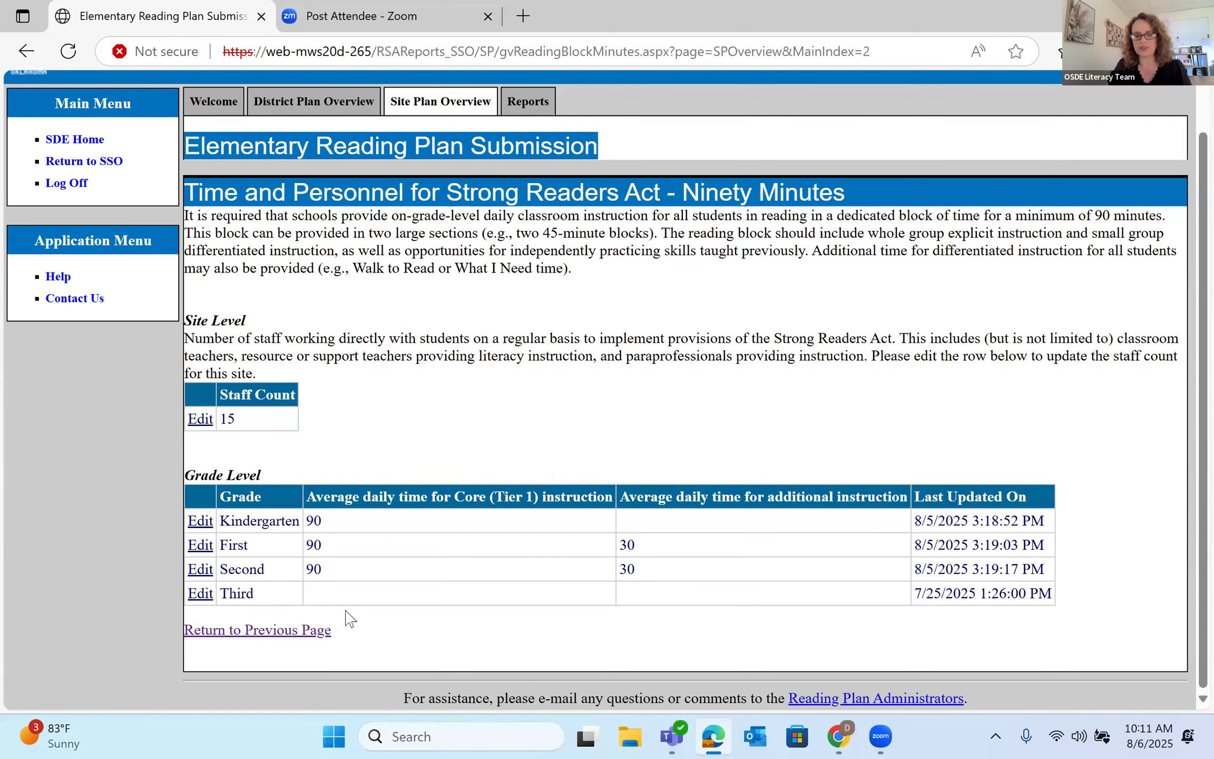
- Enter 90 Core (Tier 1) minutes for Third grade, update, and return to the overview
{"action": "left_click", "coordinate": [201, 594]}
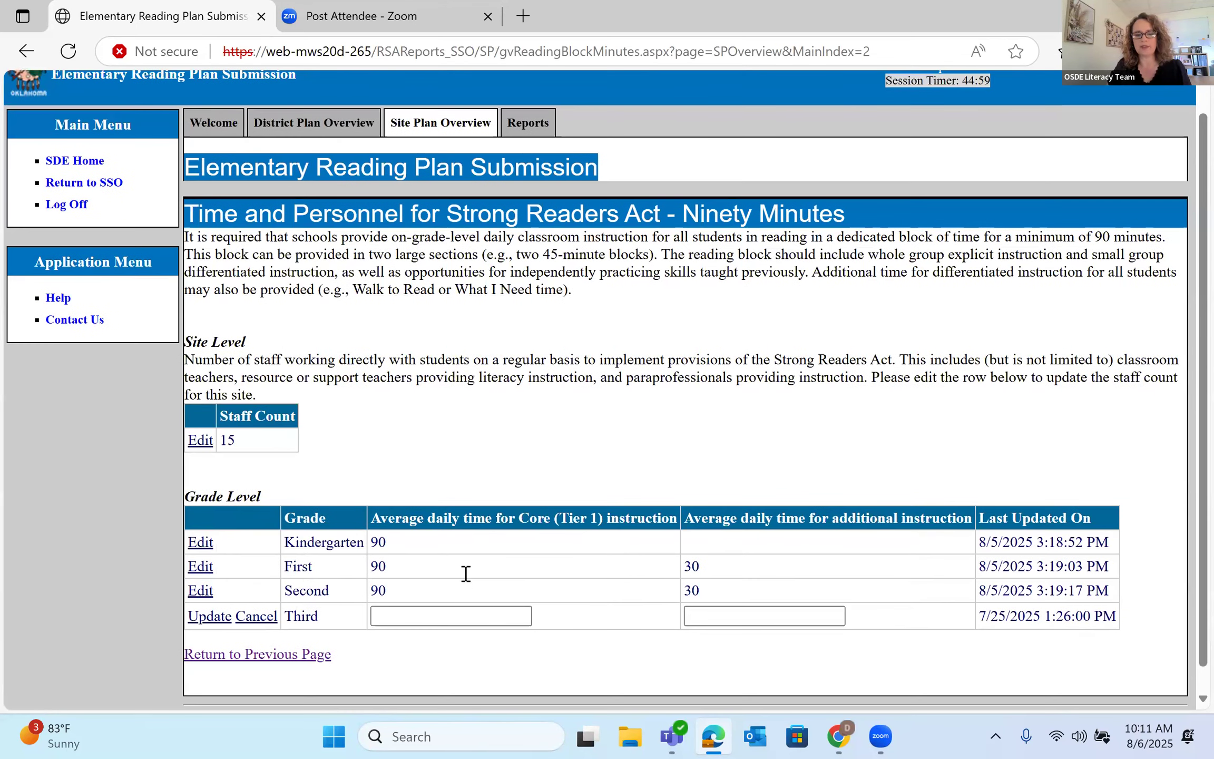
{"action": "left_click", "coordinate": [468, 591]}
{"action": "type", "text": "90"}
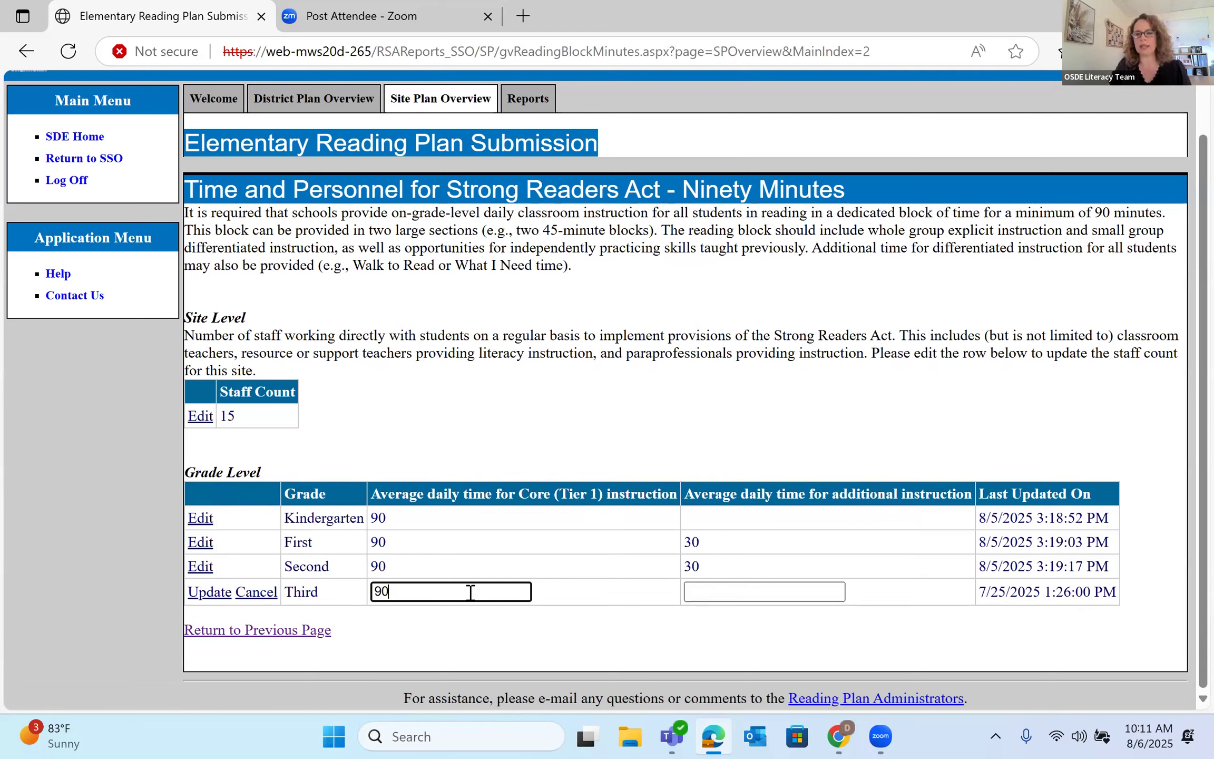
{"action": "left_click", "coordinate": [705, 590]}
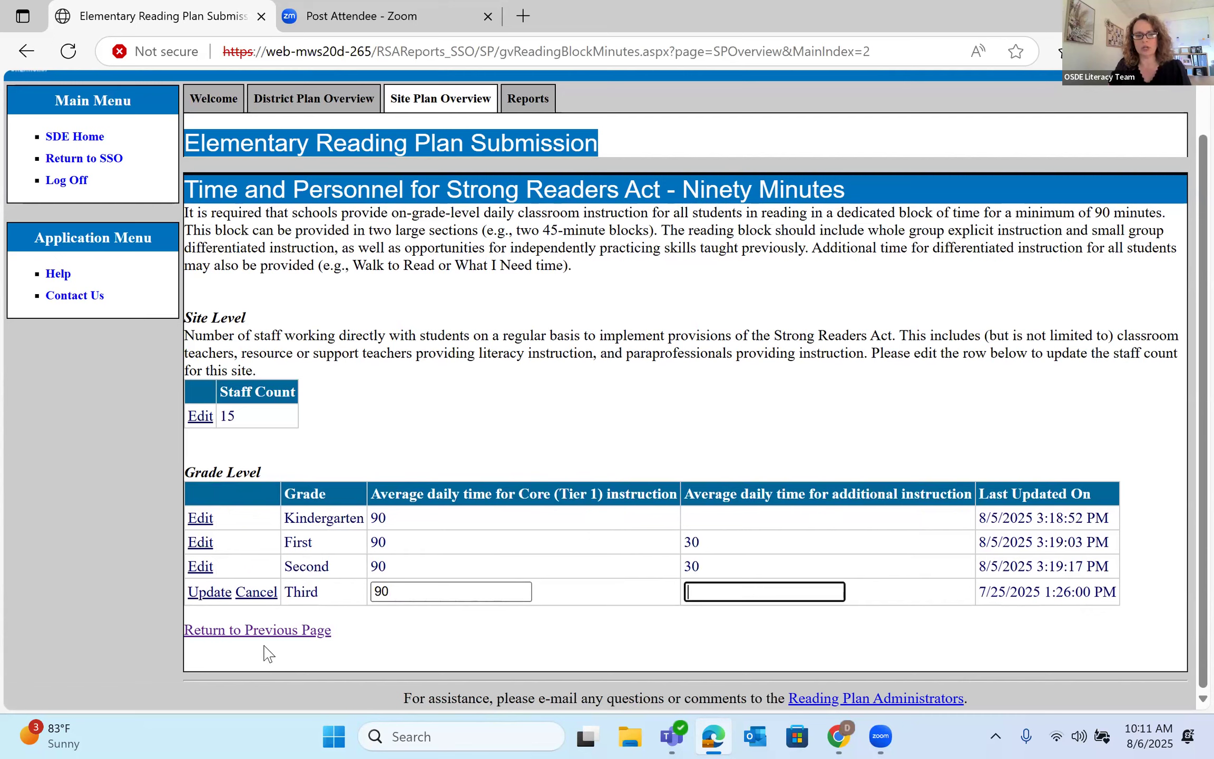
{"action": "left_click", "coordinate": [209, 593]}
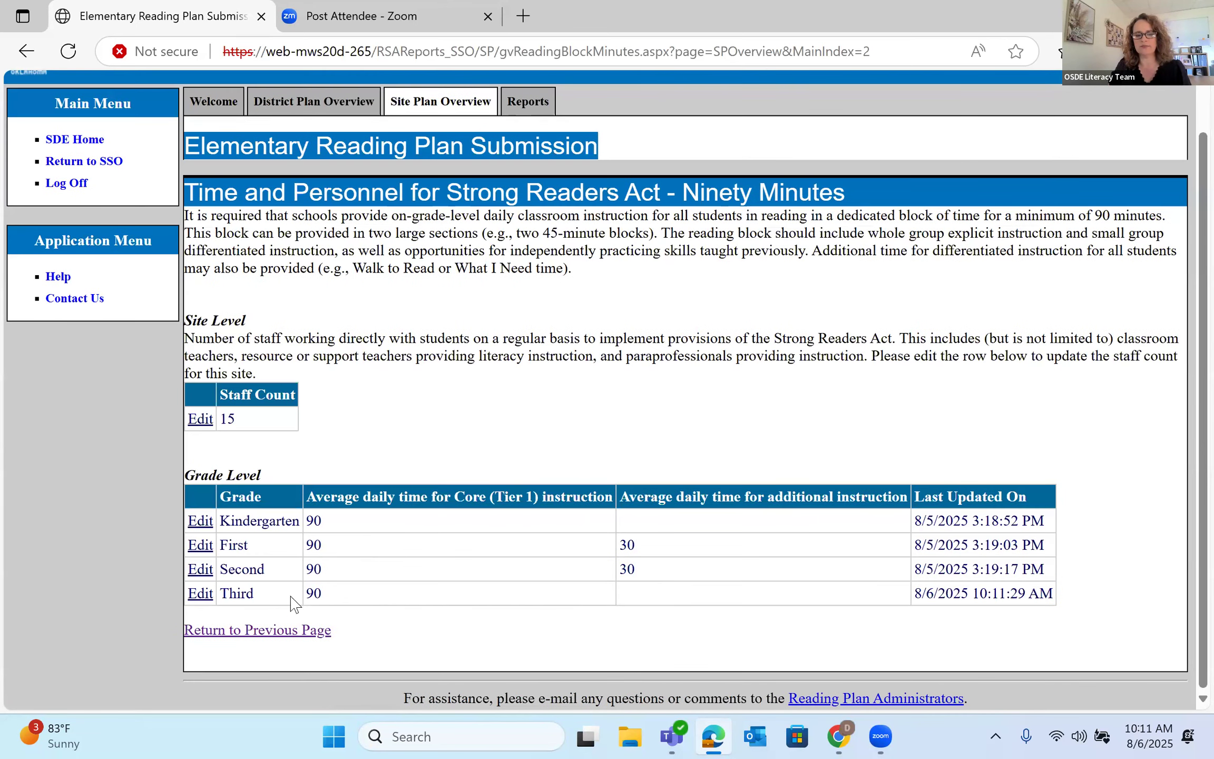
{"action": "left_click", "coordinate": [257, 632]}
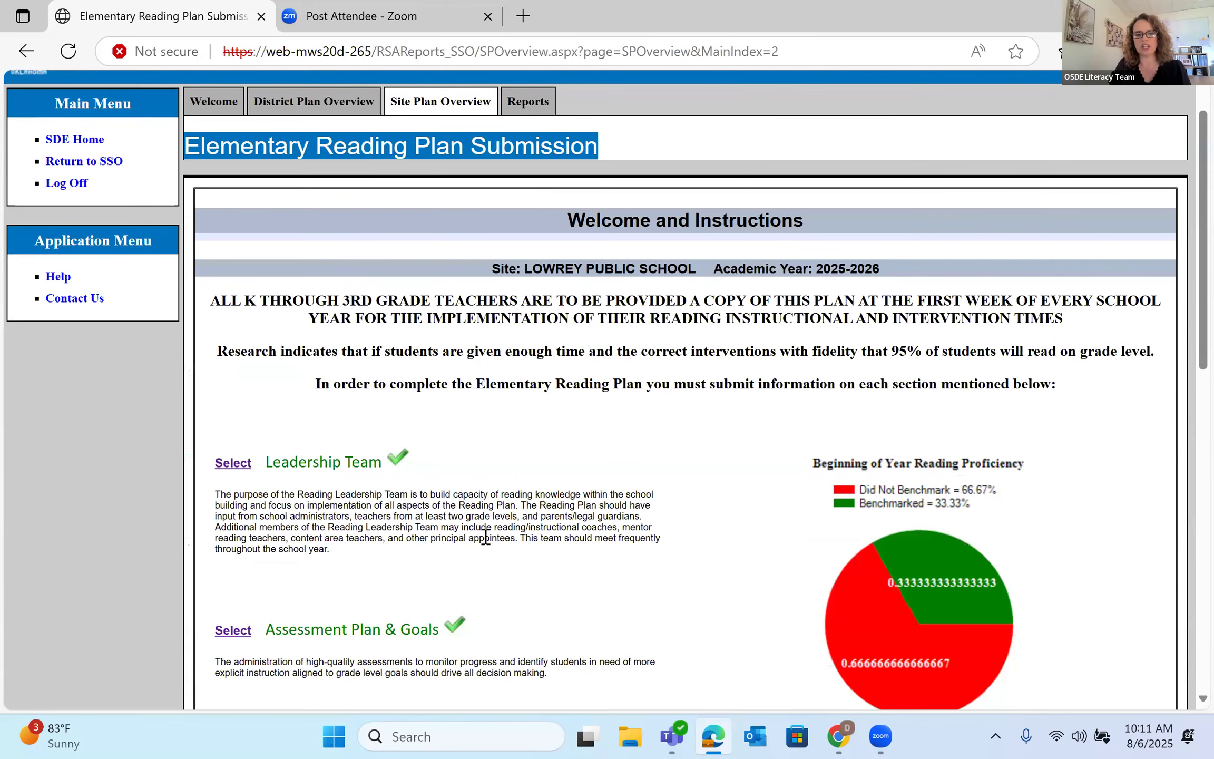
- Open the Parent Guardian Communication deadline form from the bottom of the site overview
{"action": "scroll", "coordinate": [485, 537], "scroll_direction": "down", "scroll_amount": 8}
{"action": "scroll", "coordinate": [482, 543], "scroll_direction": "down", "scroll_amount": 1}
{"action": "scroll", "coordinate": [305, 537], "scroll_direction": "down", "scroll_amount": 2}
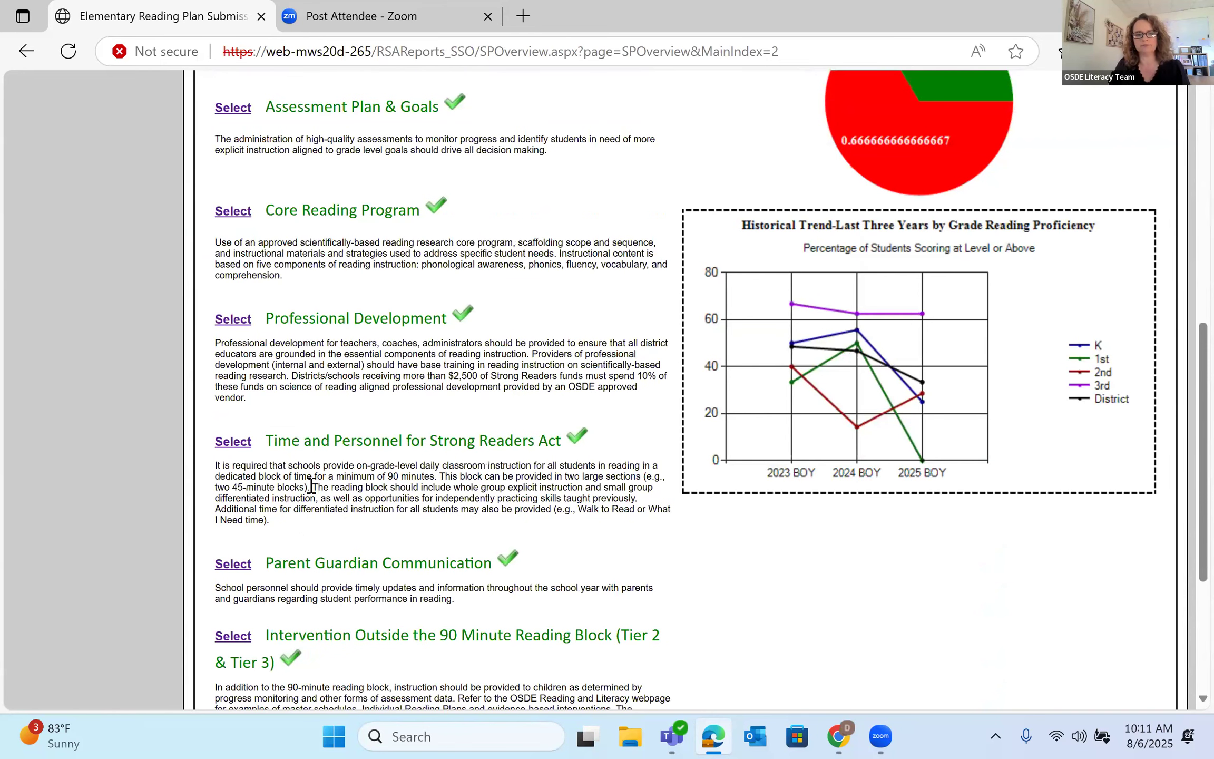
{"action": "scroll", "coordinate": [311, 486], "scroll_direction": "down", "scroll_amount": 1}
{"action": "scroll", "coordinate": [246, 484], "scroll_direction": "down", "scroll_amount": 1}
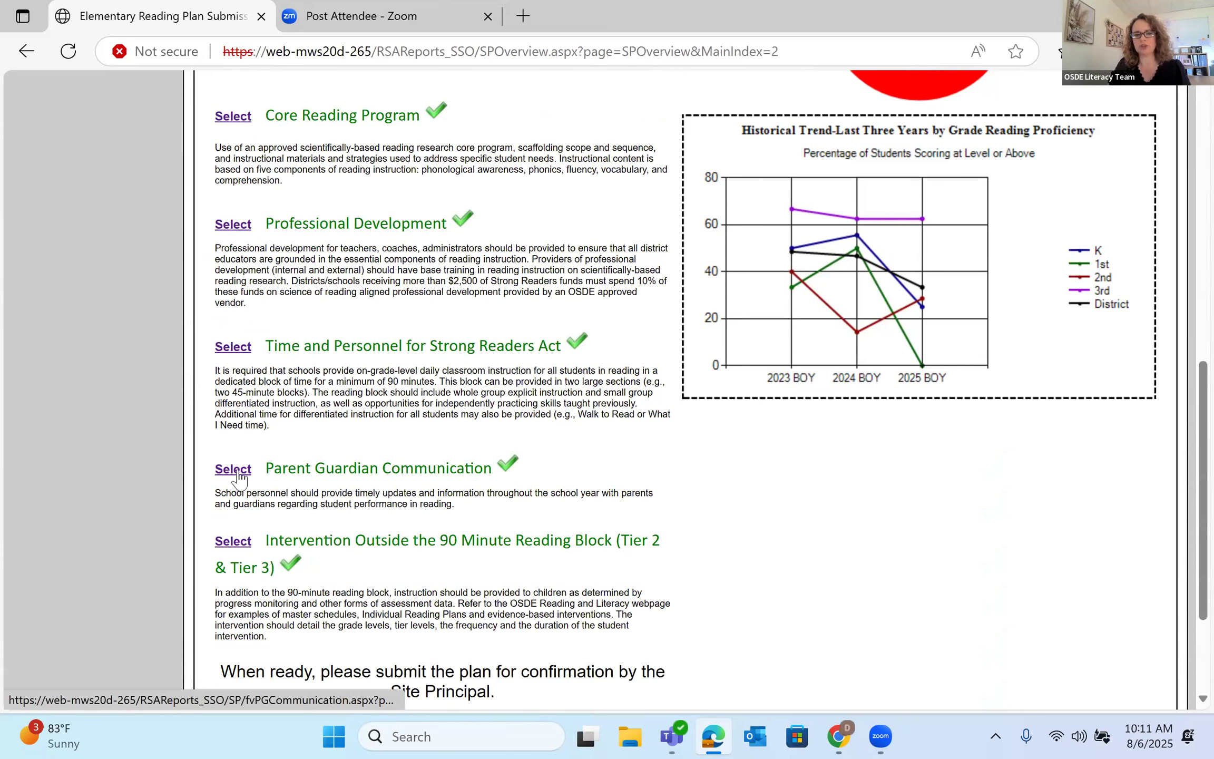
{"action": "left_click", "coordinate": [237, 473]}
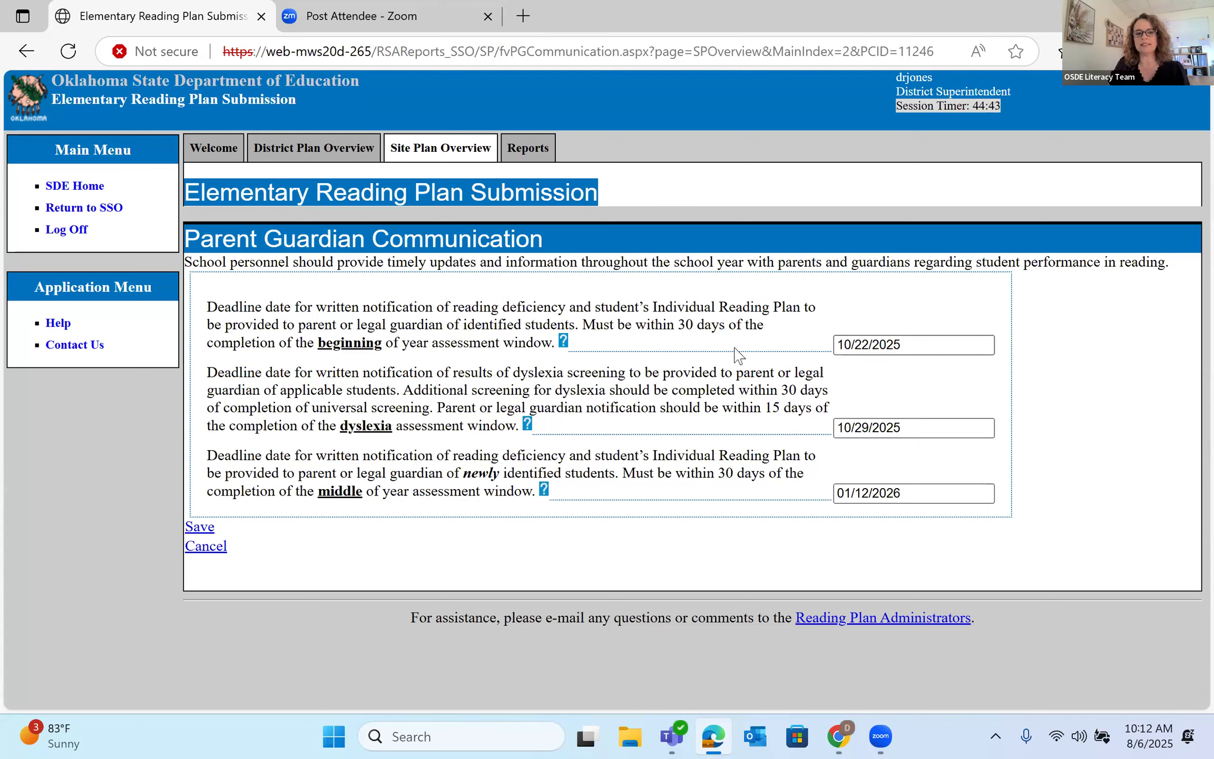
- Check the beginning- and middle-of-year notification deadlines and save them
{"action": "left_click", "coordinate": [930, 345]}
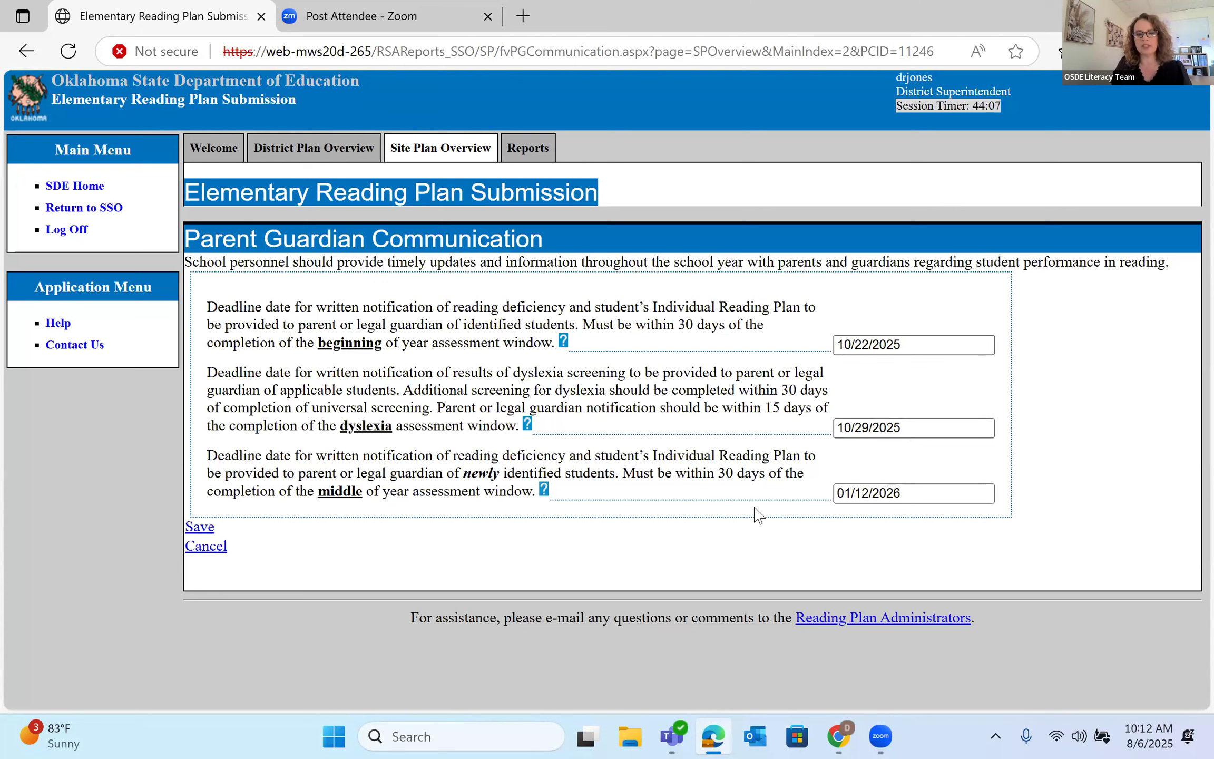
{"action": "left_click", "coordinate": [911, 497]}
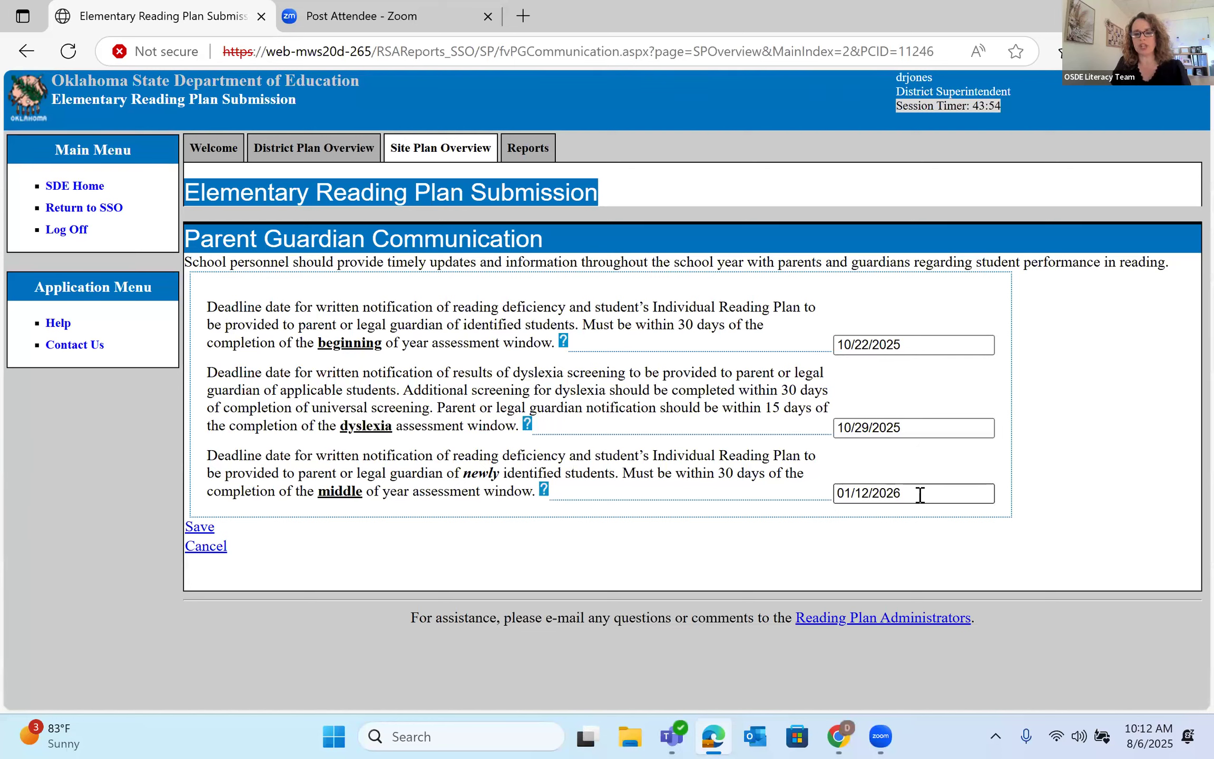
{"action": "left_click", "coordinate": [198, 528]}
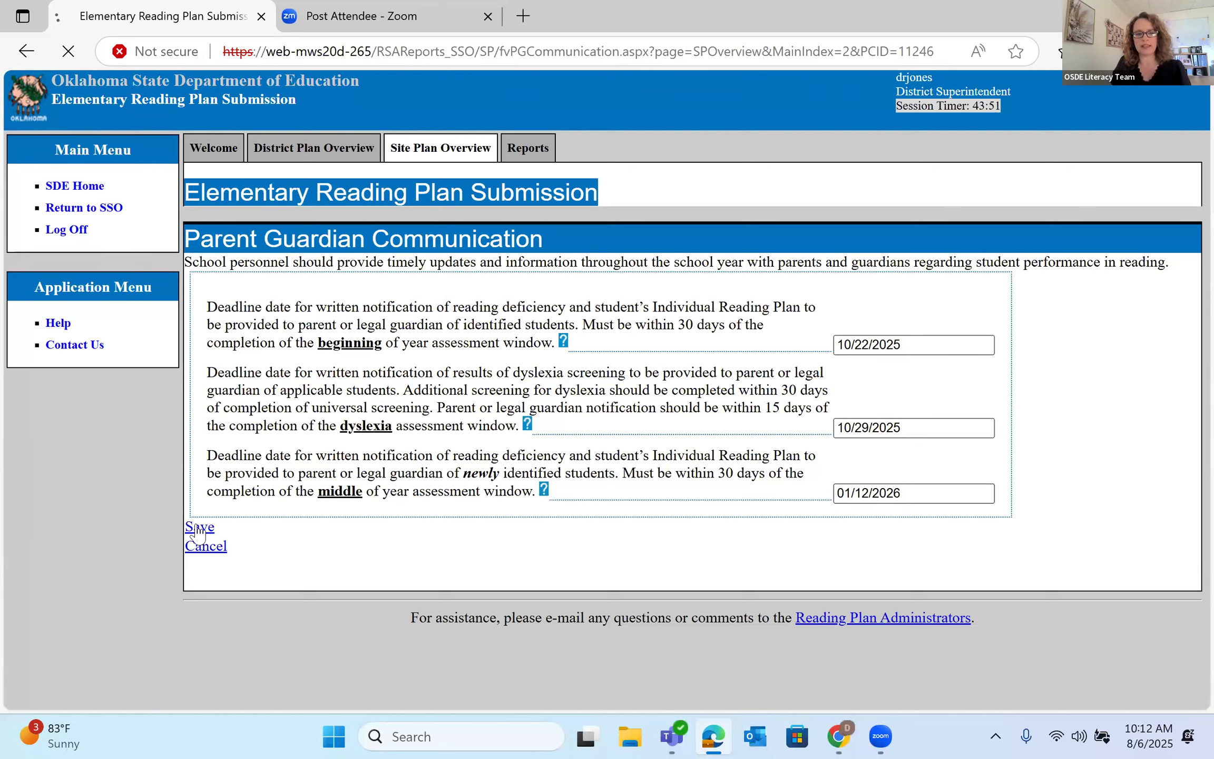
- Open the Intervention Outside the 90 Minute Reading Block section from the overview
{"action": "scroll", "coordinate": [581, 498], "scroll_direction": "down", "scroll_amount": 2}
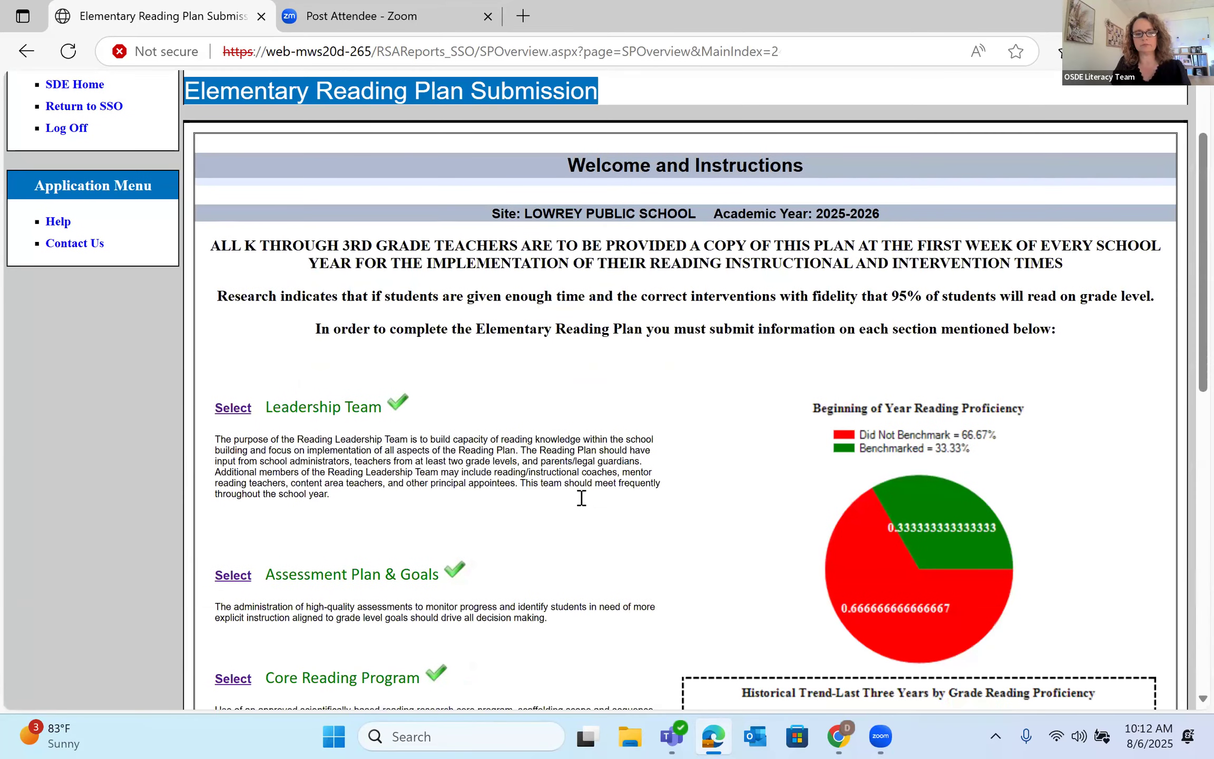
{"action": "scroll", "coordinate": [581, 498], "scroll_direction": "down", "scroll_amount": 14}
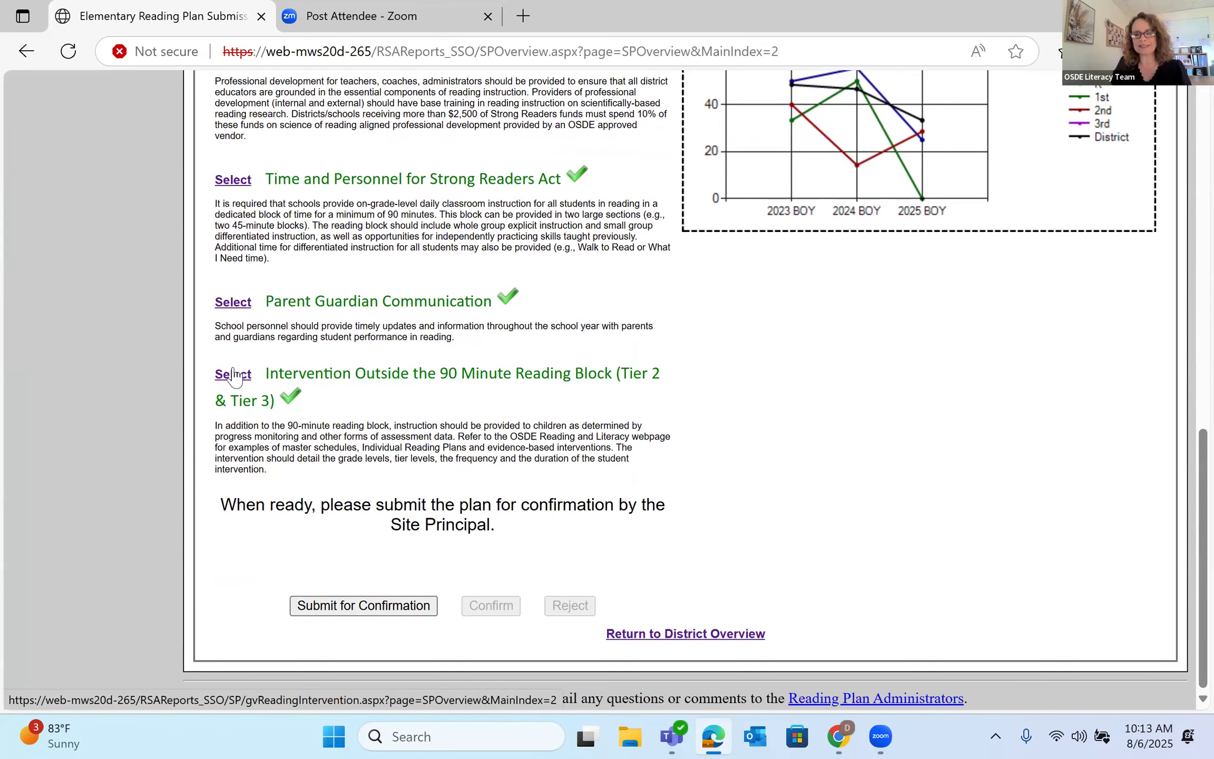
{"action": "left_click", "coordinate": [233, 375]}
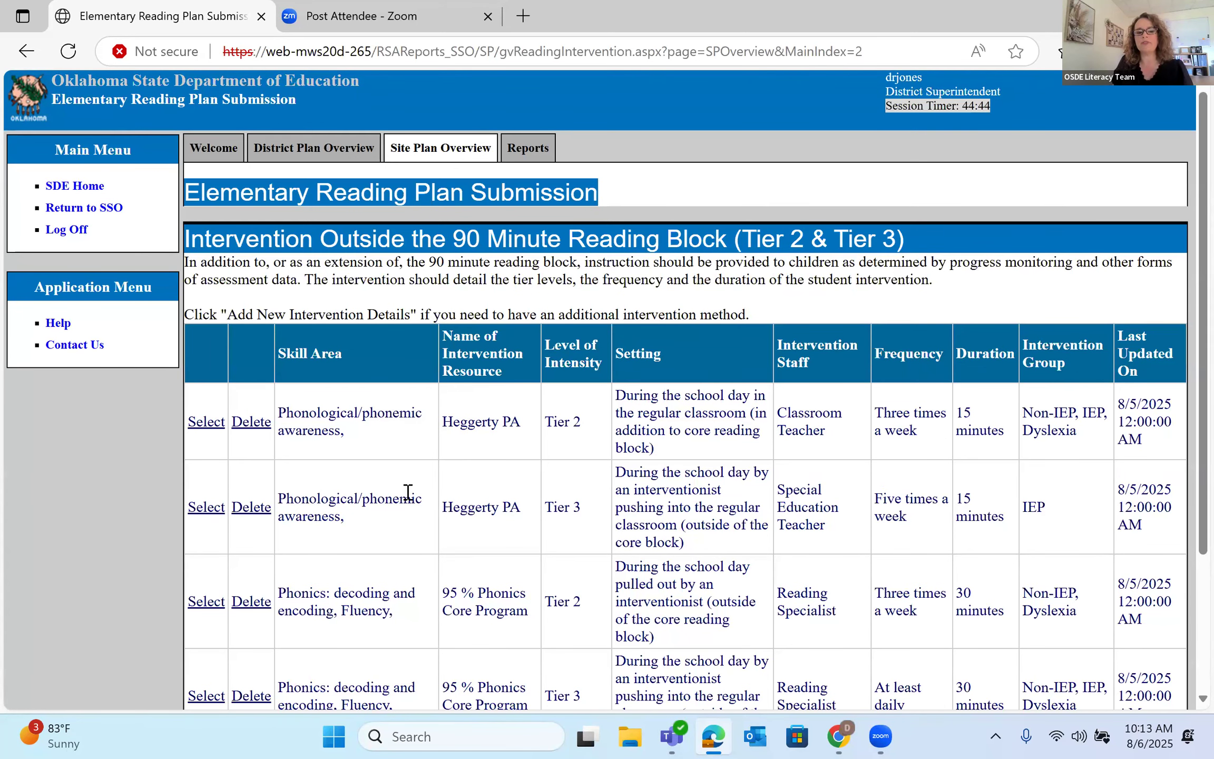
- Review the five listed Tier 2 and Tier 3 interventions, then add a new intervention entry
{"action": "scroll", "coordinate": [411, 498], "scroll_direction": "down", "scroll_amount": 3}
{"action": "scroll", "coordinate": [364, 506], "scroll_direction": "down", "scroll_amount": 1}
{"action": "scroll", "coordinate": [361, 507], "scroll_direction": "up", "scroll_amount": 2}
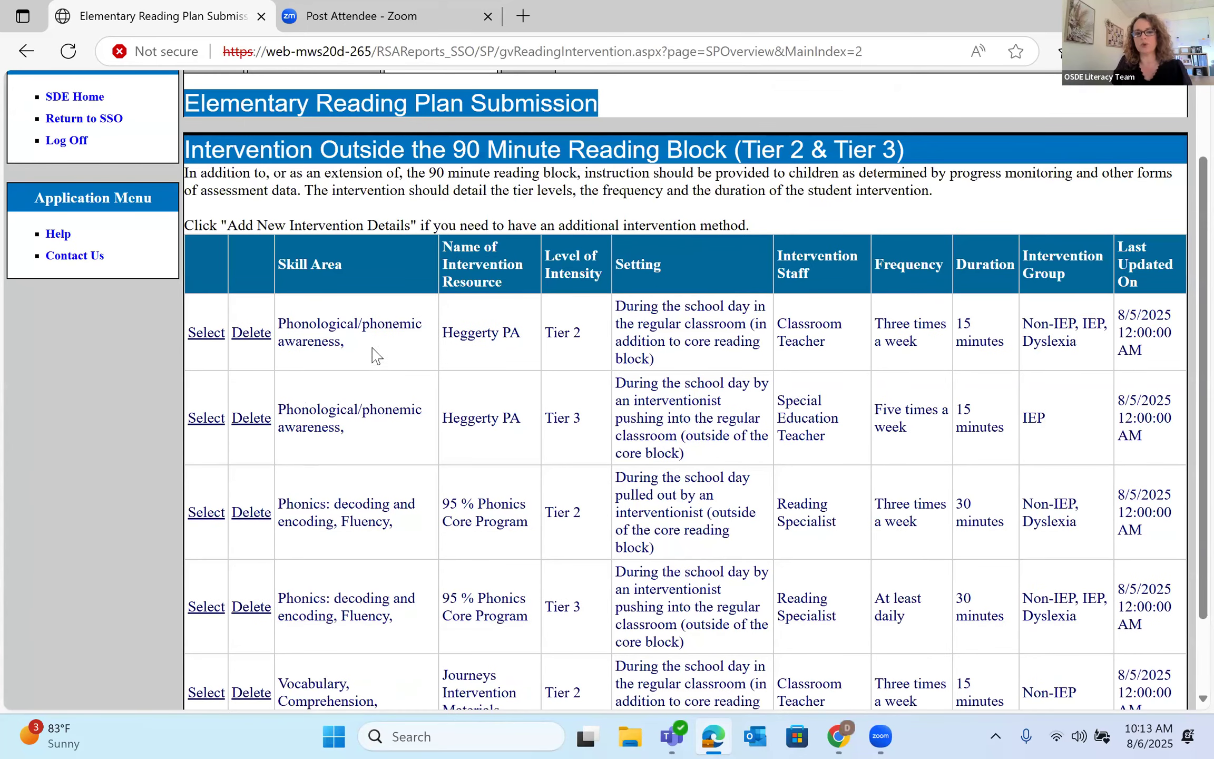
{"action": "scroll", "coordinate": [453, 422], "scroll_direction": "down", "scroll_amount": 2}
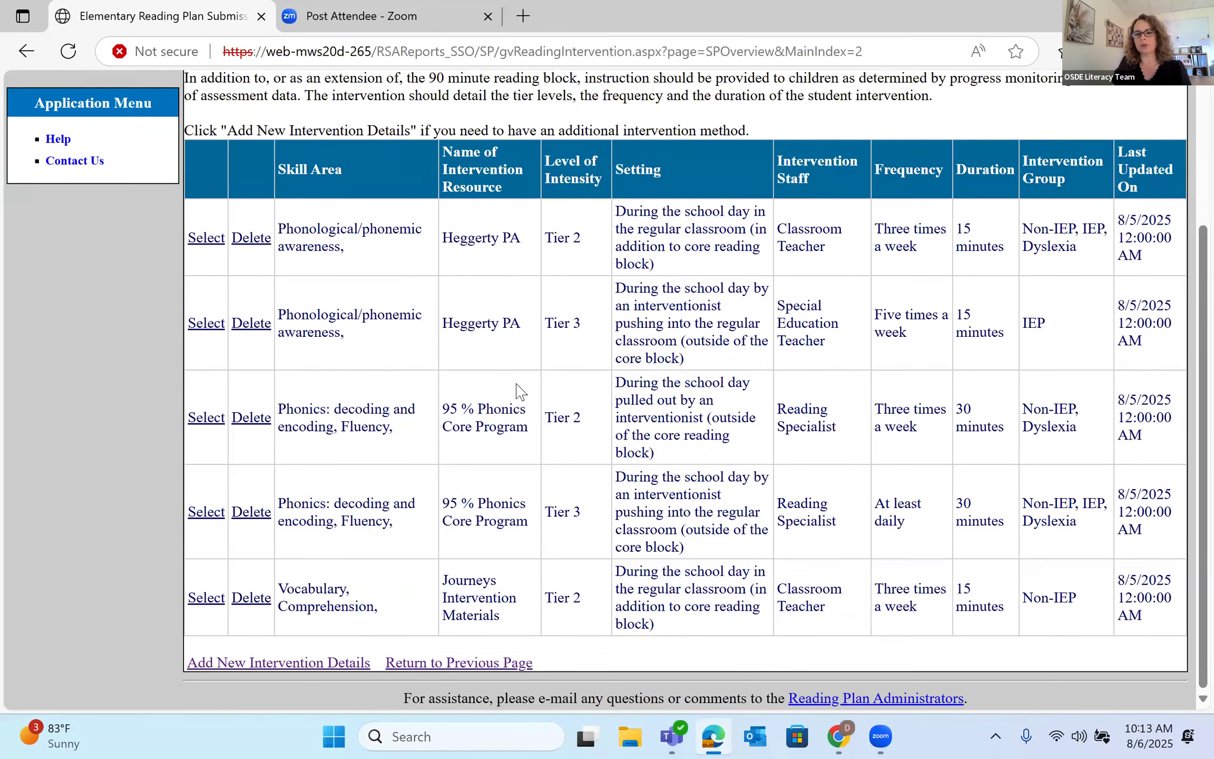
{"action": "scroll", "coordinate": [528, 385], "scroll_direction": "up", "scroll_amount": 2}
{"action": "scroll", "coordinate": [348, 183], "scroll_direction": "down", "scroll_amount": 2}
{"action": "scroll", "coordinate": [1012, 393], "scroll_direction": "up", "scroll_amount": 2}
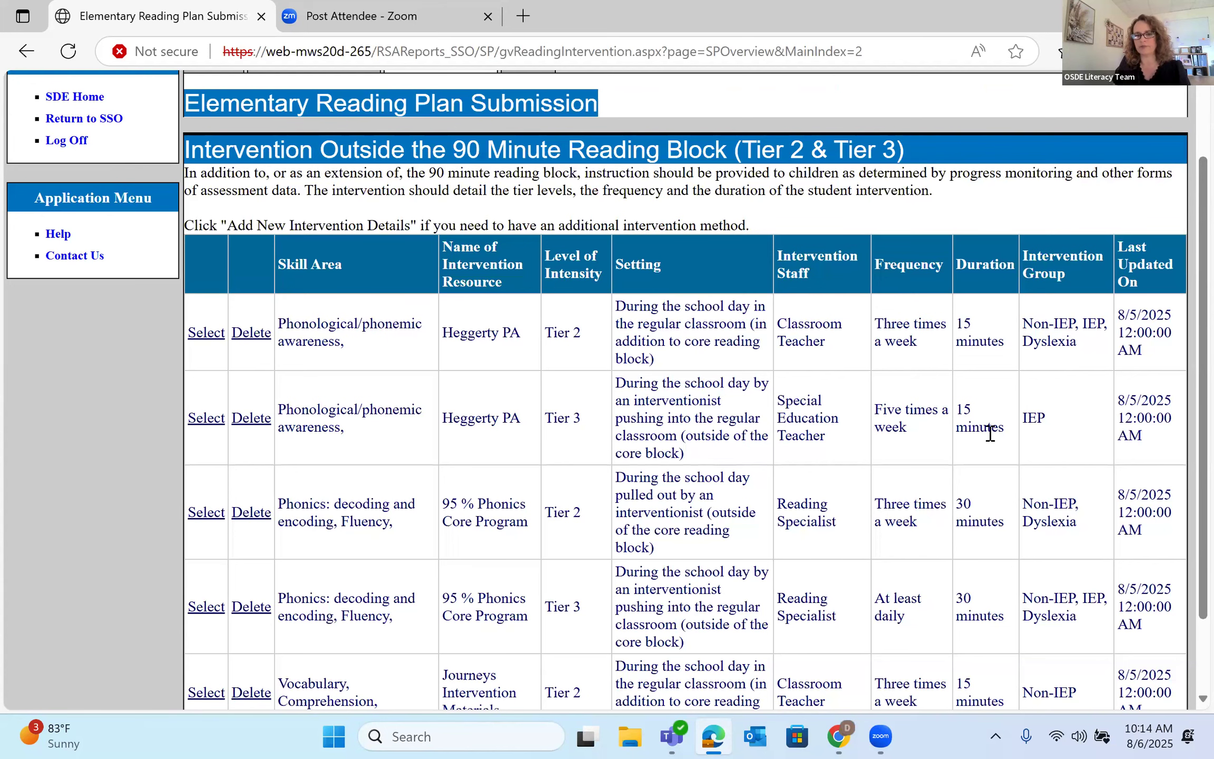
{"action": "scroll", "coordinate": [755, 475], "scroll_direction": "down", "scroll_amount": 2}
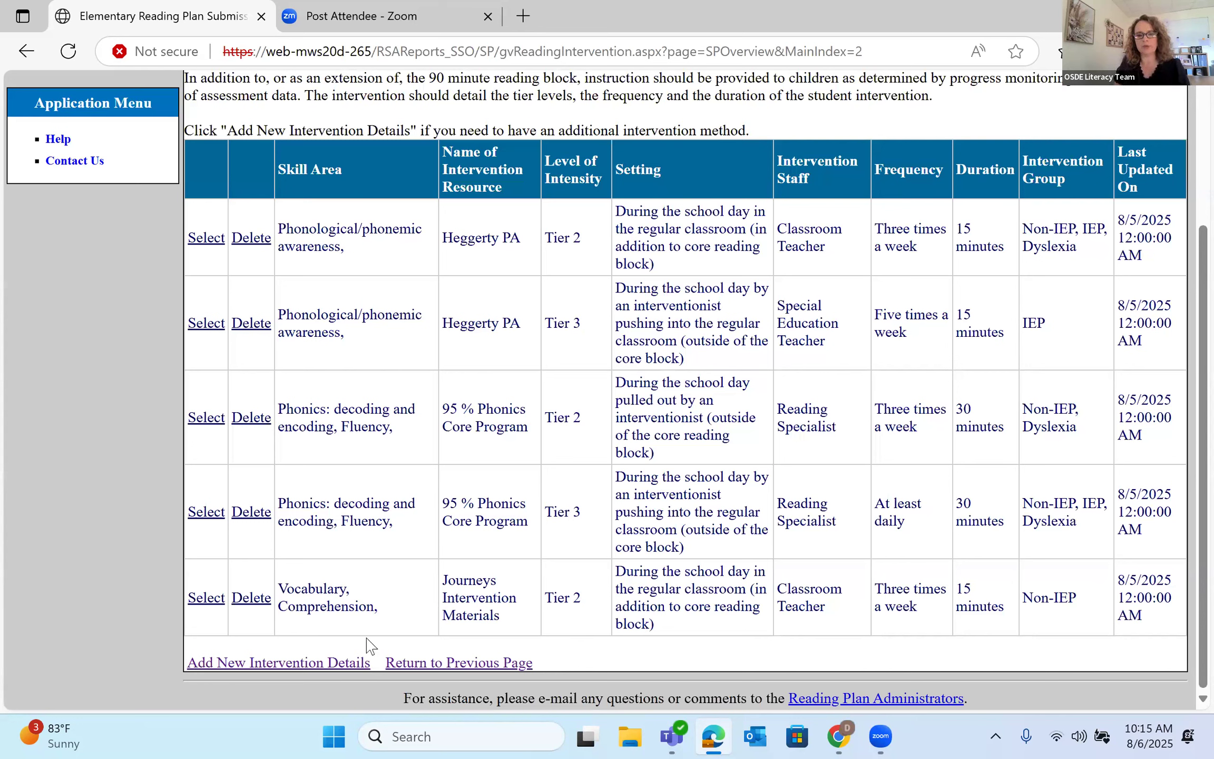
{"action": "left_click", "coordinate": [319, 667]}
- Mark Vocabulary and Comprehension as skill focus and set intensity to Tier 3
{"action": "scroll", "coordinate": [435, 452], "scroll_direction": "down", "scroll_amount": 2}
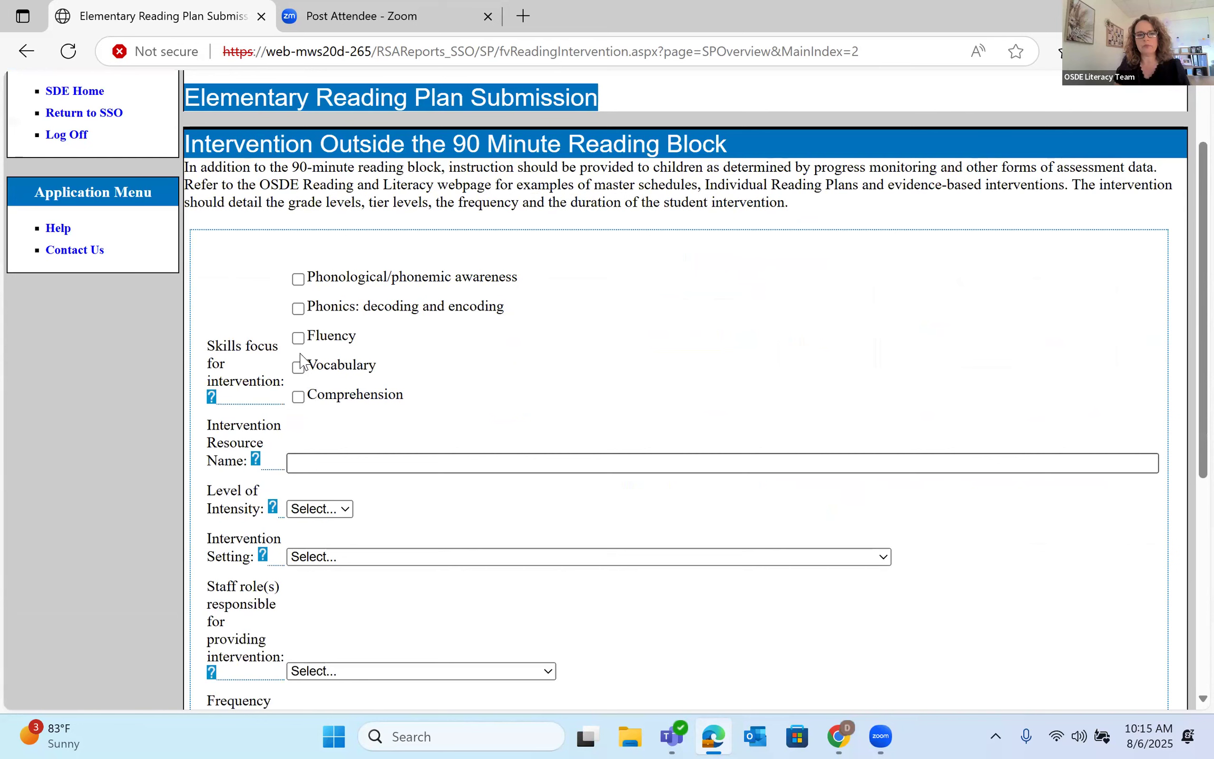
{"action": "left_click", "coordinate": [298, 368]}
{"action": "left_click", "coordinate": [300, 397]}
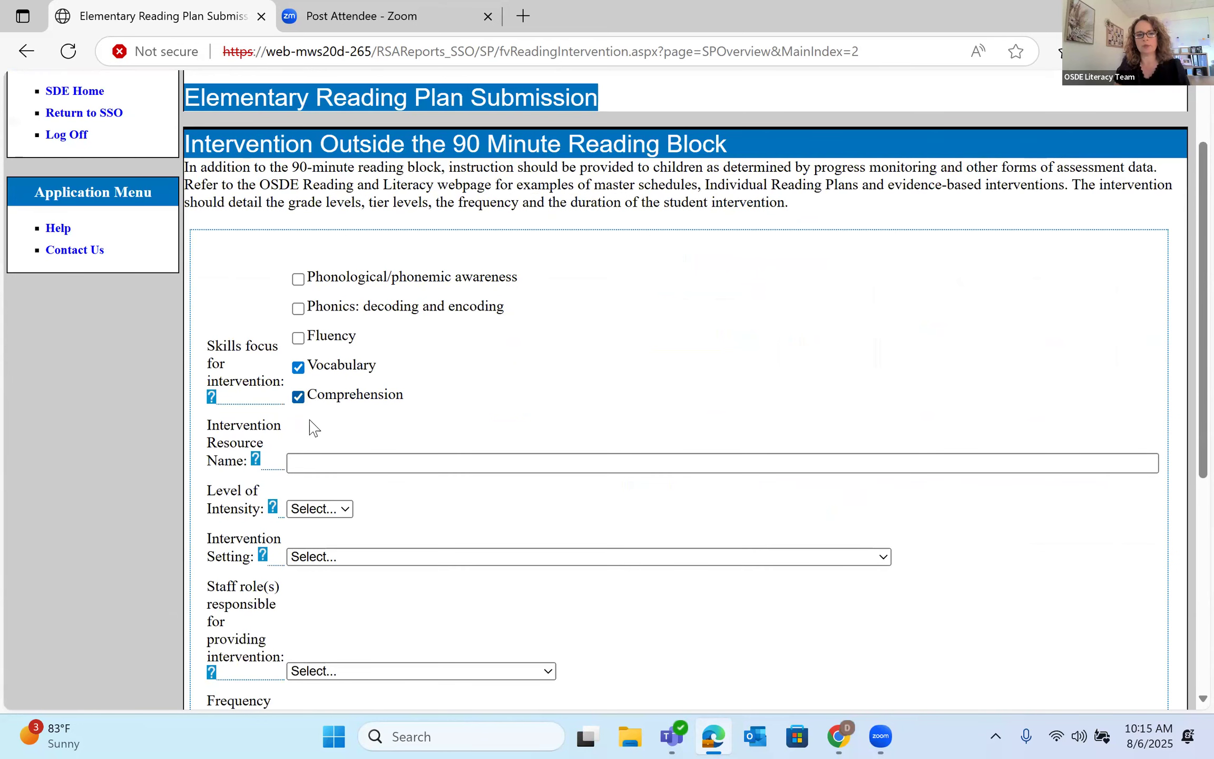
{"action": "left_click", "coordinate": [346, 511]}
{"action": "left_click", "coordinate": [330, 574]}
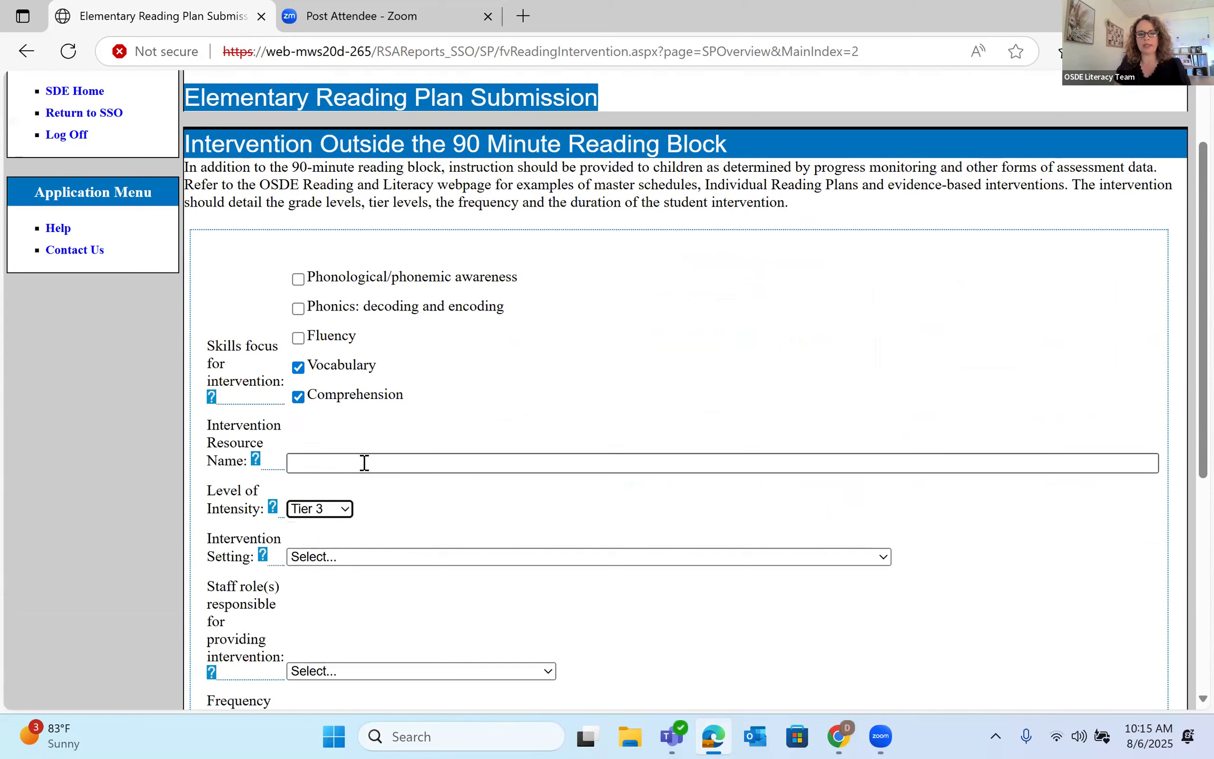
- Enter 'Journeys Intervention Materials' as the intervention resource name
{"action": "left_click", "coordinate": [364, 463]}
{"action": "type", "text": "JOurney"}
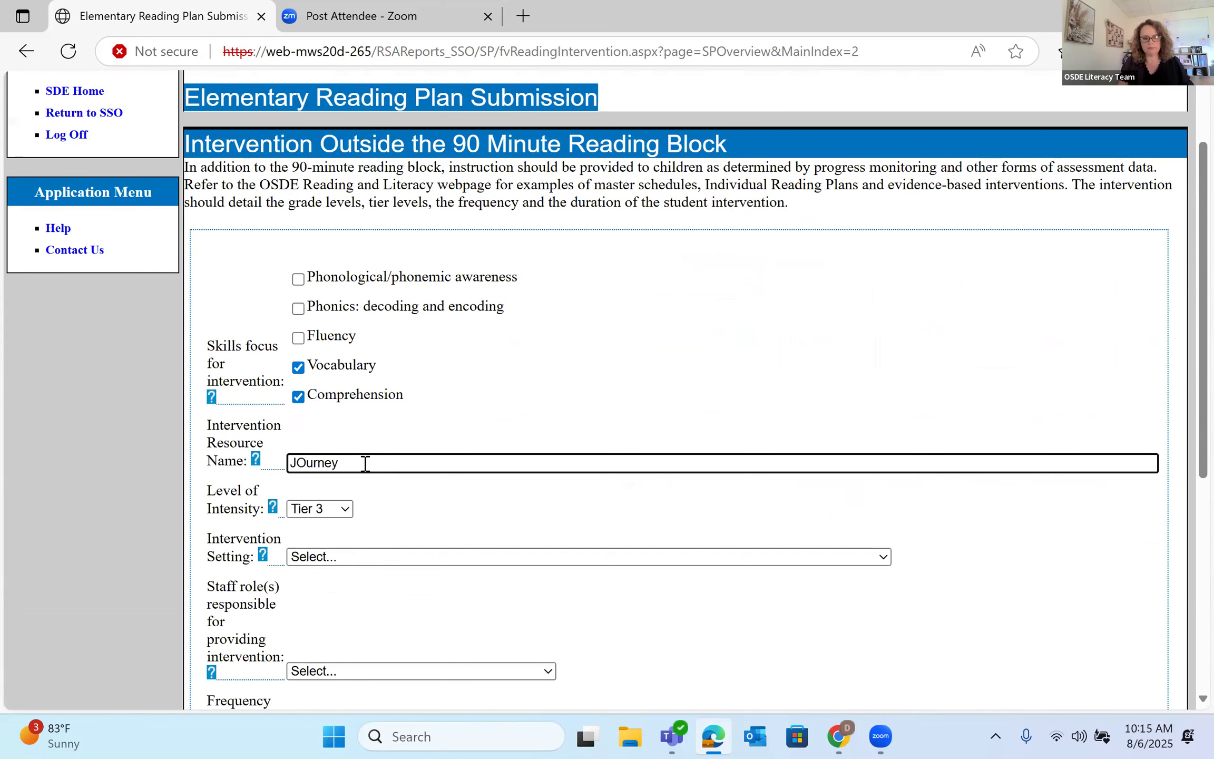
{"action": "key", "text": "BackSpace"}
{"action": "key", "text": "BackSpace"}
{"action": "key", "text": "BackSpace"}
{"action": "key", "text": "BackSpace"}
{"action": "key", "text": "BackSpace"}
{"action": "key", "text": "BackSpace"}
{"action": "type", "text": "ourneys In"}
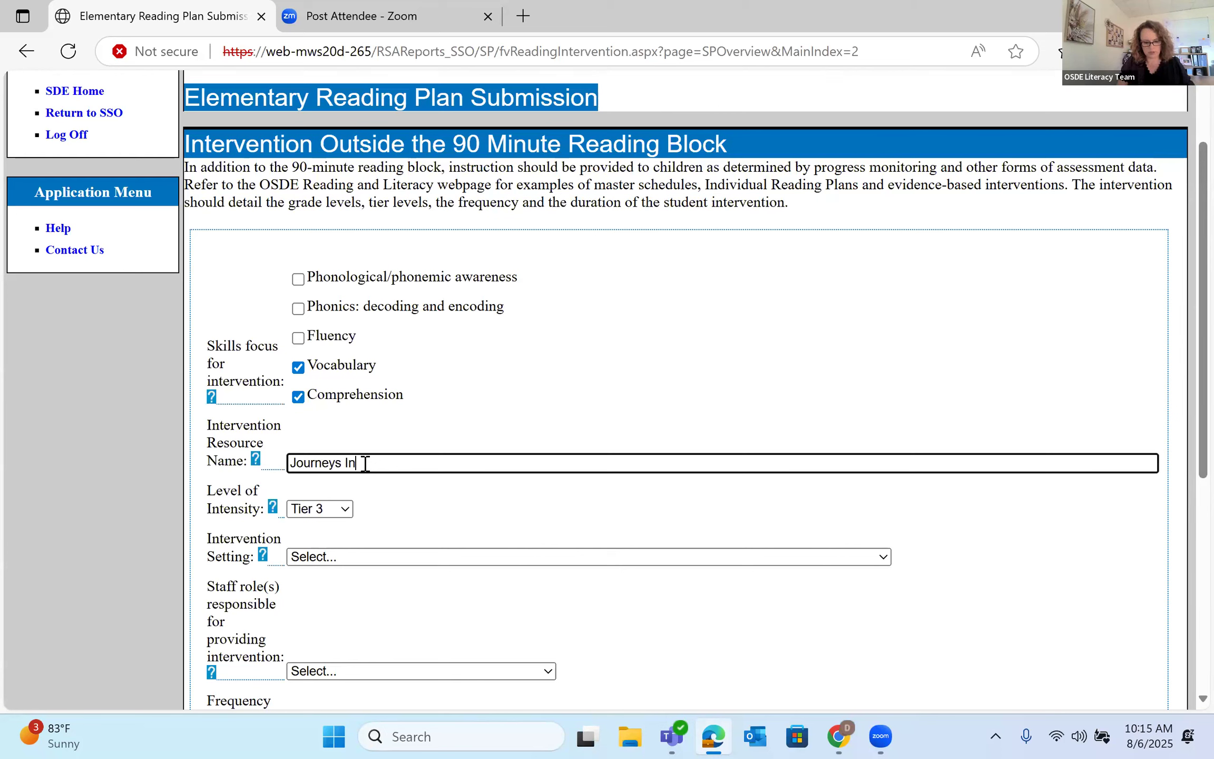
{"action": "type", "text": "tervention M"}
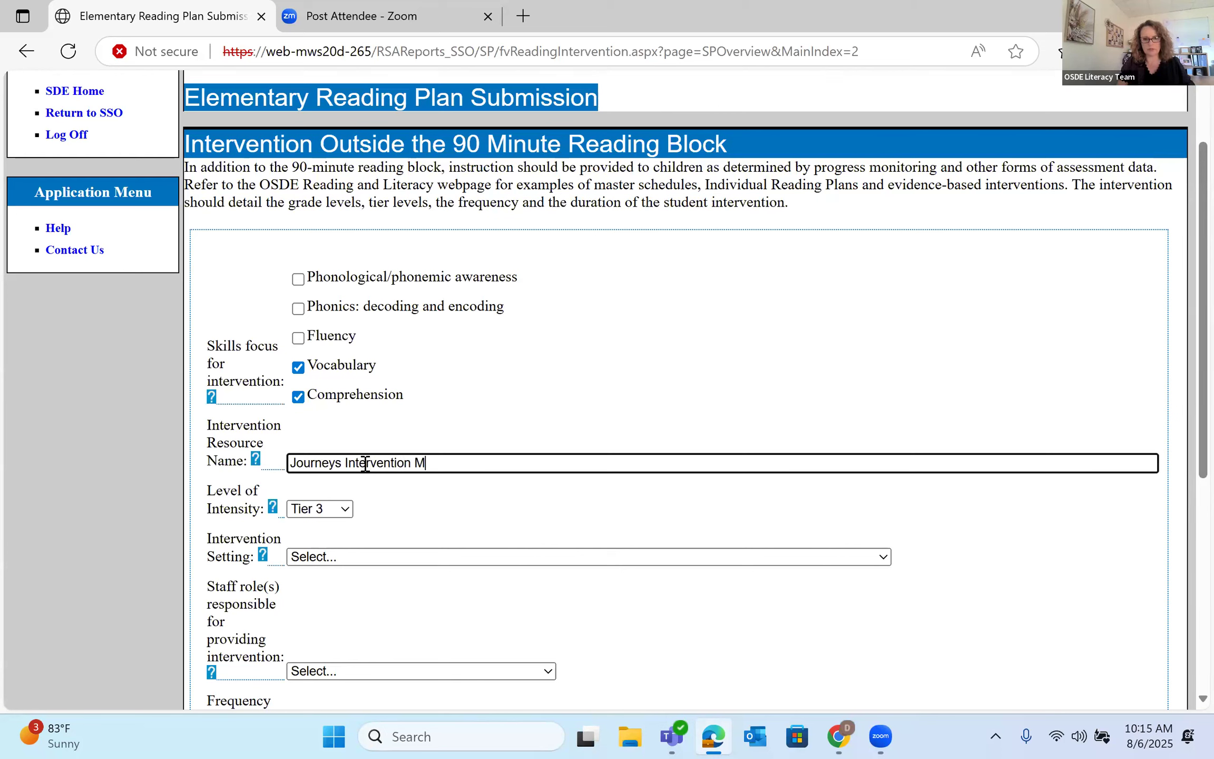
{"action": "type", "text": "aterials"}
{"action": "scroll", "coordinate": [420, 526], "scroll_direction": "down", "scroll_amount": 1}
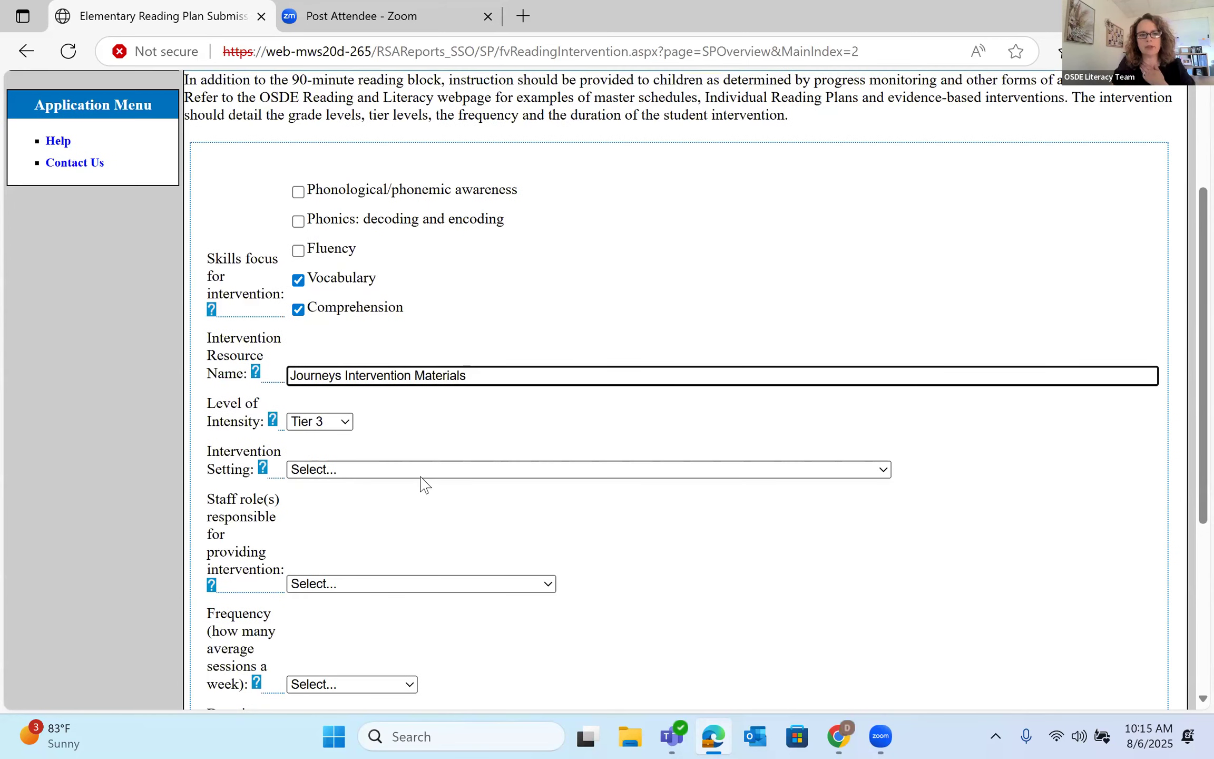
- Set the setting to the regular classroom during school, with the Reading Specialist responsible
{"action": "left_click", "coordinate": [424, 460]}
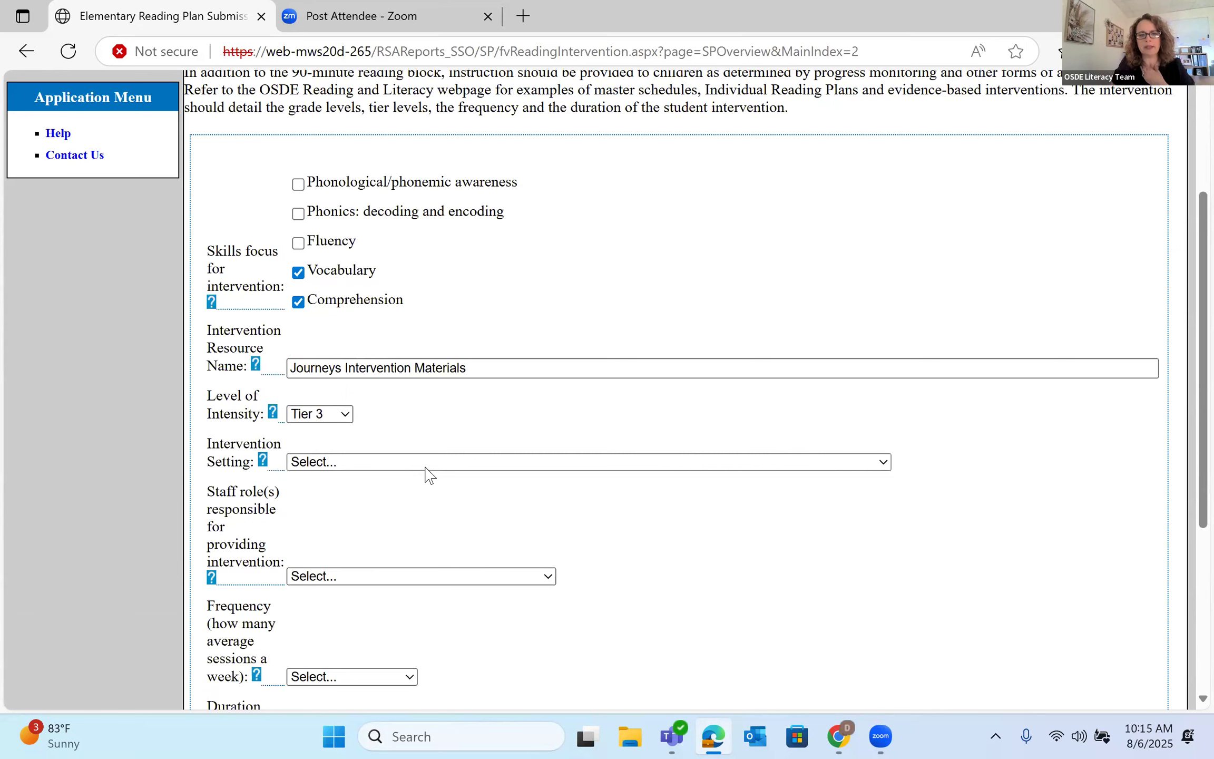
{"action": "left_click", "coordinate": [426, 468]}
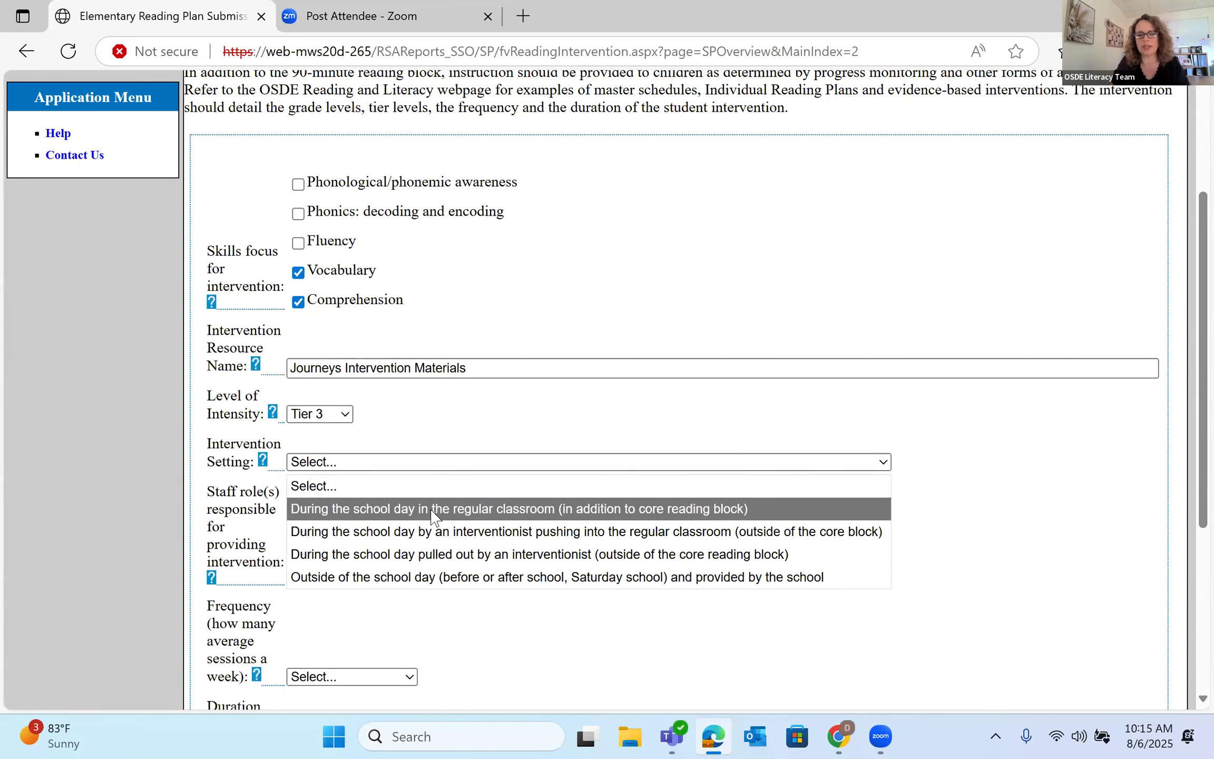
{"action": "left_click", "coordinate": [433, 511]}
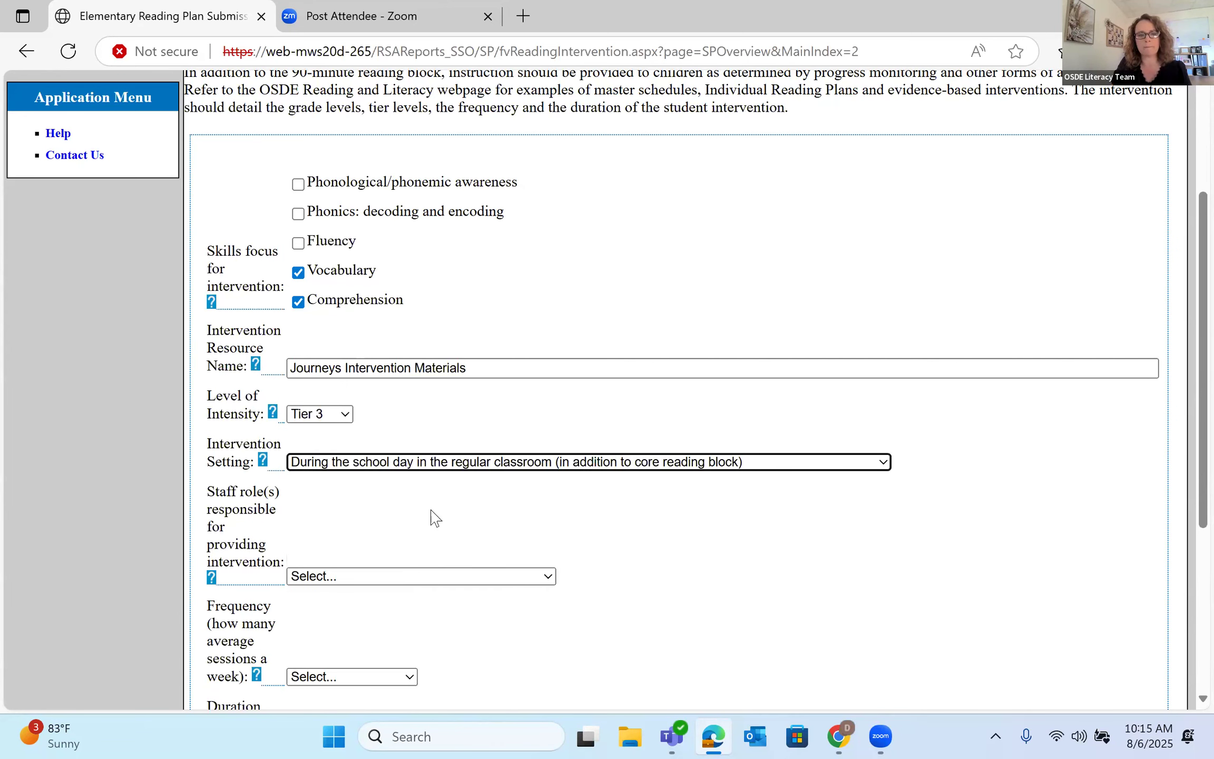
{"action": "scroll", "coordinate": [433, 516], "scroll_direction": "down", "scroll_amount": 2}
{"action": "left_click", "coordinate": [496, 482]}
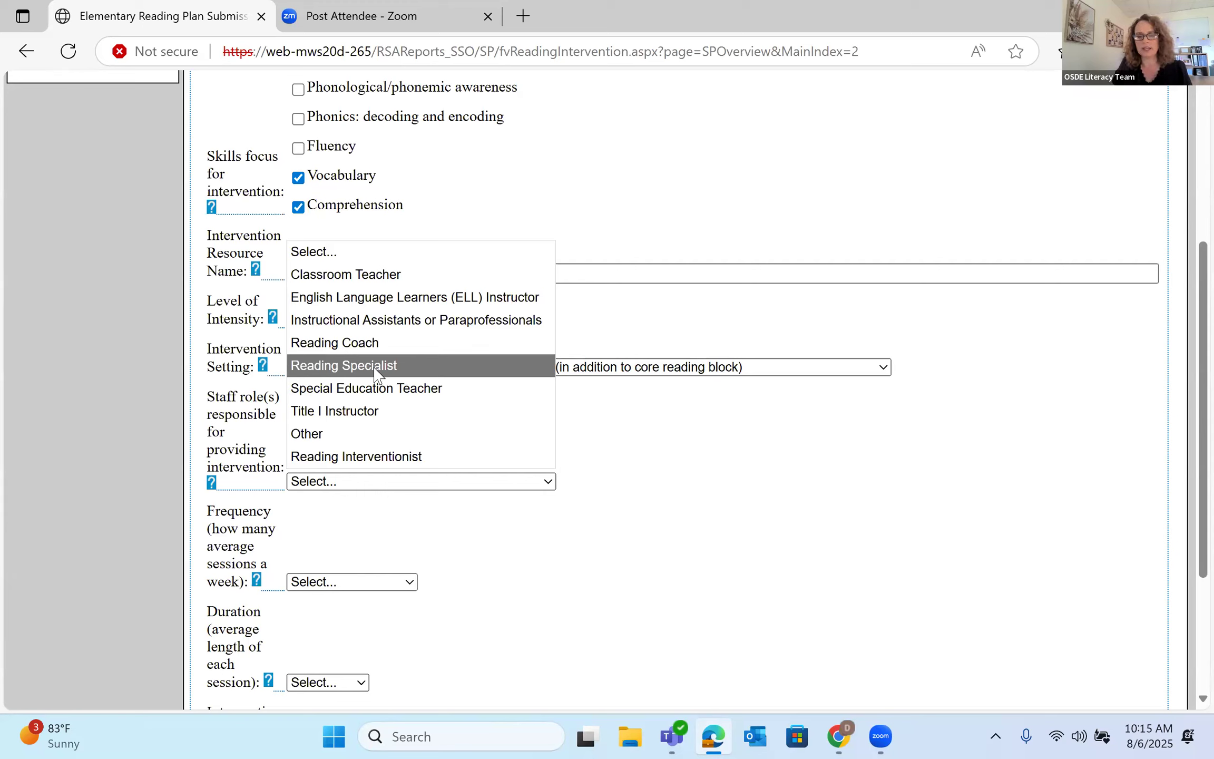
{"action": "left_click", "coordinate": [375, 366]}
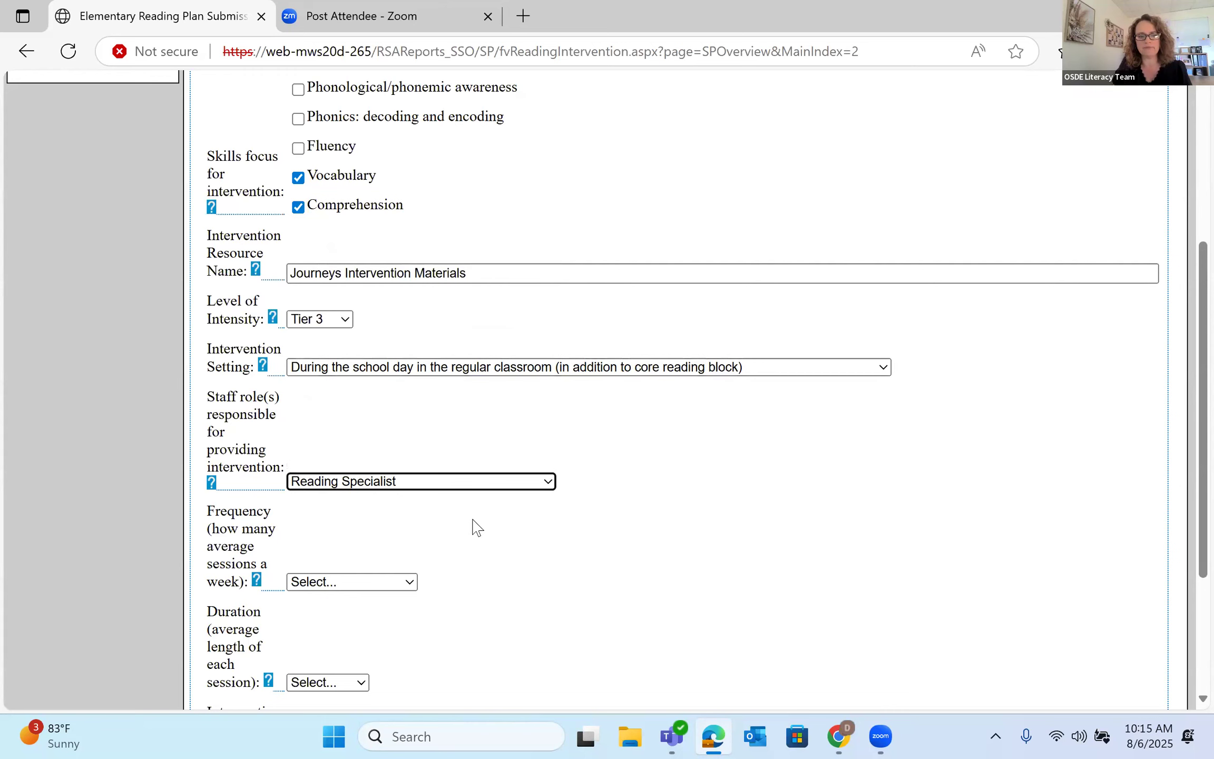
- Schedule sessions three times a week at 15 minutes each
{"action": "scroll", "coordinate": [390, 506], "scroll_direction": "down", "scroll_amount": 2}
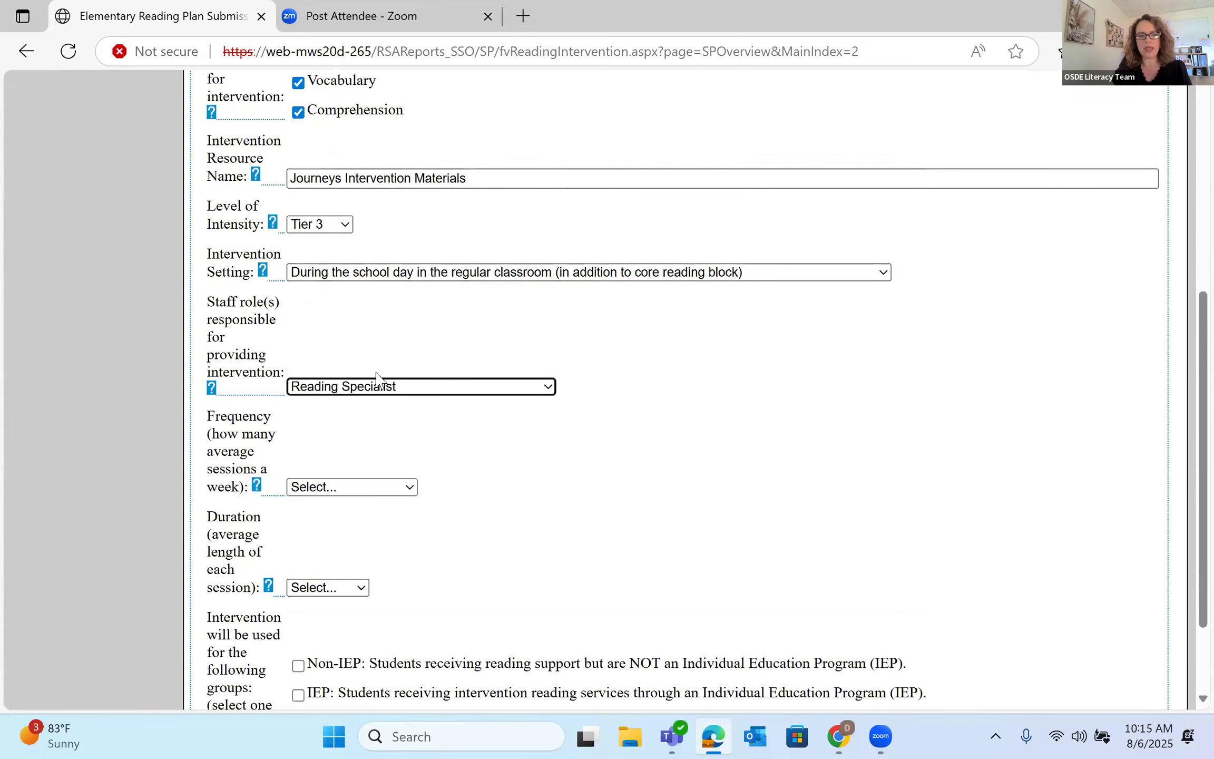
{"action": "left_click", "coordinate": [414, 489]}
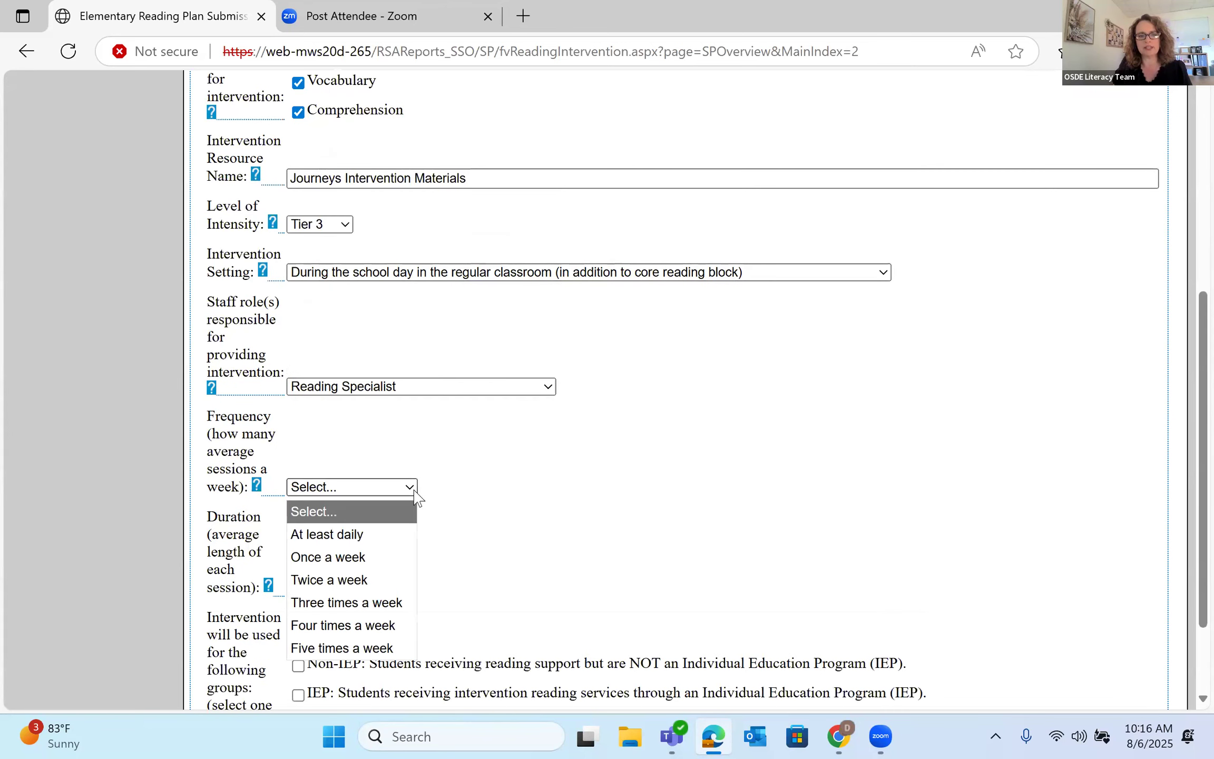
{"action": "left_click", "coordinate": [378, 604]}
{"action": "scroll", "coordinate": [499, 543], "scroll_direction": "down", "scroll_amount": 2}
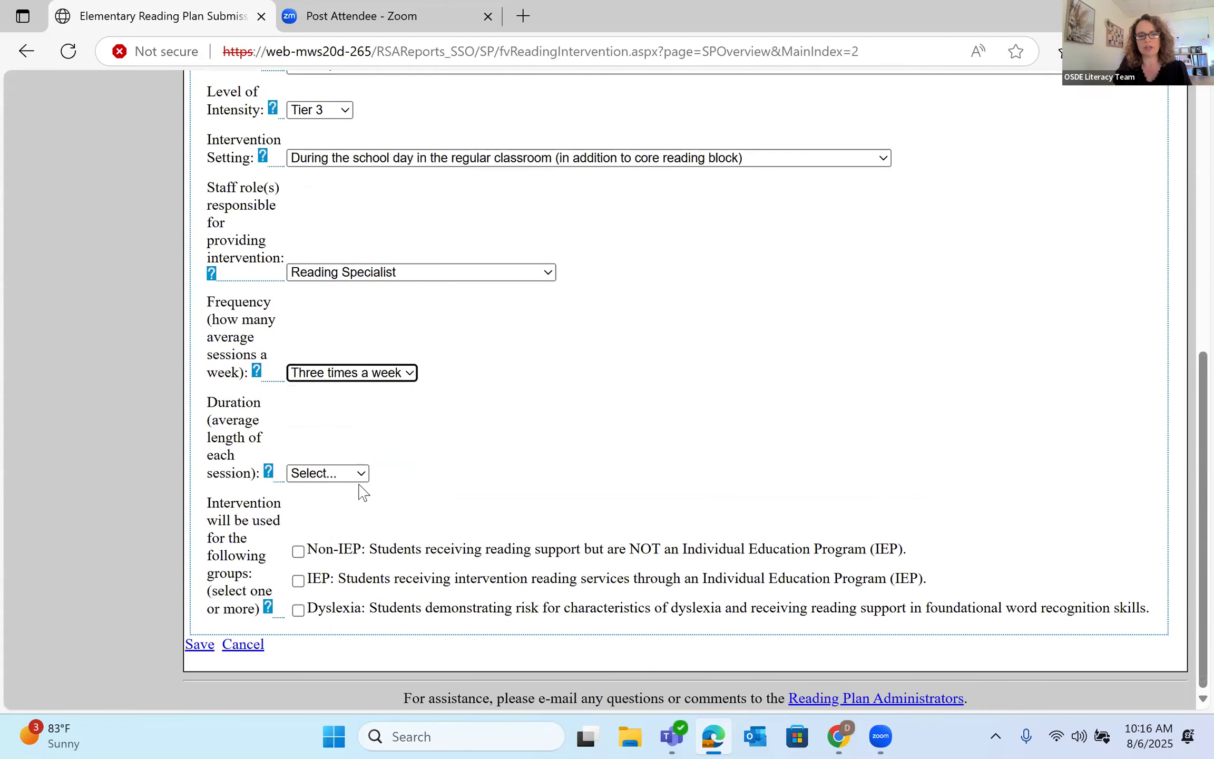
{"action": "left_click", "coordinate": [362, 473]}
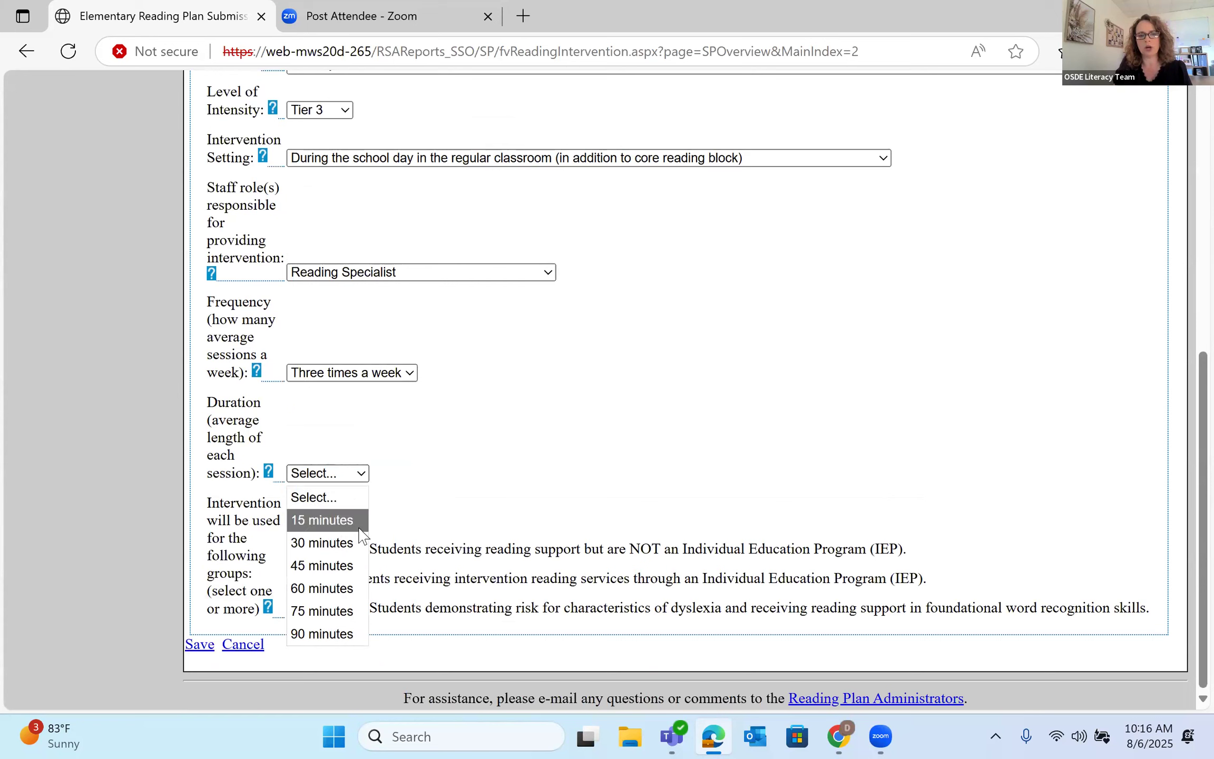
{"action": "left_click", "coordinate": [352, 521]}
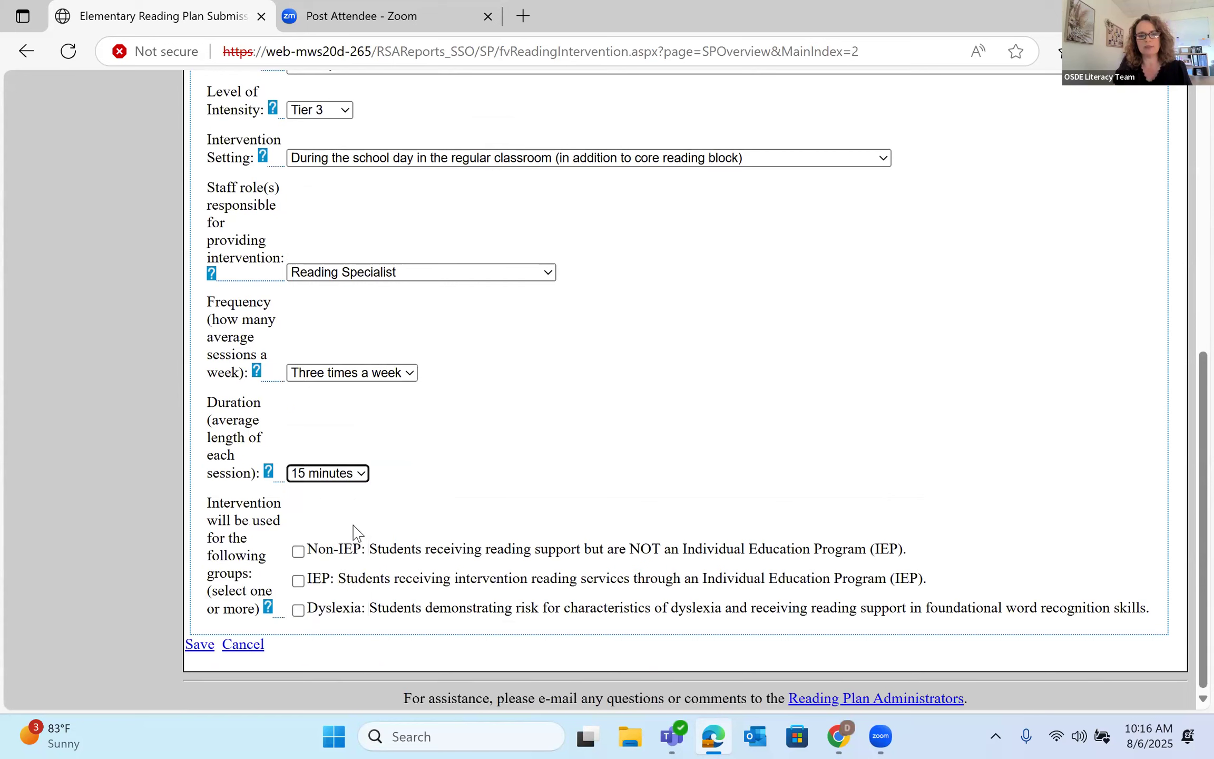
- Include Non-IEP, IEP and dyslexia-risk students, then save the Tier 3 intervention
{"action": "left_click", "coordinate": [298, 551]}
{"action": "left_click", "coordinate": [299, 581]}
{"action": "left_click", "coordinate": [298, 610]}
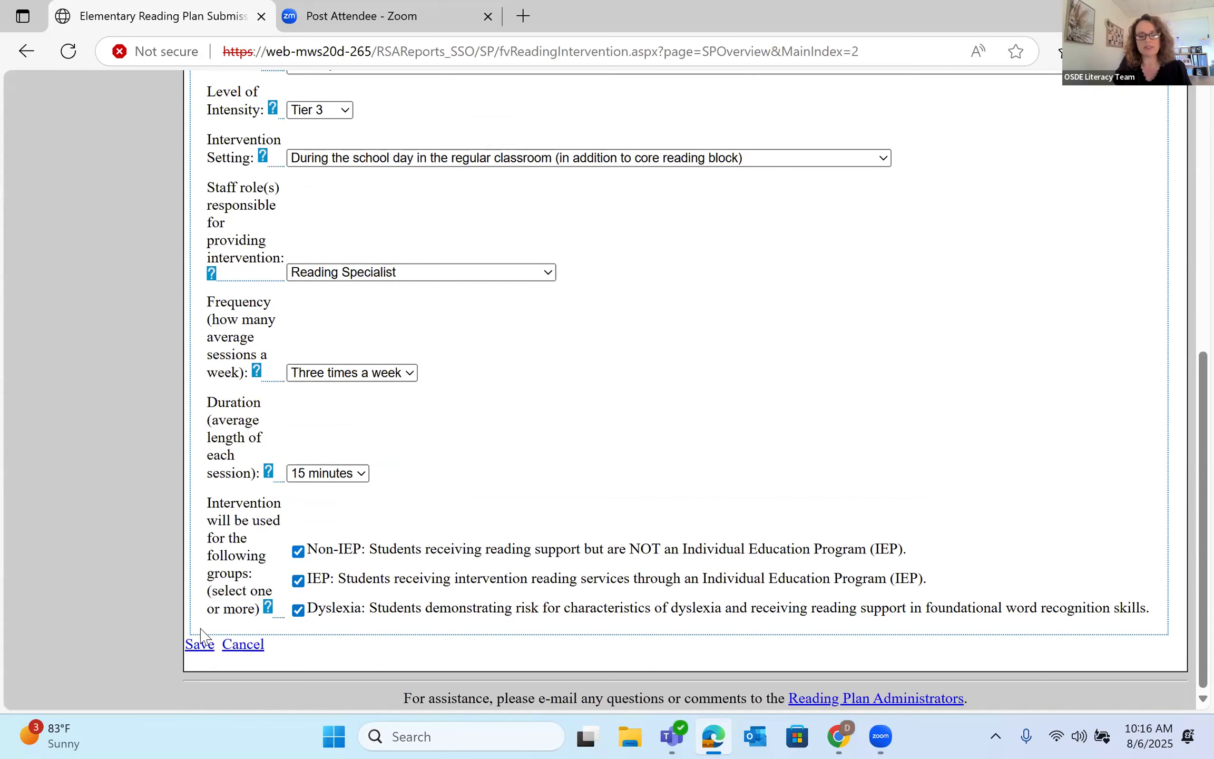
{"action": "left_click", "coordinate": [201, 645]}
- Go back from the intervention table to the site plan overview
{"action": "scroll", "coordinate": [691, 428], "scroll_direction": "down", "scroll_amount": 3}
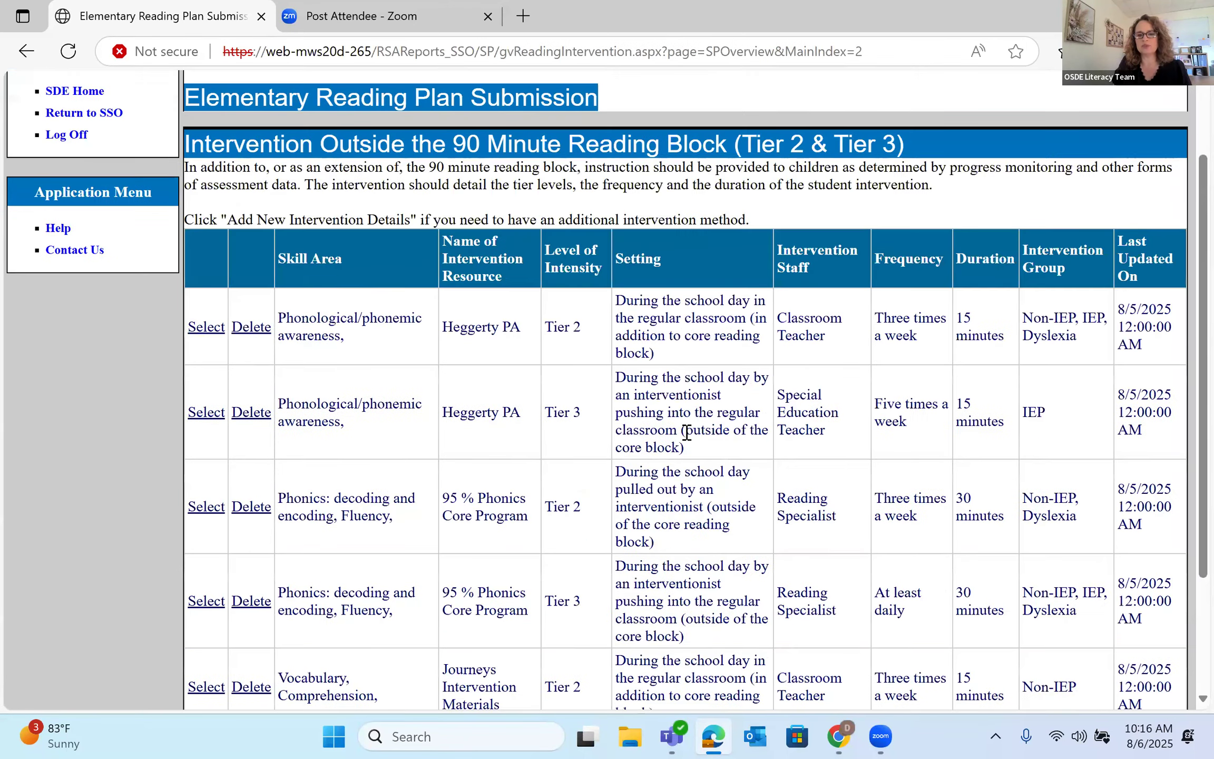
{"action": "scroll", "coordinate": [619, 519], "scroll_direction": "down", "scroll_amount": 2}
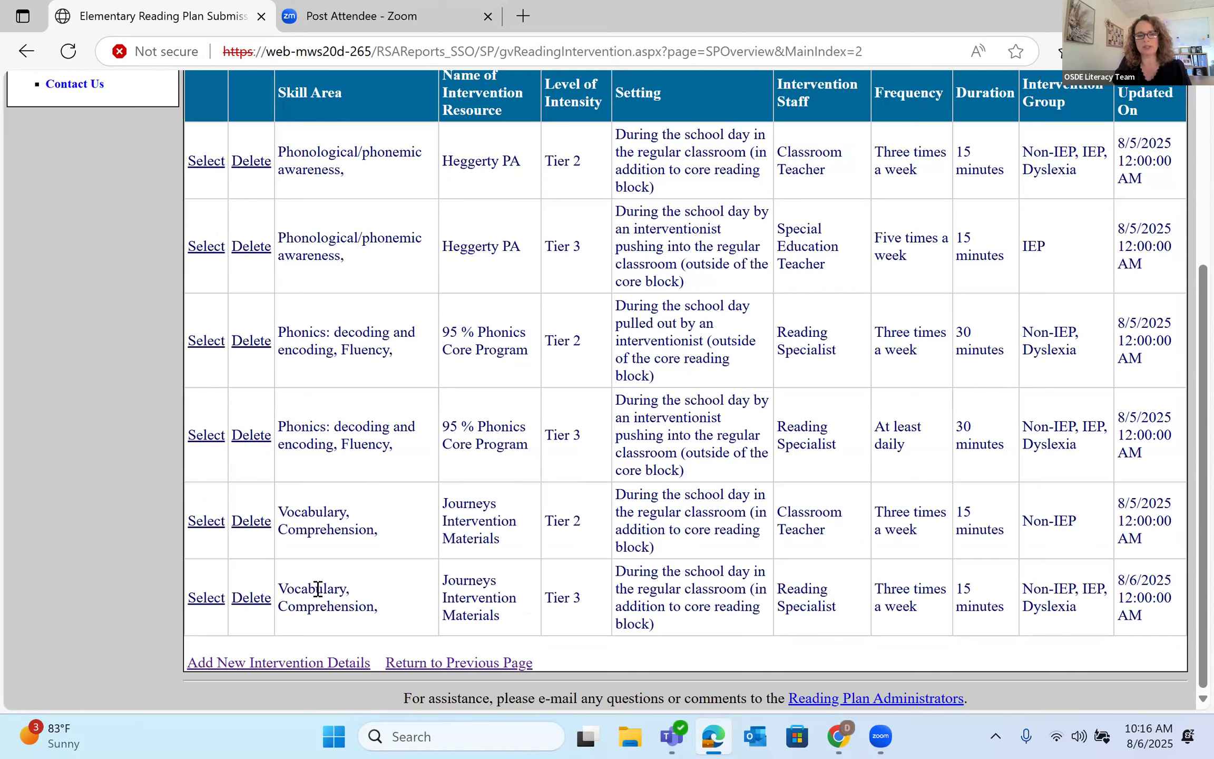
{"action": "left_click", "coordinate": [428, 664]}
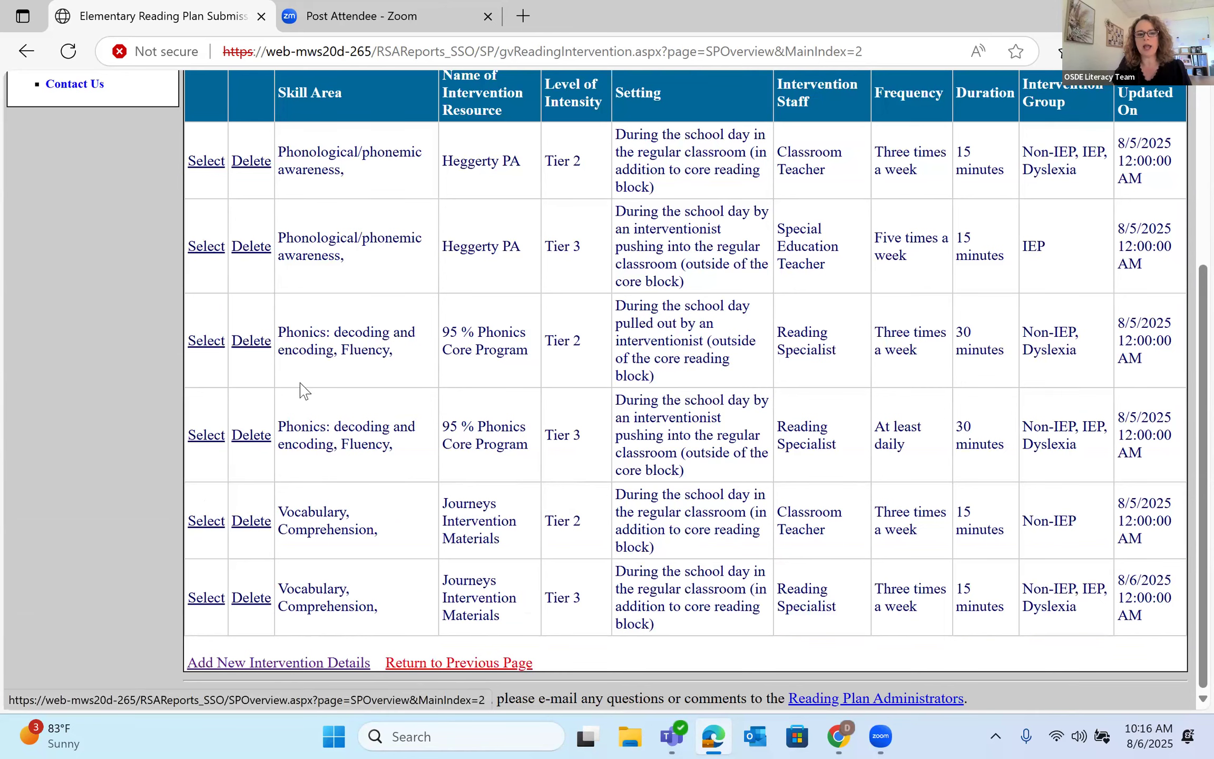
{"action": "scroll", "coordinate": [392, 483], "scroll_direction": "down", "scroll_amount": 5}
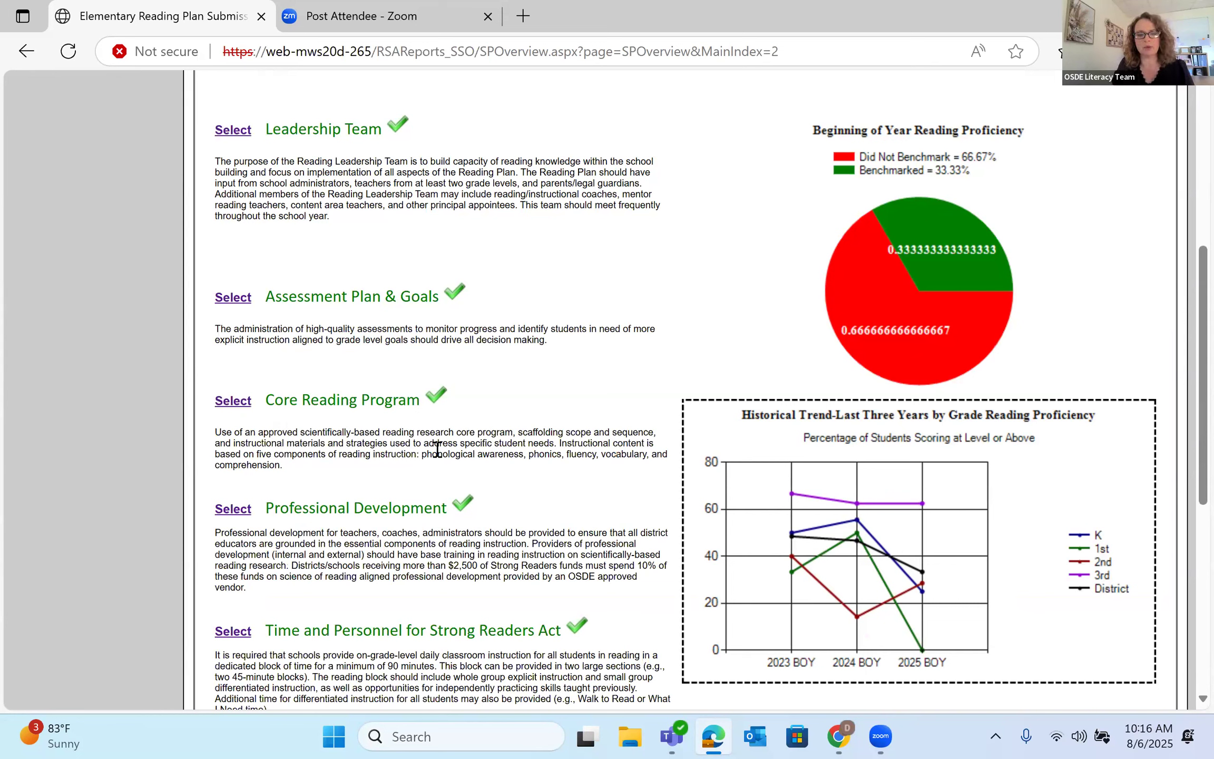
- Submit the LOWREY site plan for confirmation and confirm it to lock it
{"action": "scroll", "coordinate": [437, 449], "scroll_direction": "down", "scroll_amount": 2}
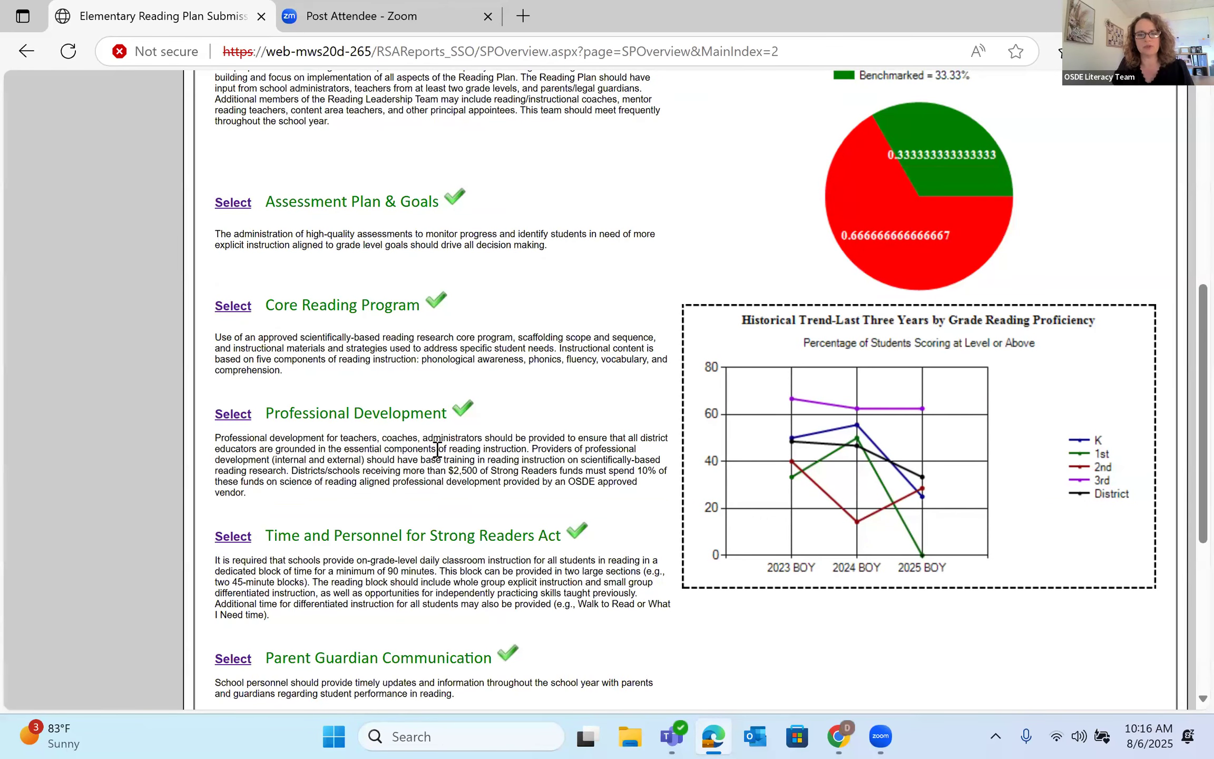
{"action": "scroll", "coordinate": [437, 449], "scroll_direction": "down", "scroll_amount": 5}
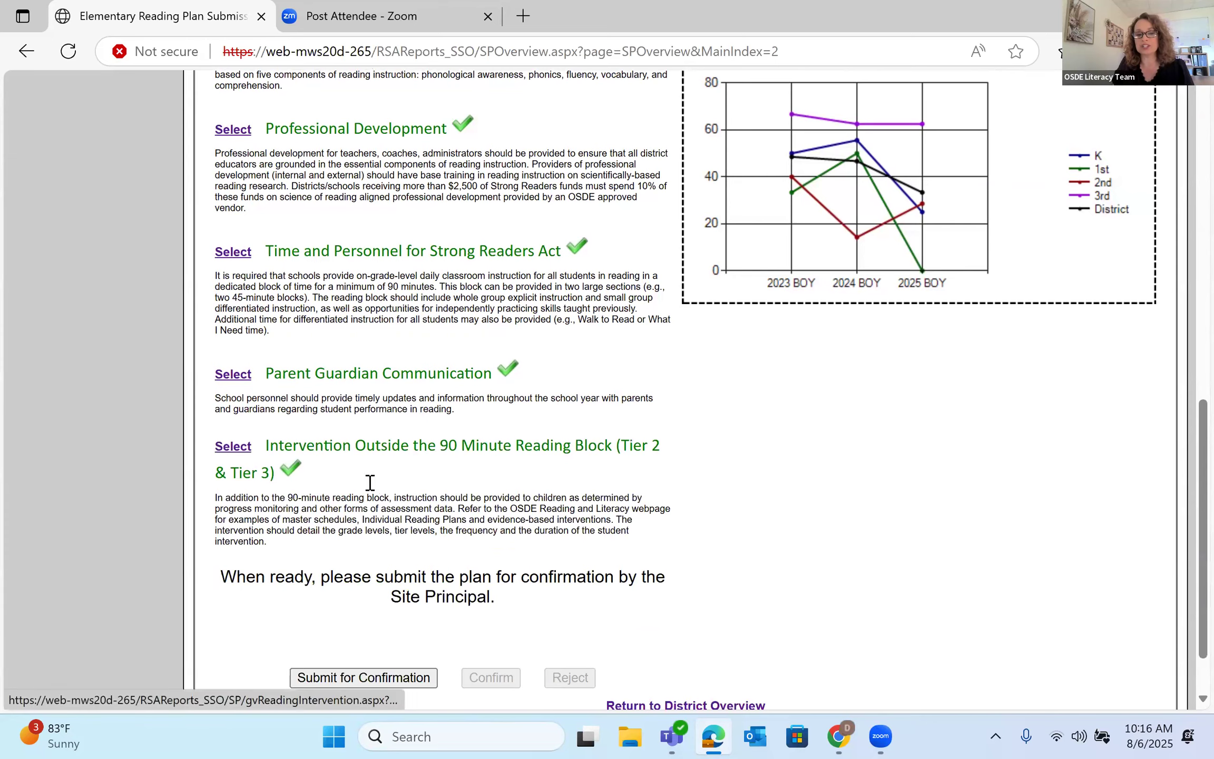
{"action": "scroll", "coordinate": [383, 503], "scroll_direction": "up", "scroll_amount": 1}
{"action": "scroll", "coordinate": [383, 504], "scroll_direction": "up", "scroll_amount": 7}
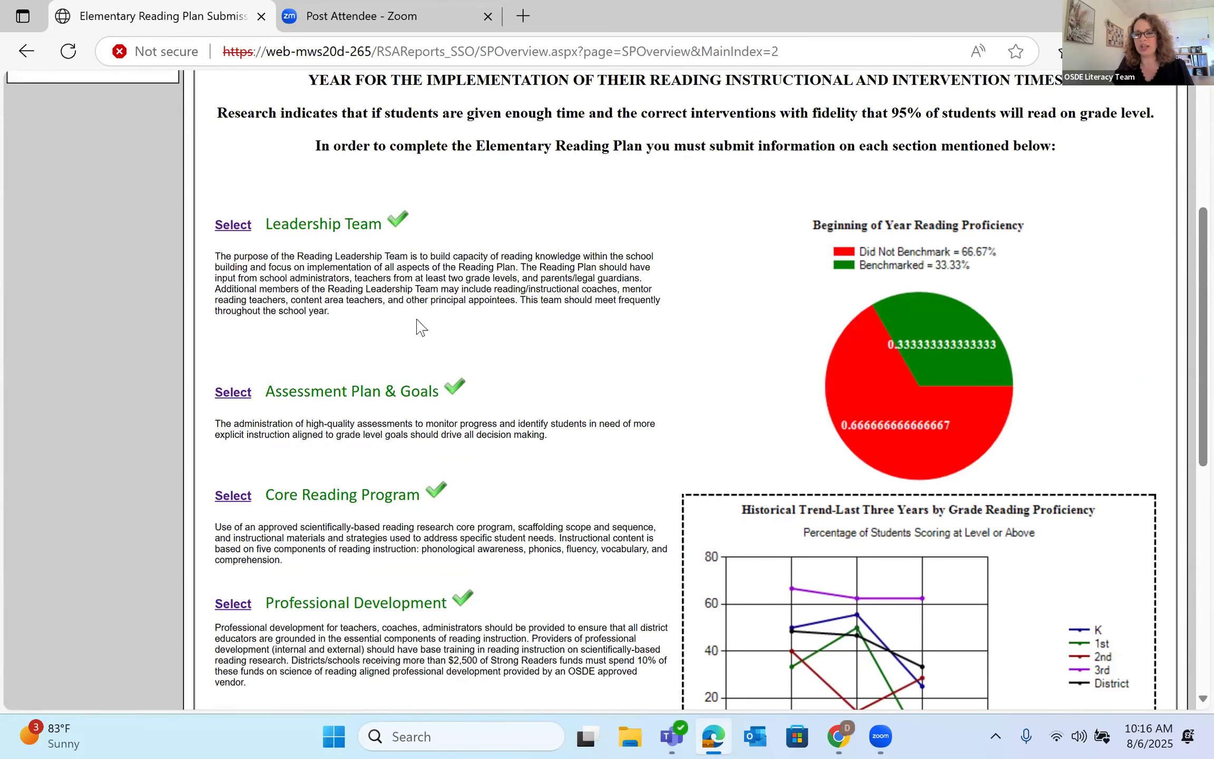
{"action": "scroll", "coordinate": [418, 369], "scroll_direction": "down", "scroll_amount": 3}
{"action": "scroll", "coordinate": [413, 421], "scroll_direction": "down", "scroll_amount": 5}
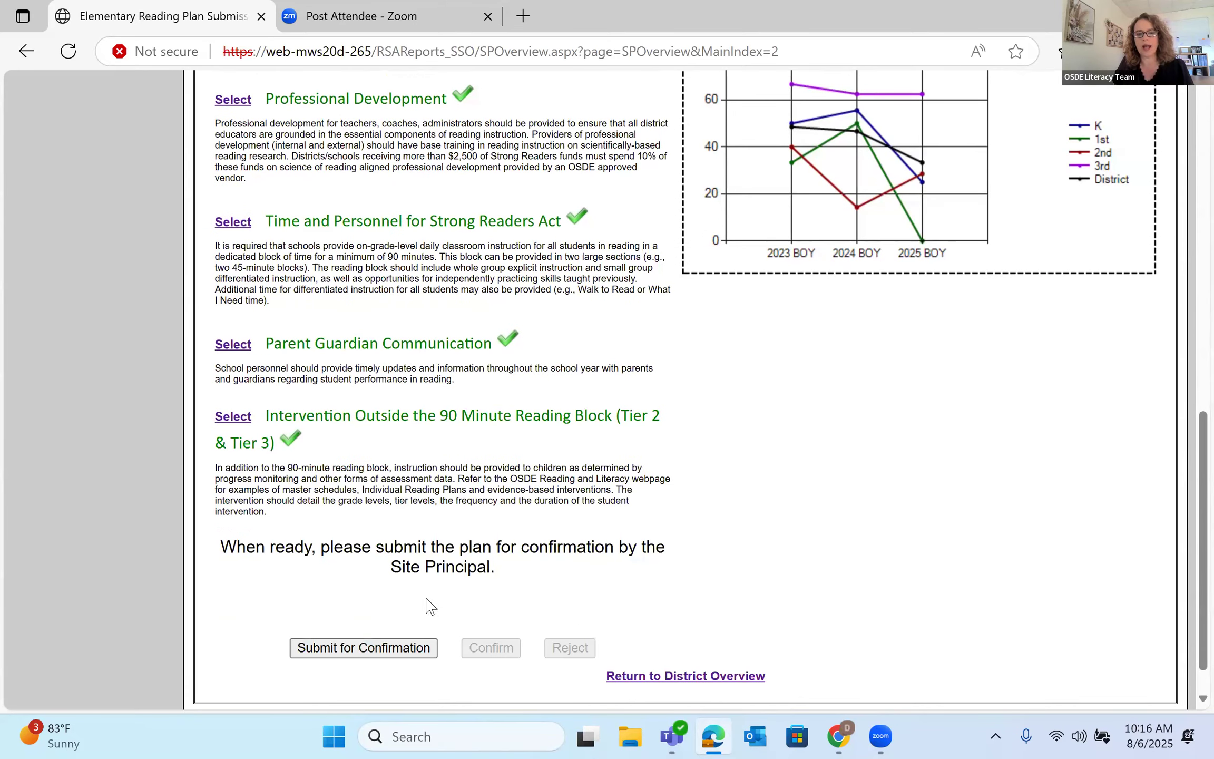
{"action": "scroll", "coordinate": [425, 602], "scroll_direction": "down", "scroll_amount": 1}
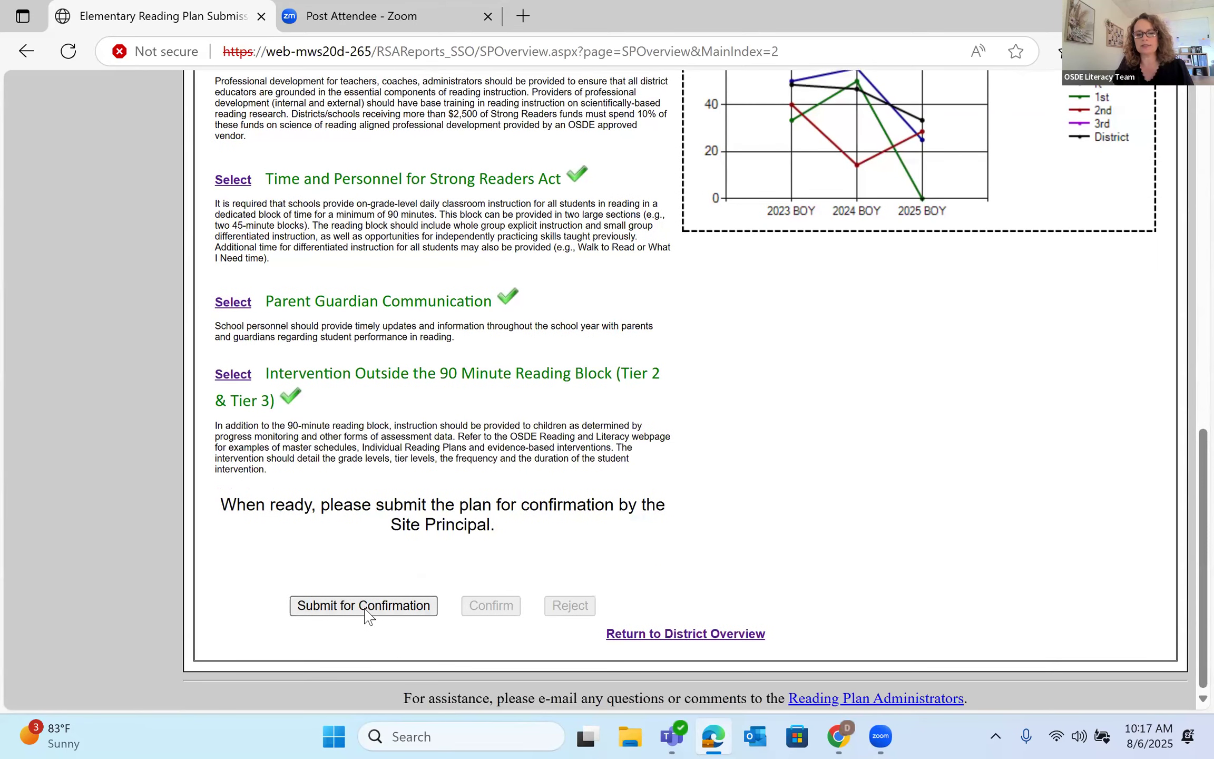
{"action": "left_click", "coordinate": [363, 606]}
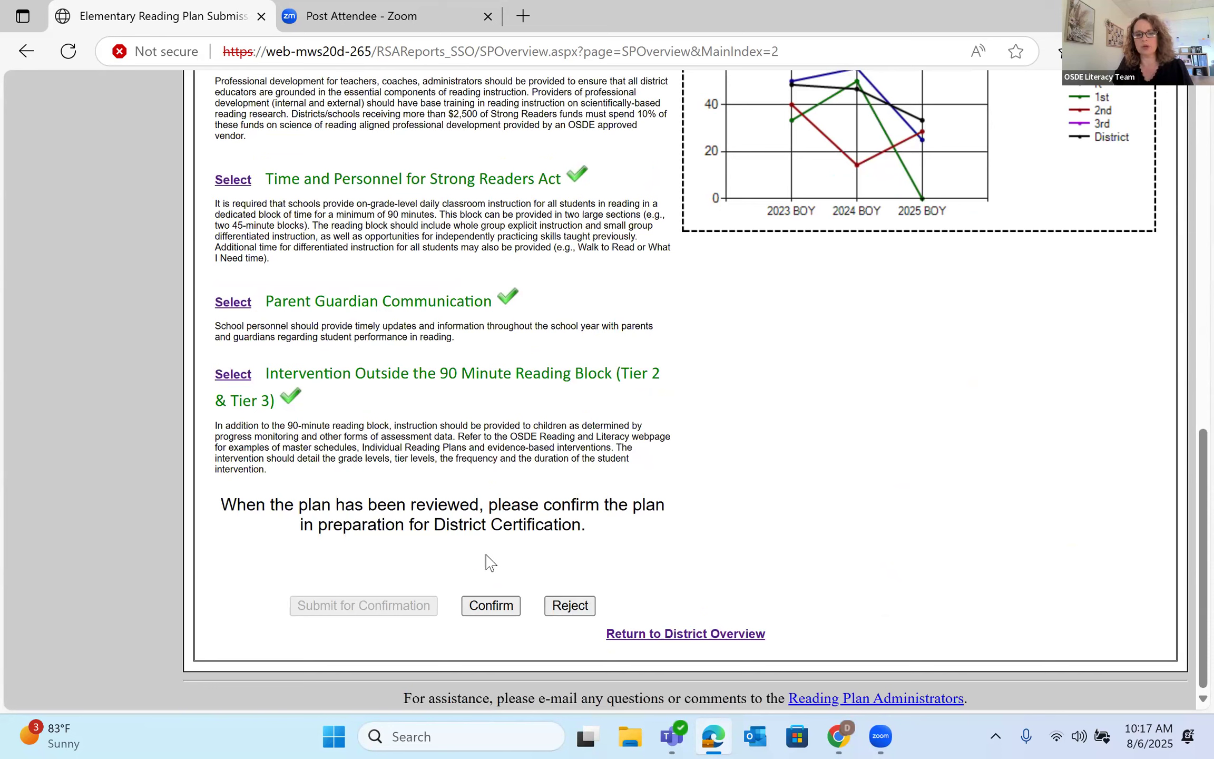
{"action": "left_click", "coordinate": [499, 609]}
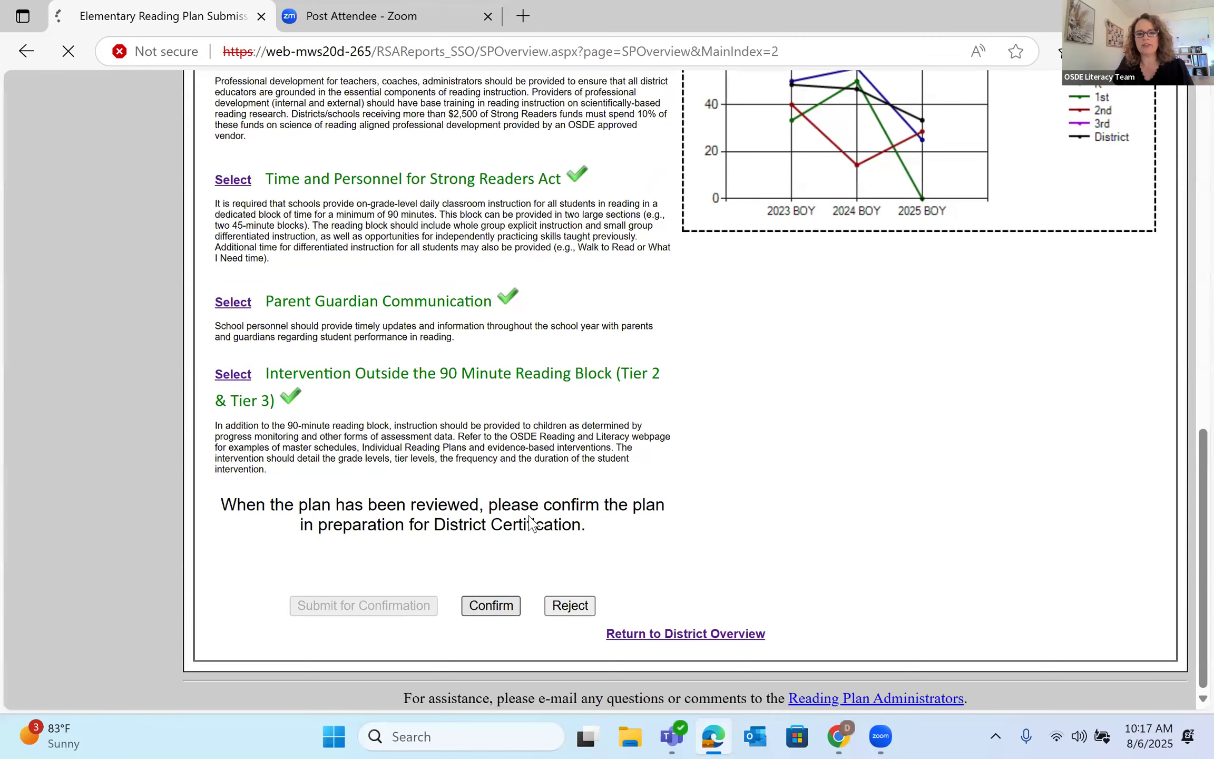
{"action": "scroll", "coordinate": [533, 522], "scroll_direction": "down", "scroll_amount": 10}
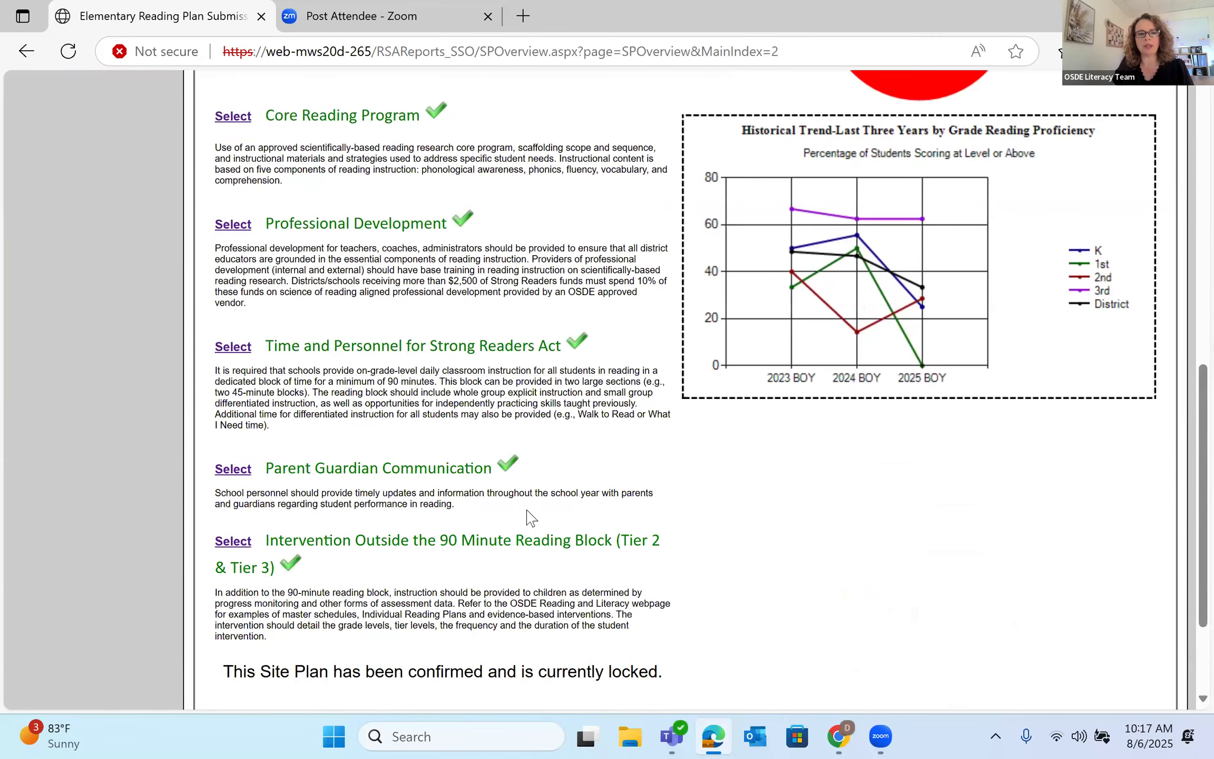
{"action": "scroll", "coordinate": [530, 517], "scroll_direction": "up", "scroll_amount": 10}
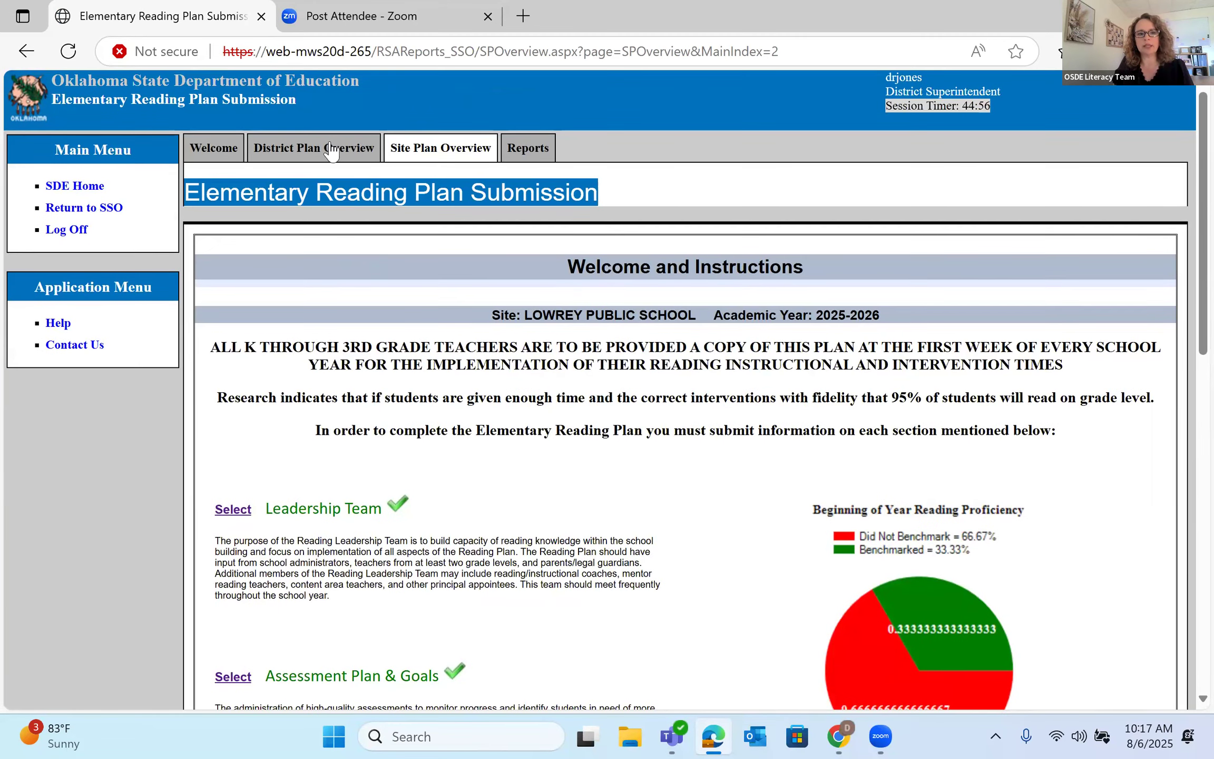
- Open the District Plan Overview and review the Assurance Statement and site list
{"action": "left_click", "coordinate": [332, 151]}
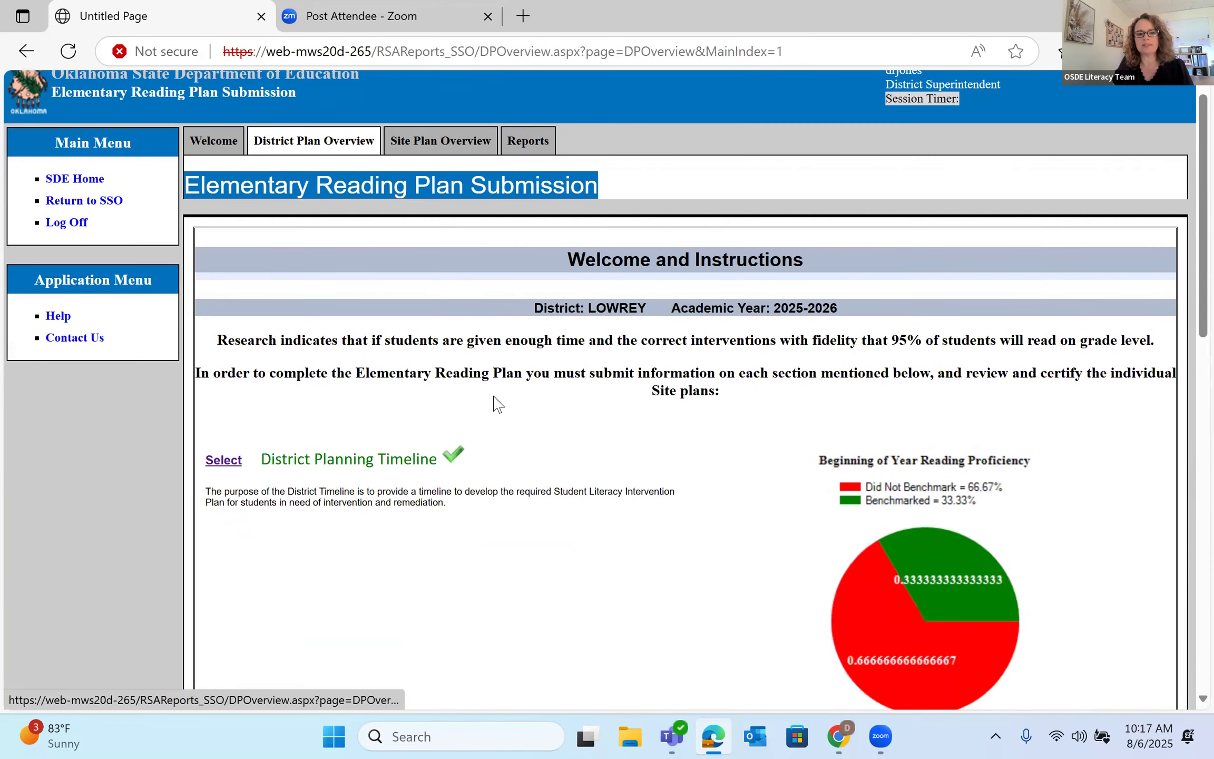
{"action": "scroll", "coordinate": [498, 404], "scroll_direction": "down", "scroll_amount": 15}
{"action": "scroll", "coordinate": [414, 505], "scroll_direction": "down", "scroll_amount": 2}
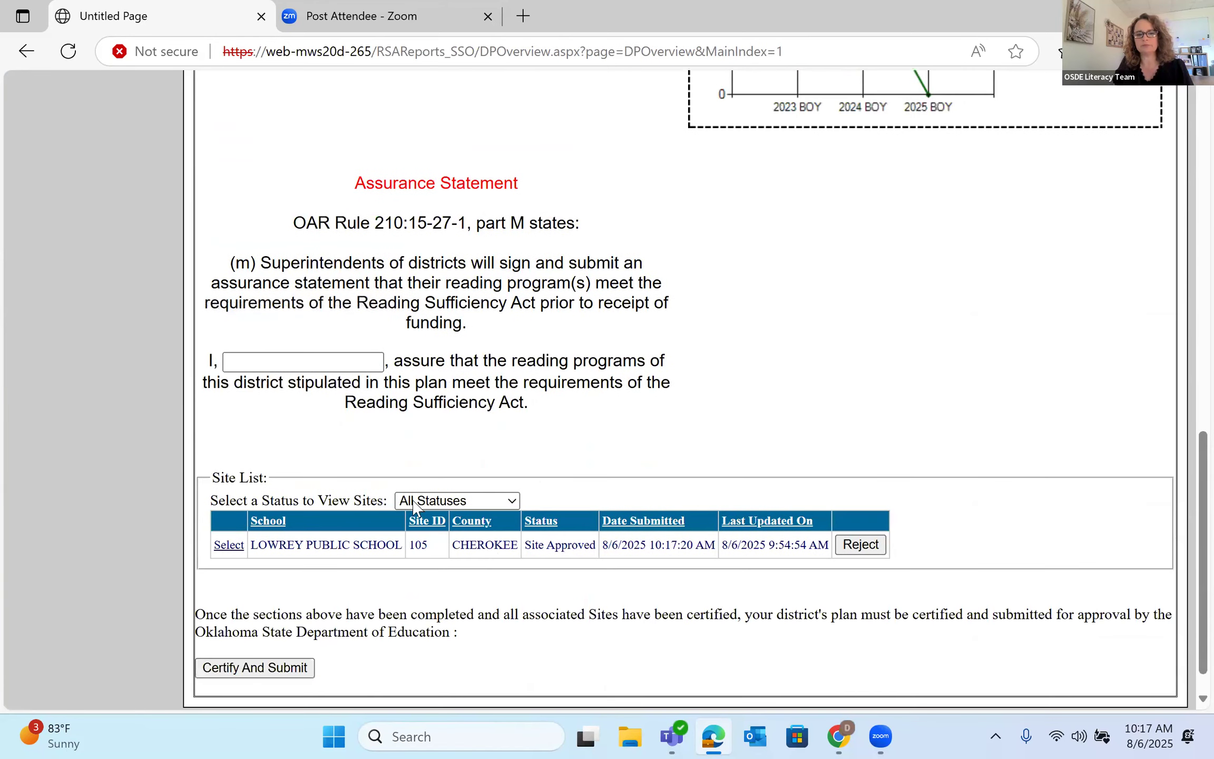
{"action": "scroll", "coordinate": [582, 519], "scroll_direction": "down", "scroll_amount": 2}
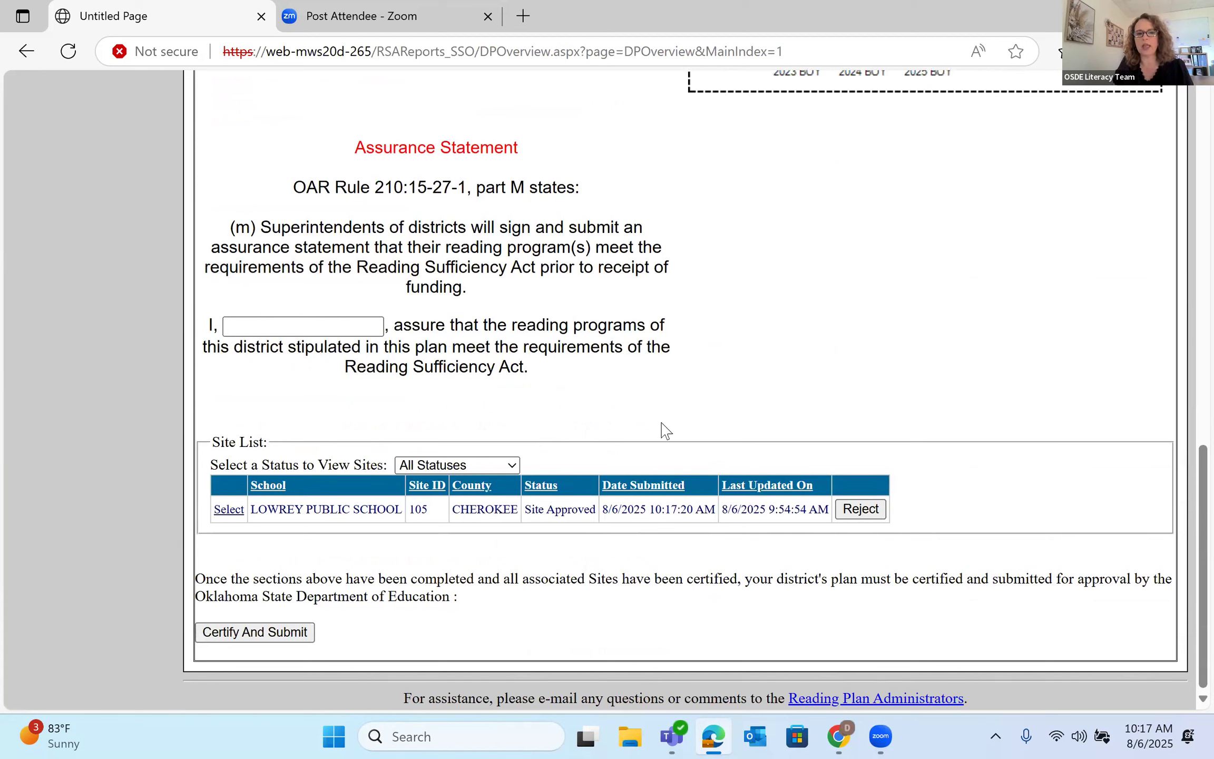
{"action": "scroll", "coordinate": [675, 426], "scroll_direction": "up", "scroll_amount": 15}
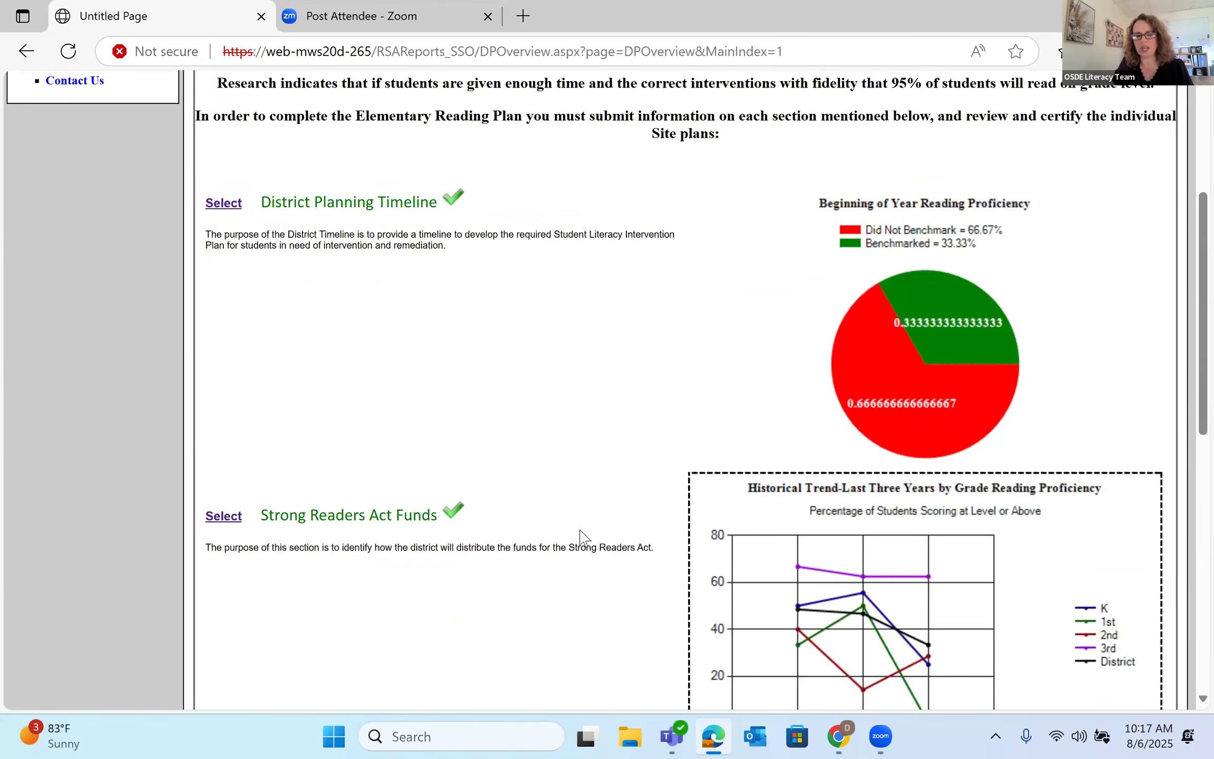
{"action": "scroll", "coordinate": [447, 542], "scroll_direction": "down", "scroll_amount": 10}
{"action": "scroll", "coordinate": [496, 504], "scroll_direction": "up", "scroll_amount": 8}
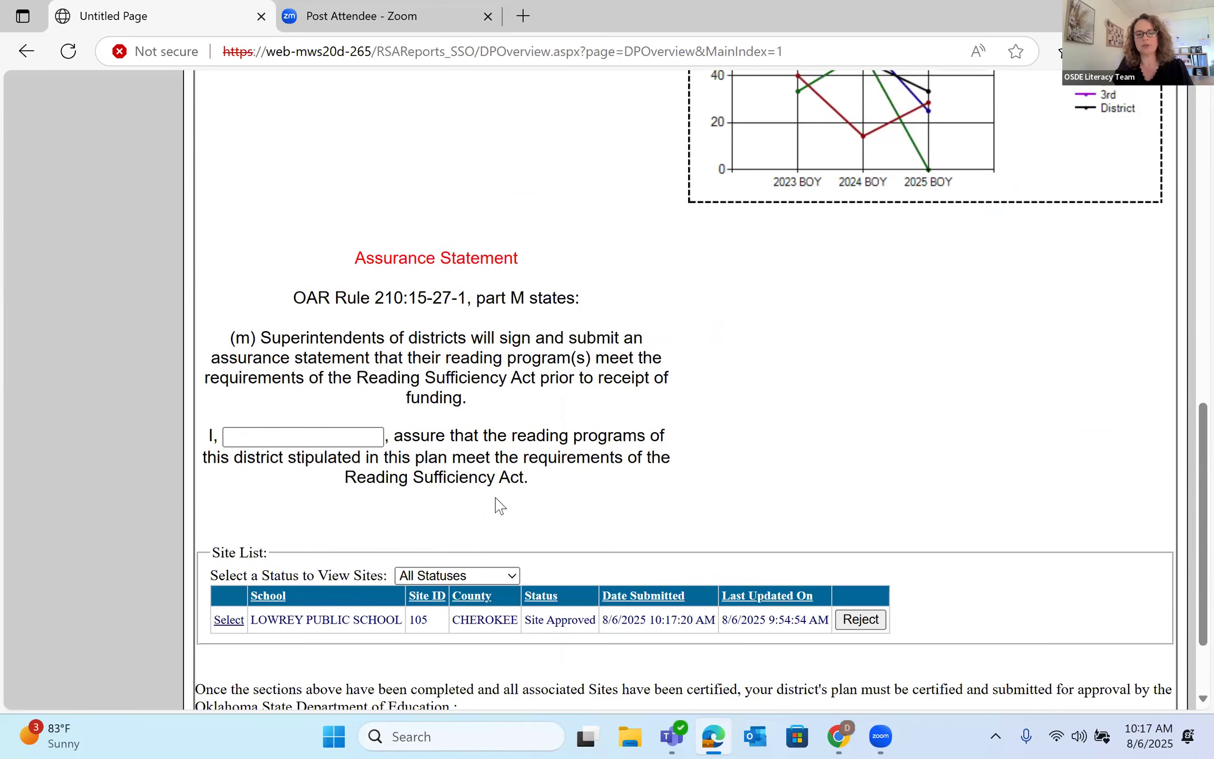
{"action": "scroll", "coordinate": [401, 190], "scroll_direction": "up", "scroll_amount": 2}
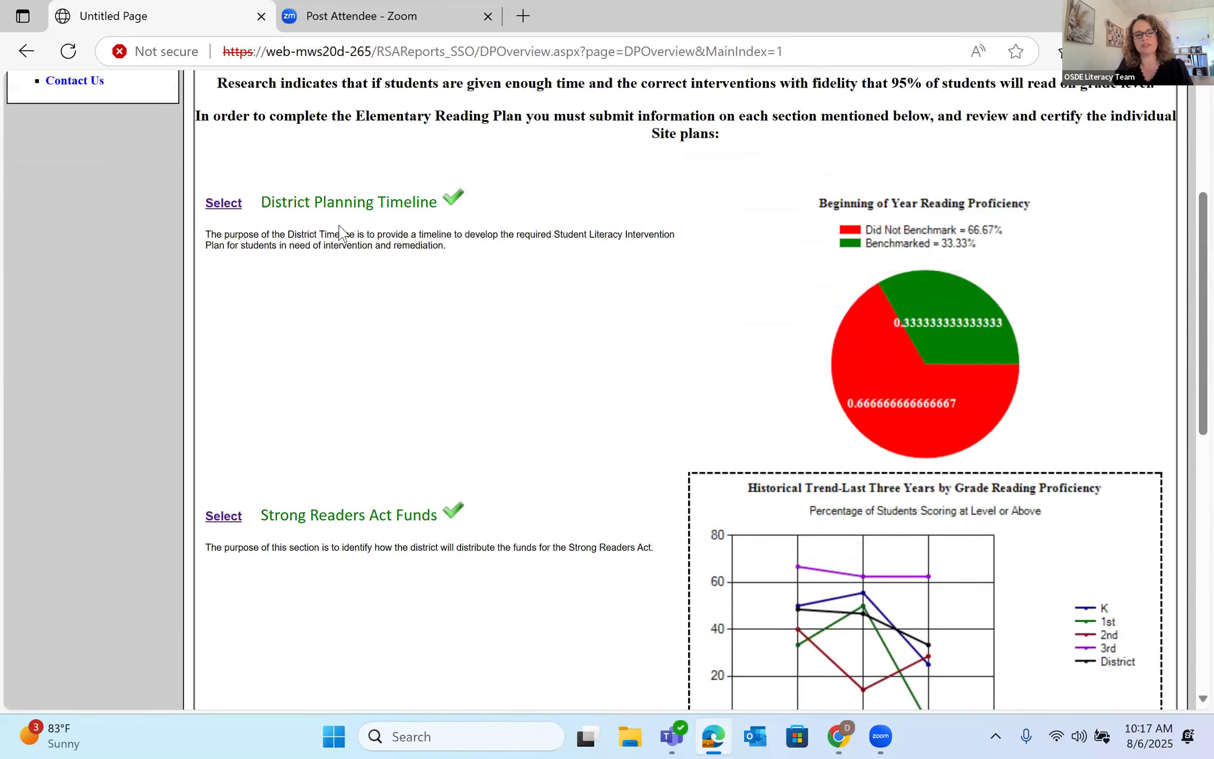
{"action": "scroll", "coordinate": [447, 548], "scroll_direction": "down", "scroll_amount": 2}
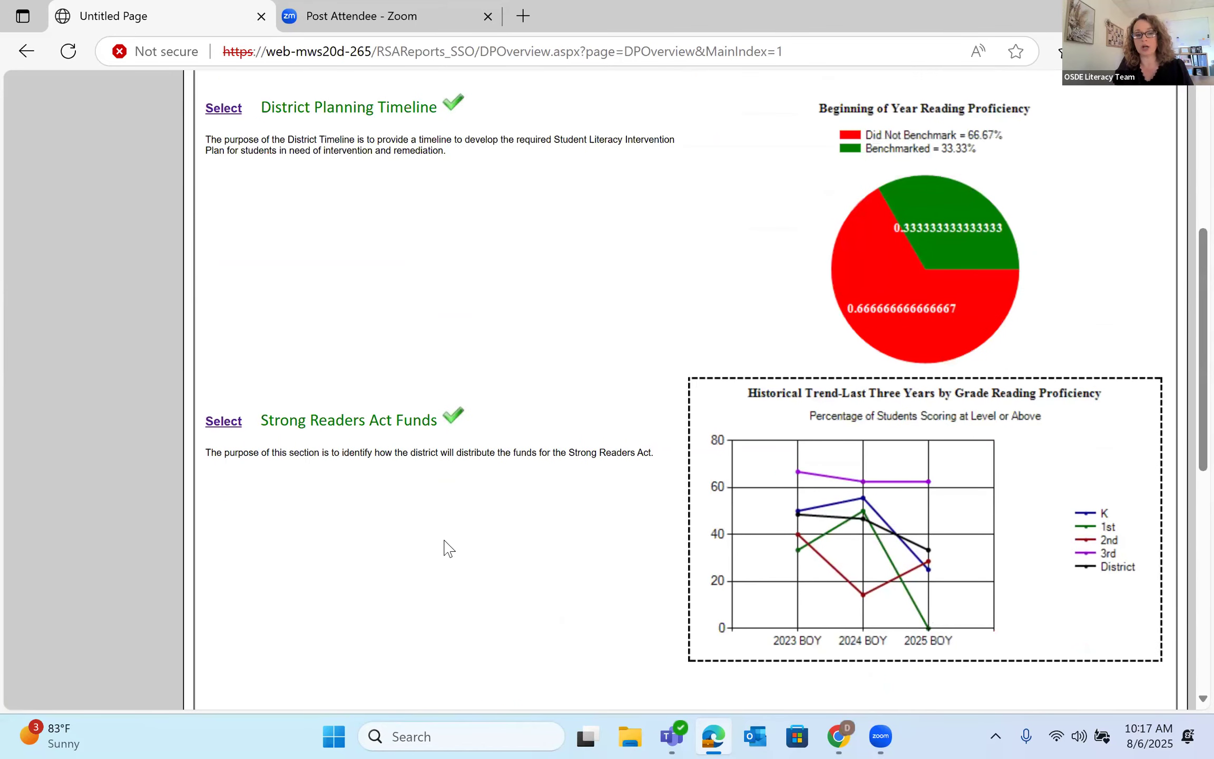
{"action": "scroll", "coordinate": [457, 506], "scroll_direction": "down", "scroll_amount": 4}
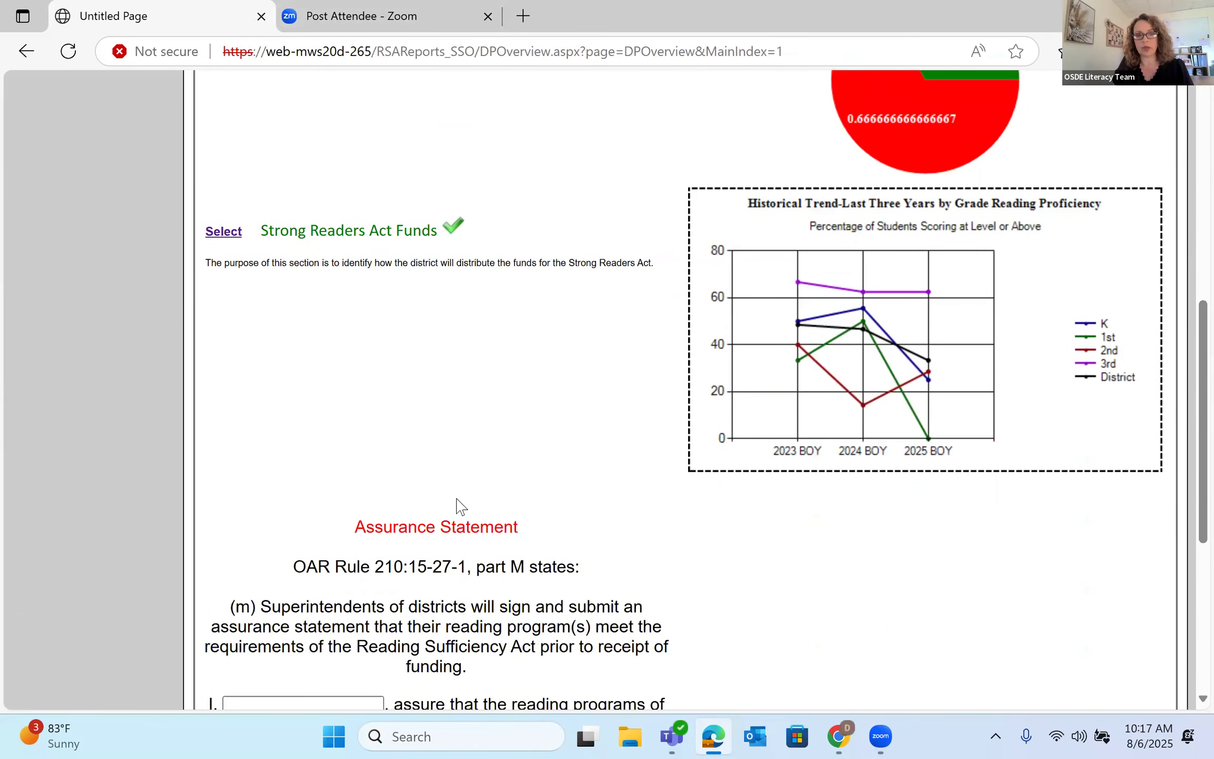
{"action": "scroll", "coordinate": [453, 165], "scroll_direction": "down", "scroll_amount": 2}
{"action": "scroll", "coordinate": [448, 253], "scroll_direction": "down", "scroll_amount": 2}
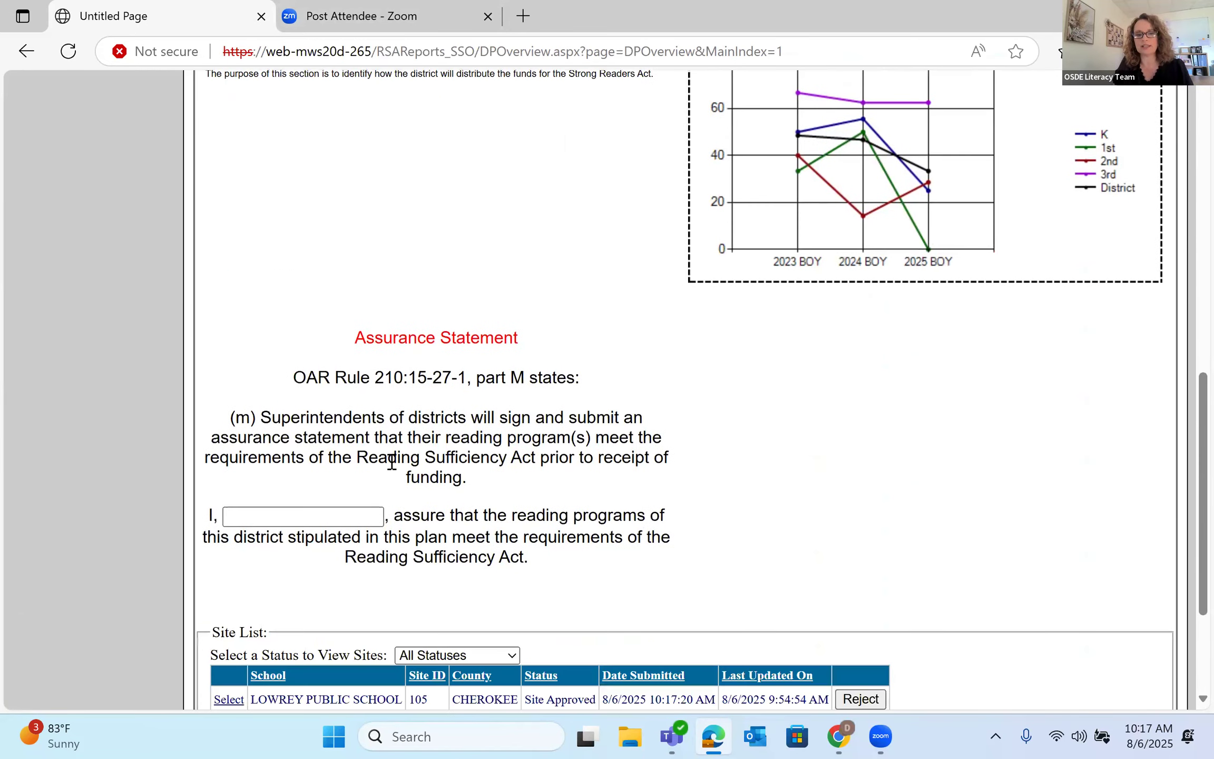
- Enter the superintendent's full name in the assurance and certify and submit to OKSDE
{"action": "left_click", "coordinate": [340, 516]}
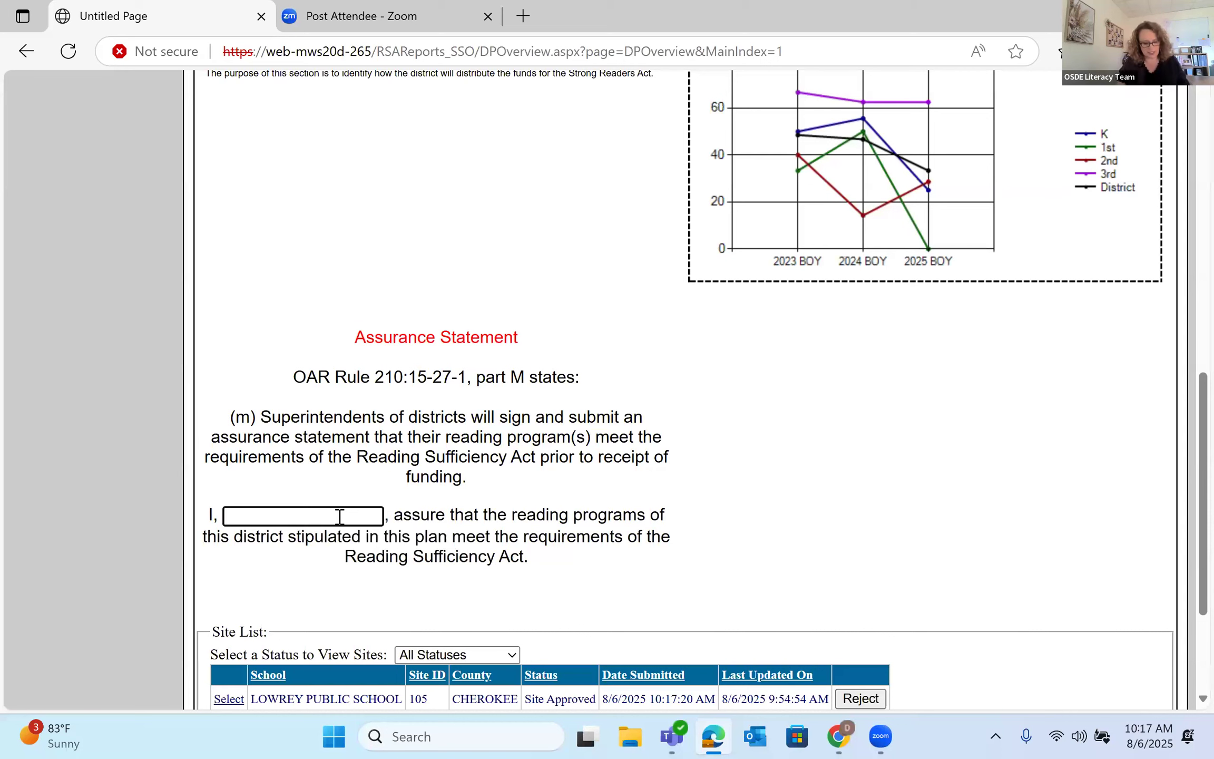
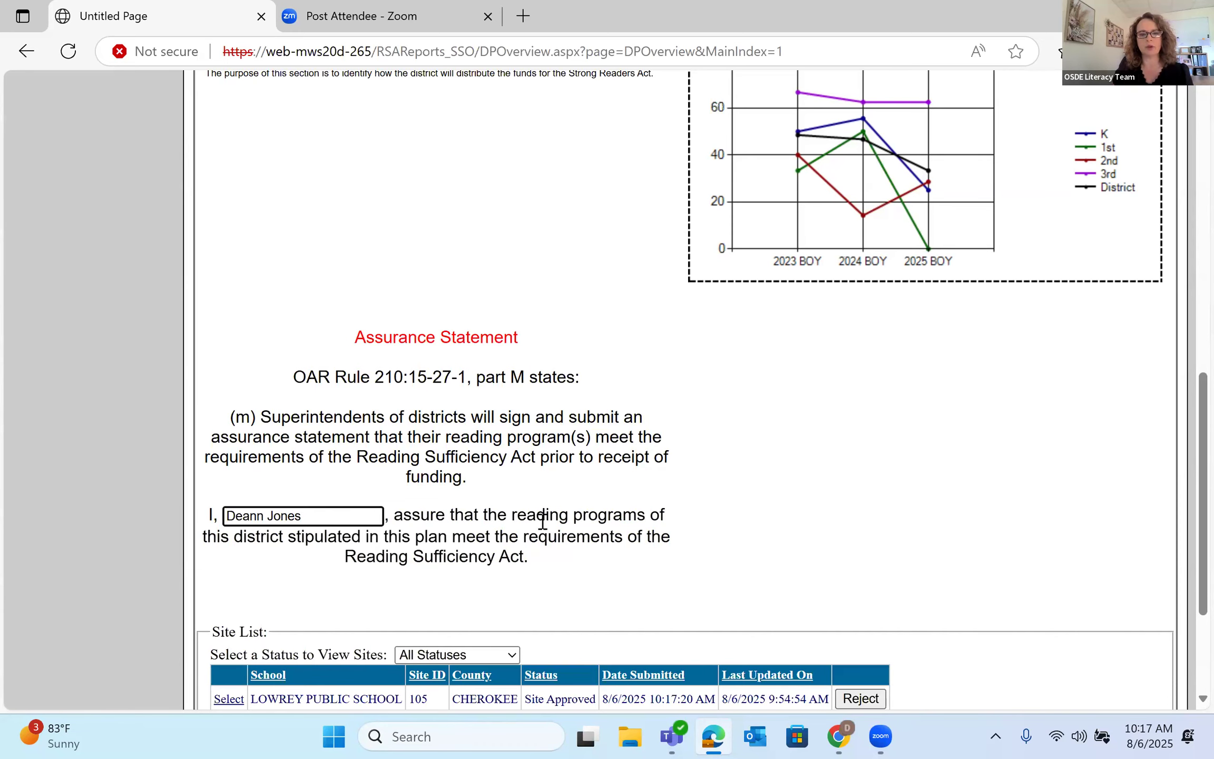
{"action": "scroll", "coordinate": [543, 522], "scroll_direction": "down", "scroll_amount": 3}
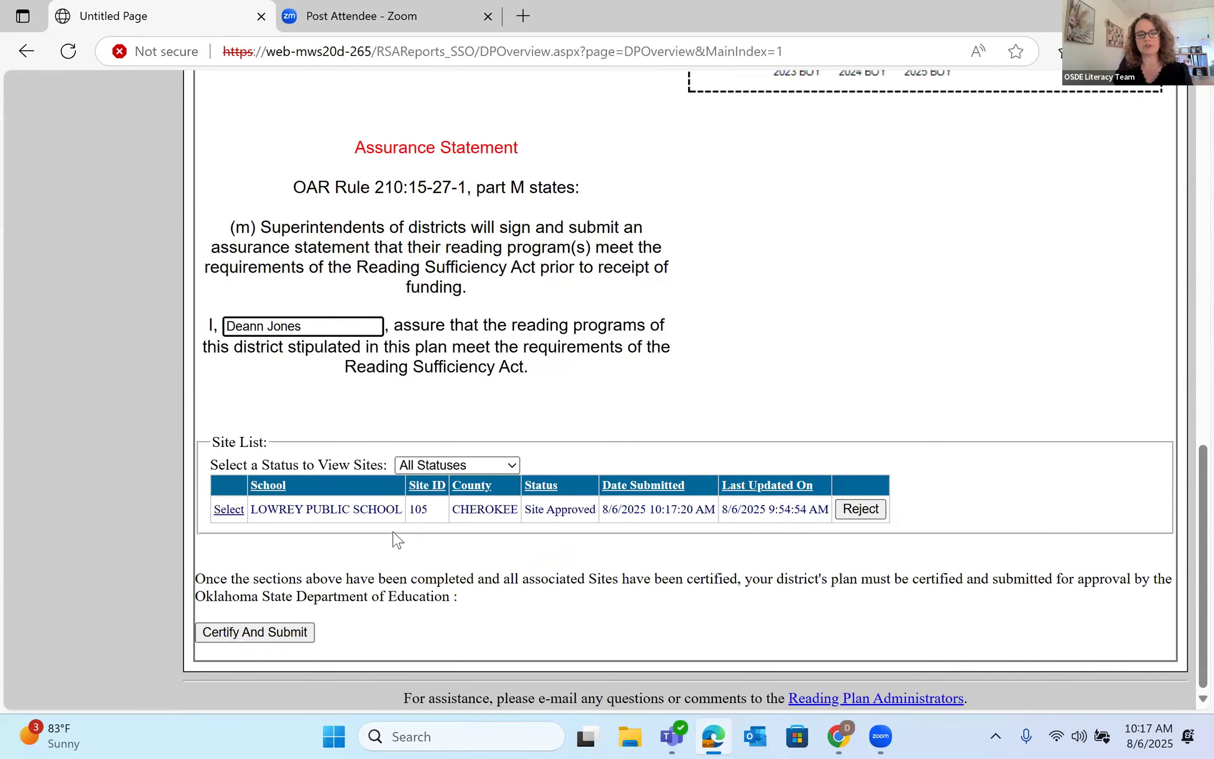
{"action": "left_click", "coordinate": [269, 635]}
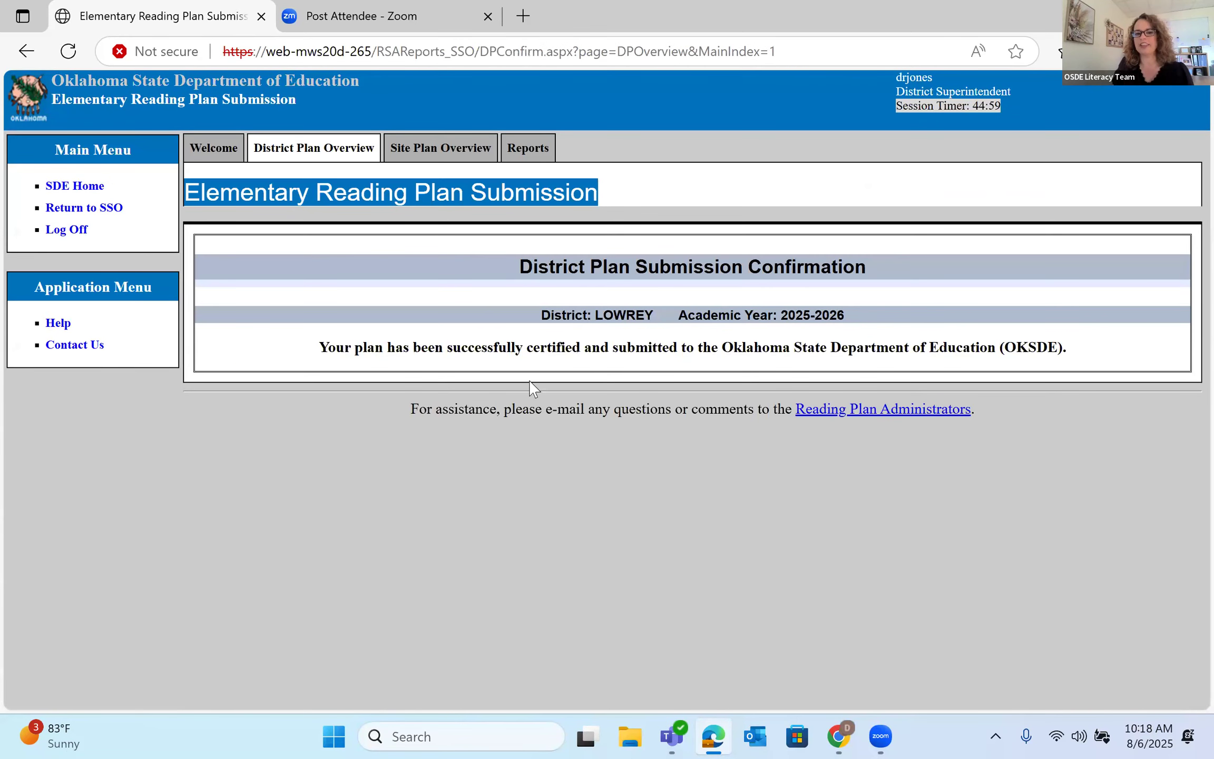